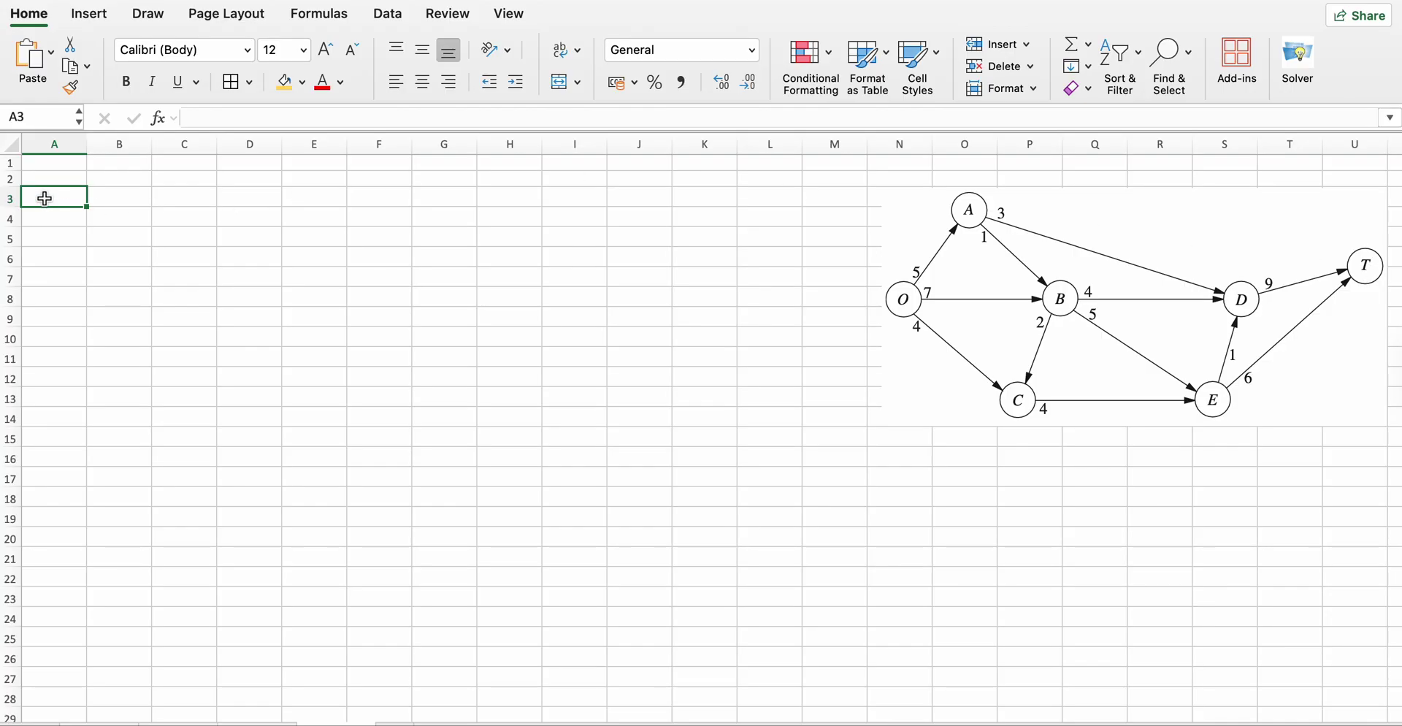
# Enter row-3 headers From, To, Xij and Capacity, leaving column D blank and fixing the misspelling.
pyautogui.write('From')
pyautogui.press('Tab')
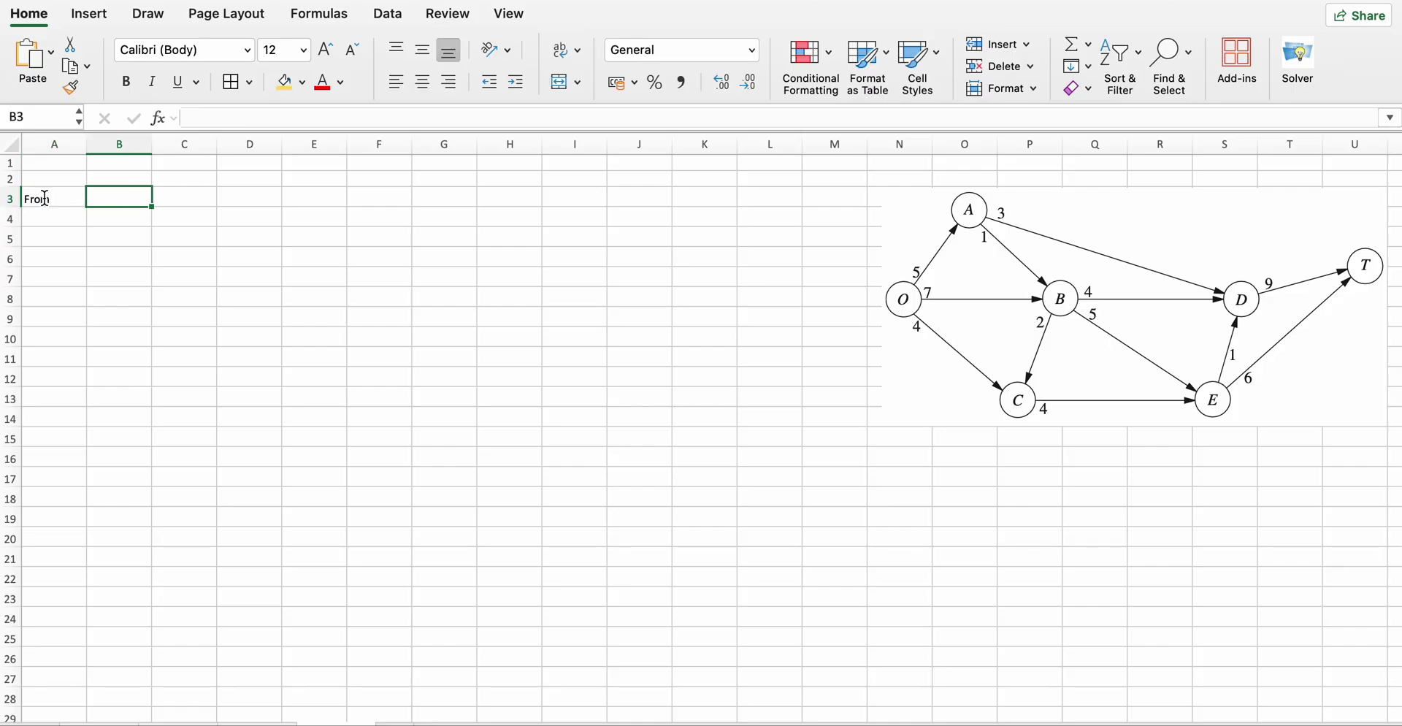
pyautogui.write('To')
pyautogui.press('Tab')
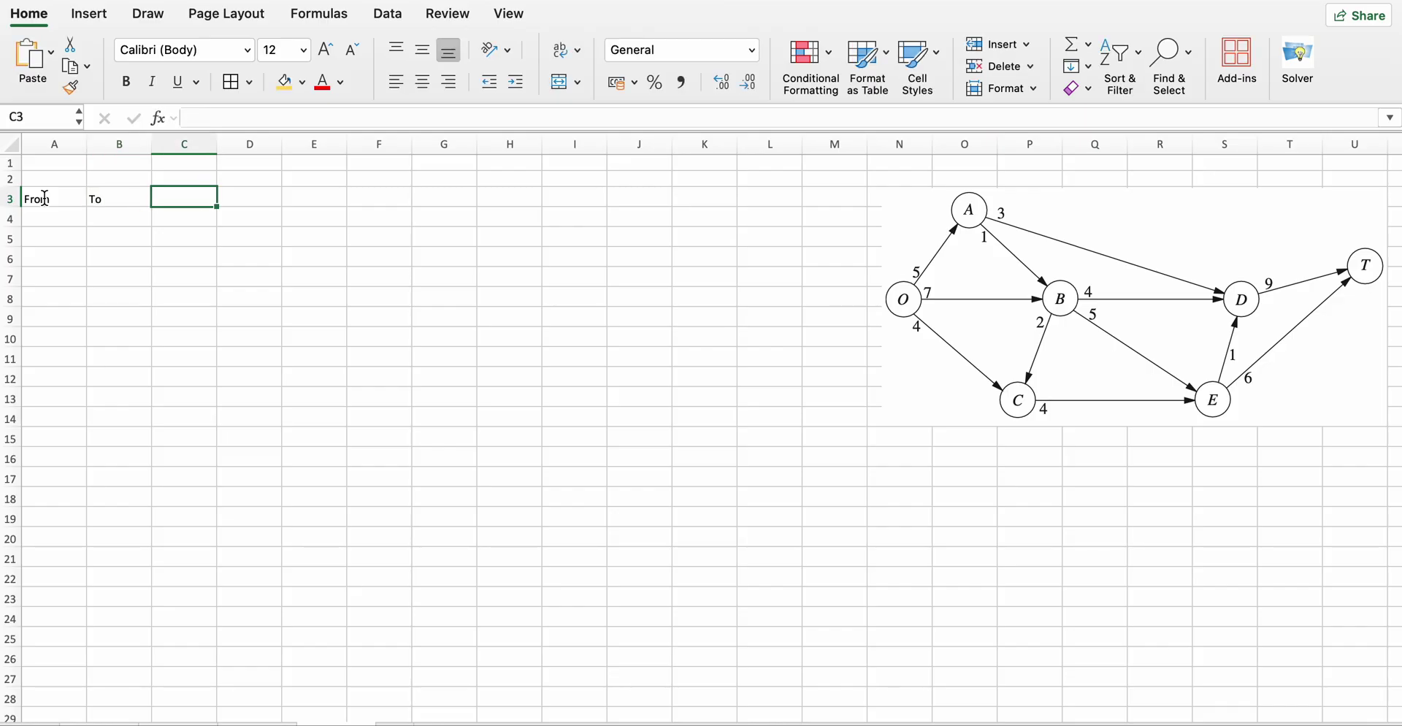
pyautogui.write('Xij')
pyautogui.press('Tab')
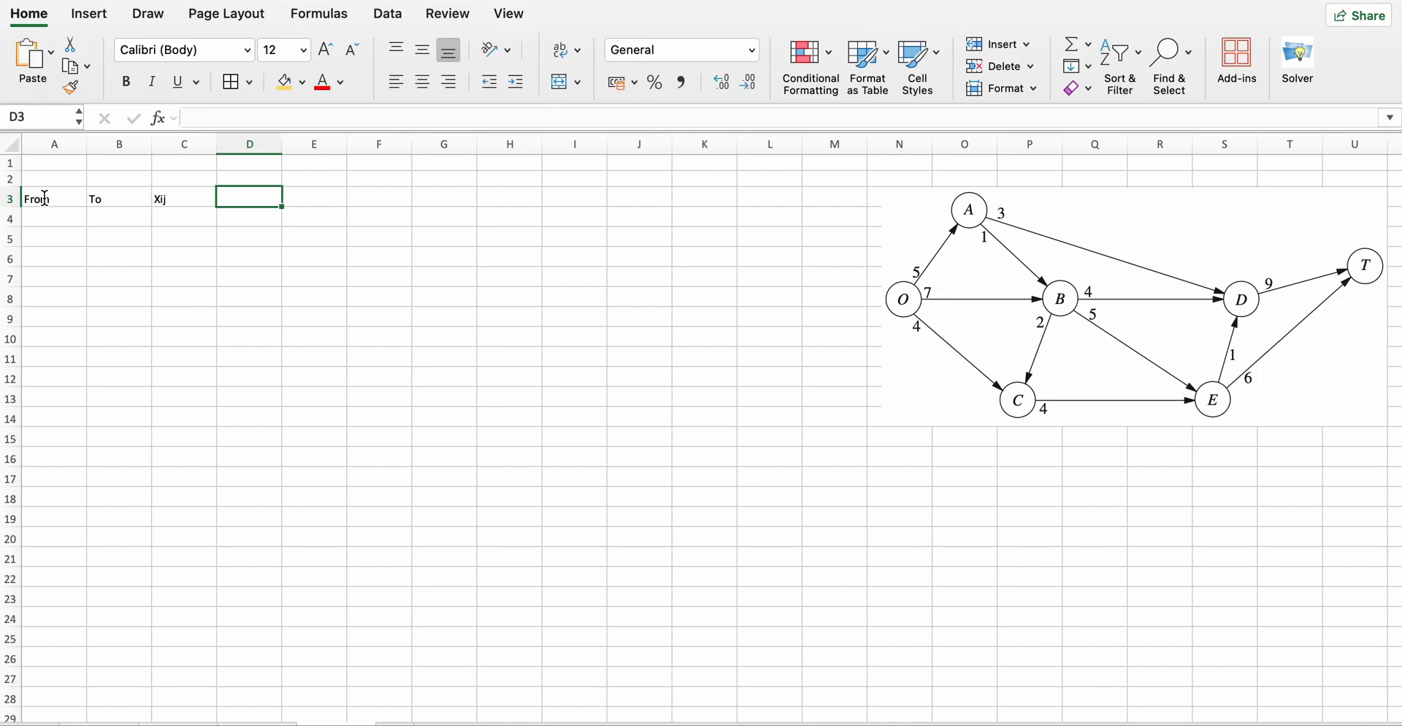
pyautogui.press('Tab')
pyautogui.write('Capi')
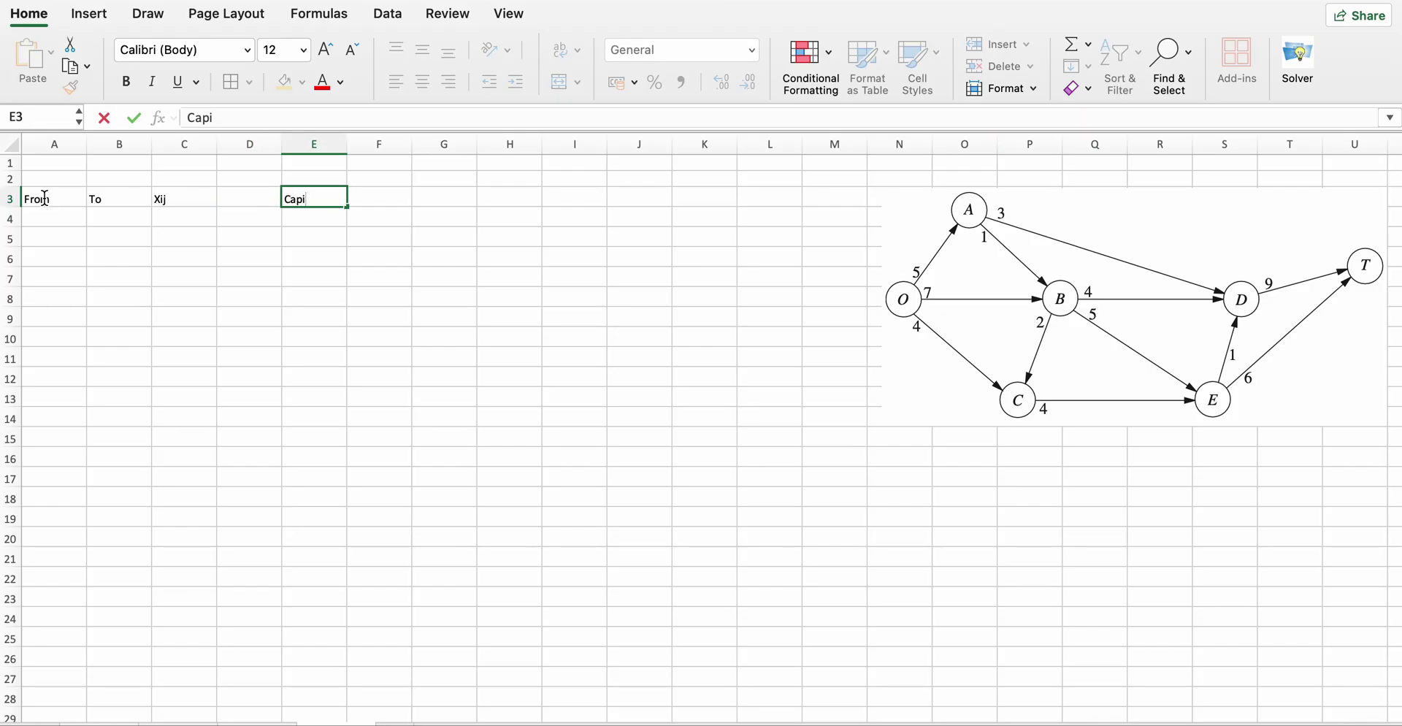
pyautogui.write('city')
pyautogui.press('Left')
pyautogui.press('Right')
pyautogui.press('Delete')
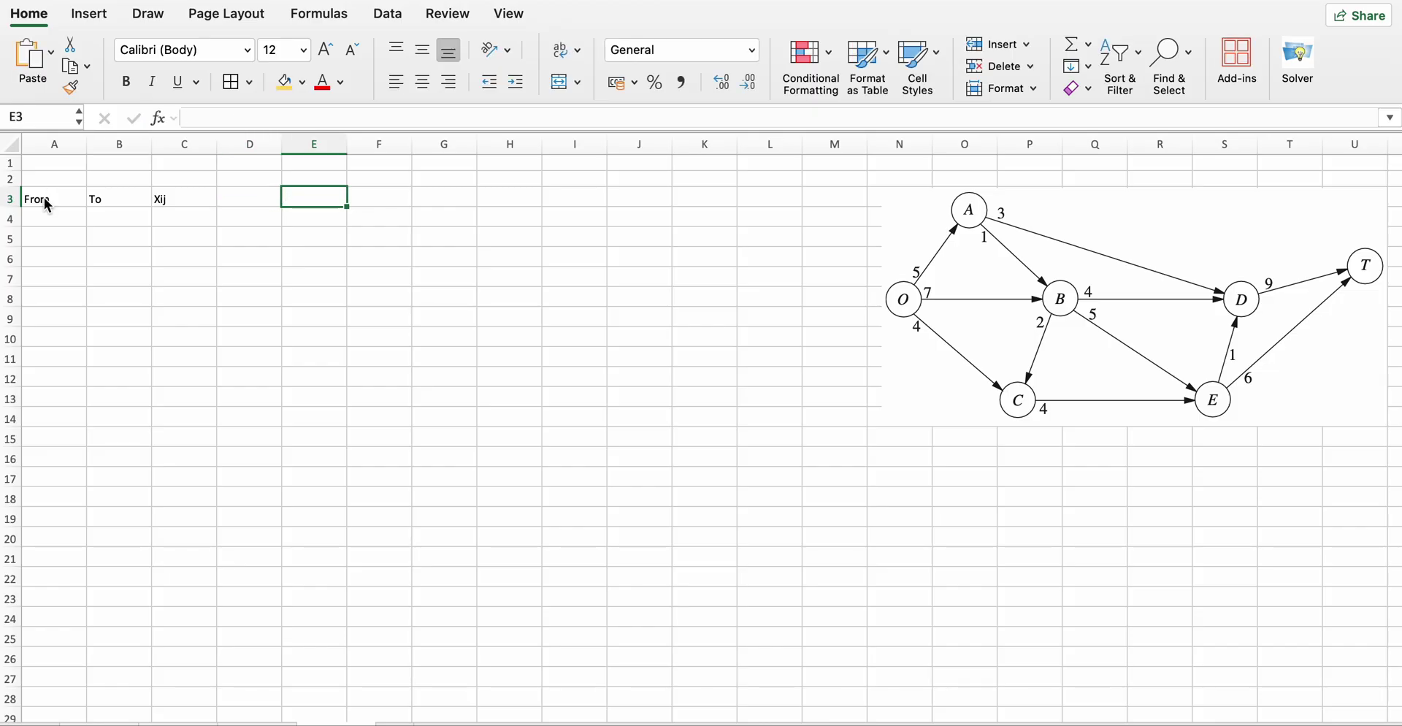
pyautogui.write('Capacity')
pyautogui.press('Tab')
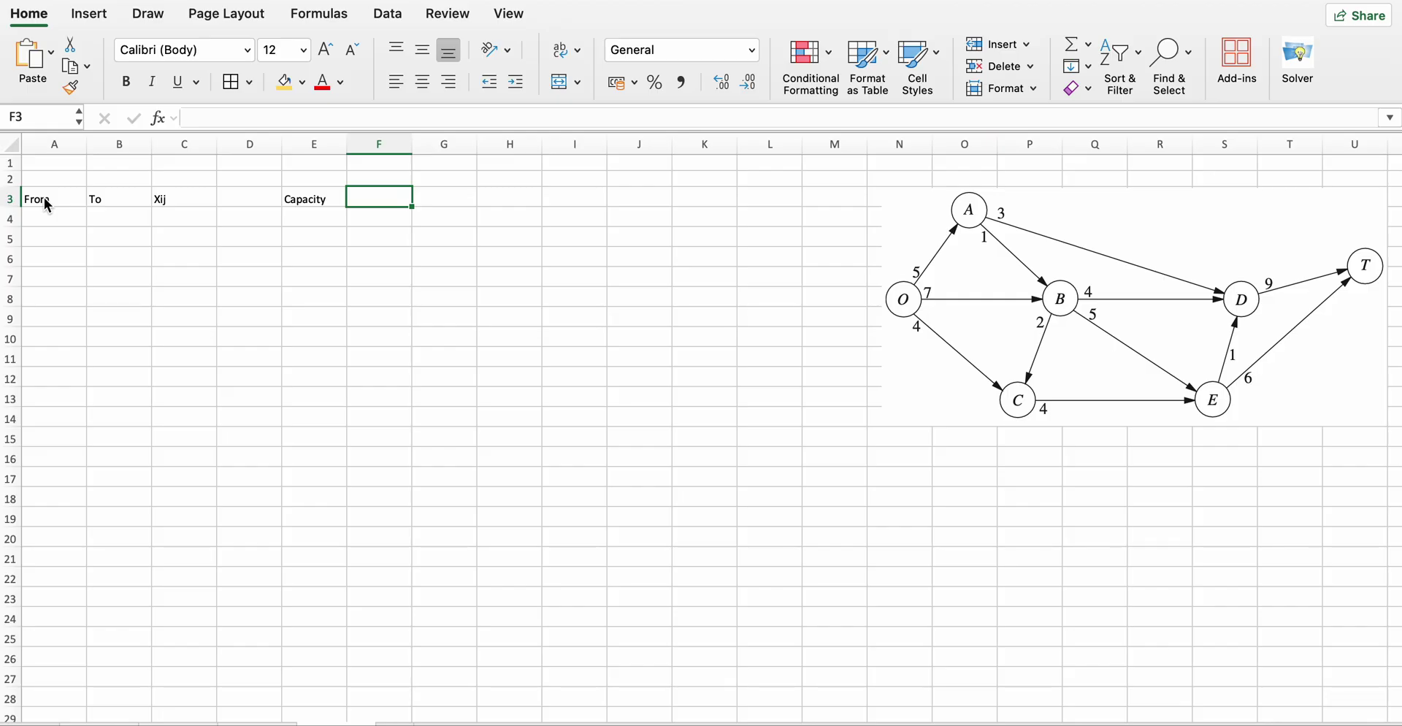
# Add the headers Nodes, Flow out, Flow in, Out-In and RHS across row 3.
pyautogui.write('Nodes')
pyautogui.press('Tab')
pyautogui.write('Flow out')
pyautogui.press('Tab')
pyautogui.write('Flo')
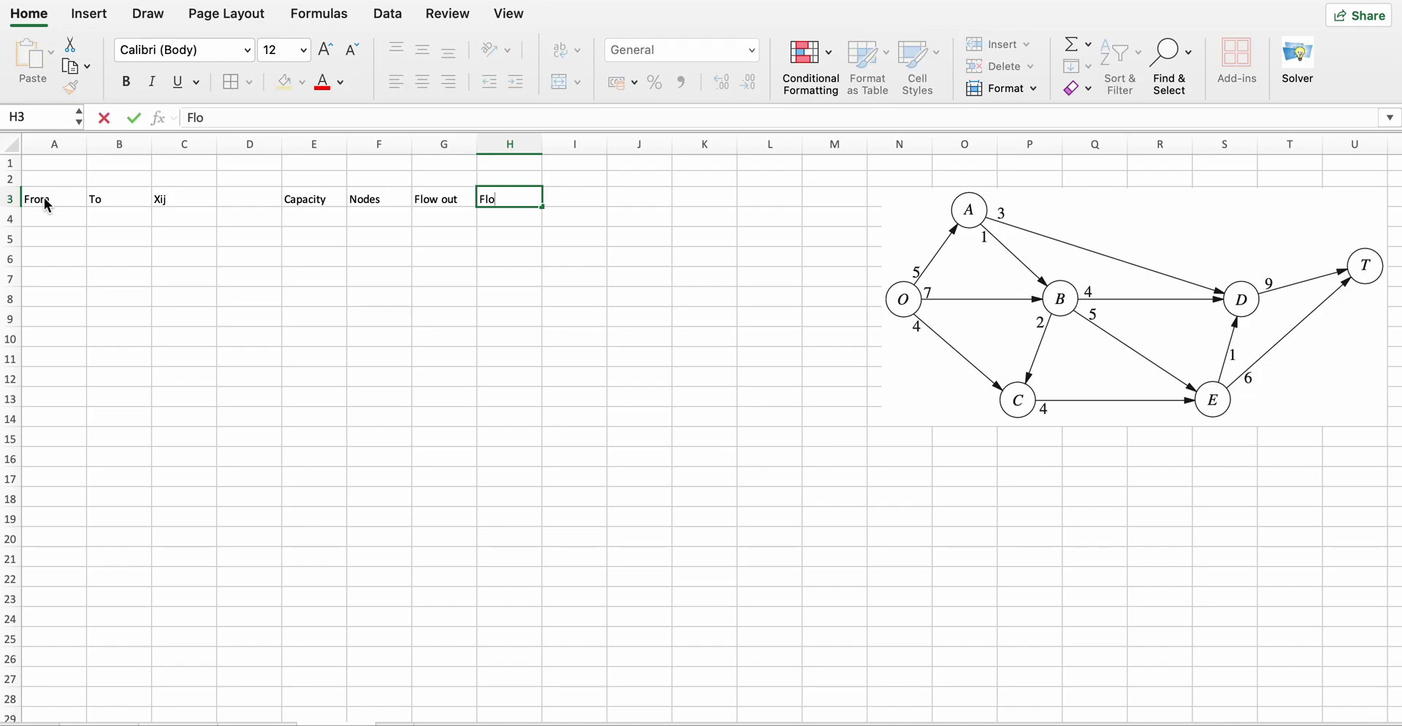
pyautogui.write('w in')
pyautogui.press('Tab')
pyautogui.write('Out-In')
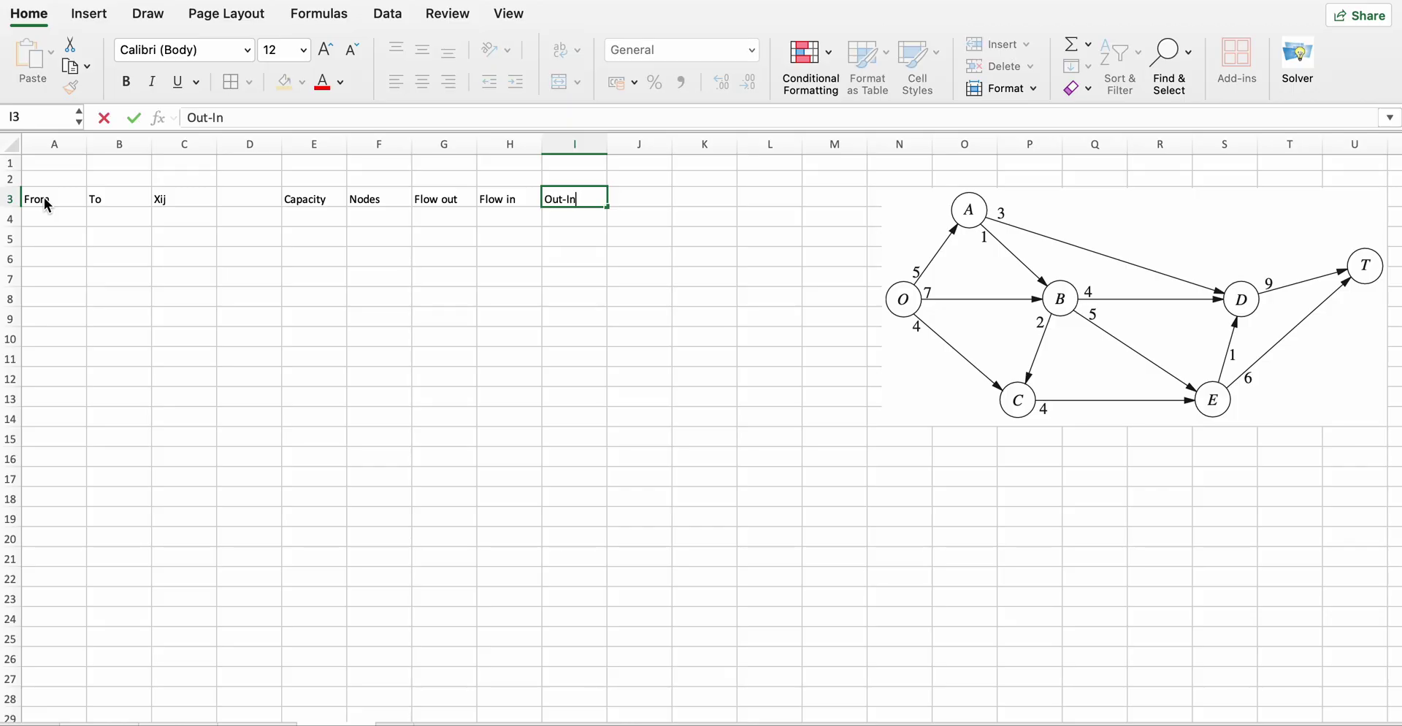
pyautogui.press('Tab')
pyautogui.press('Tab')
pyautogui.write('R')
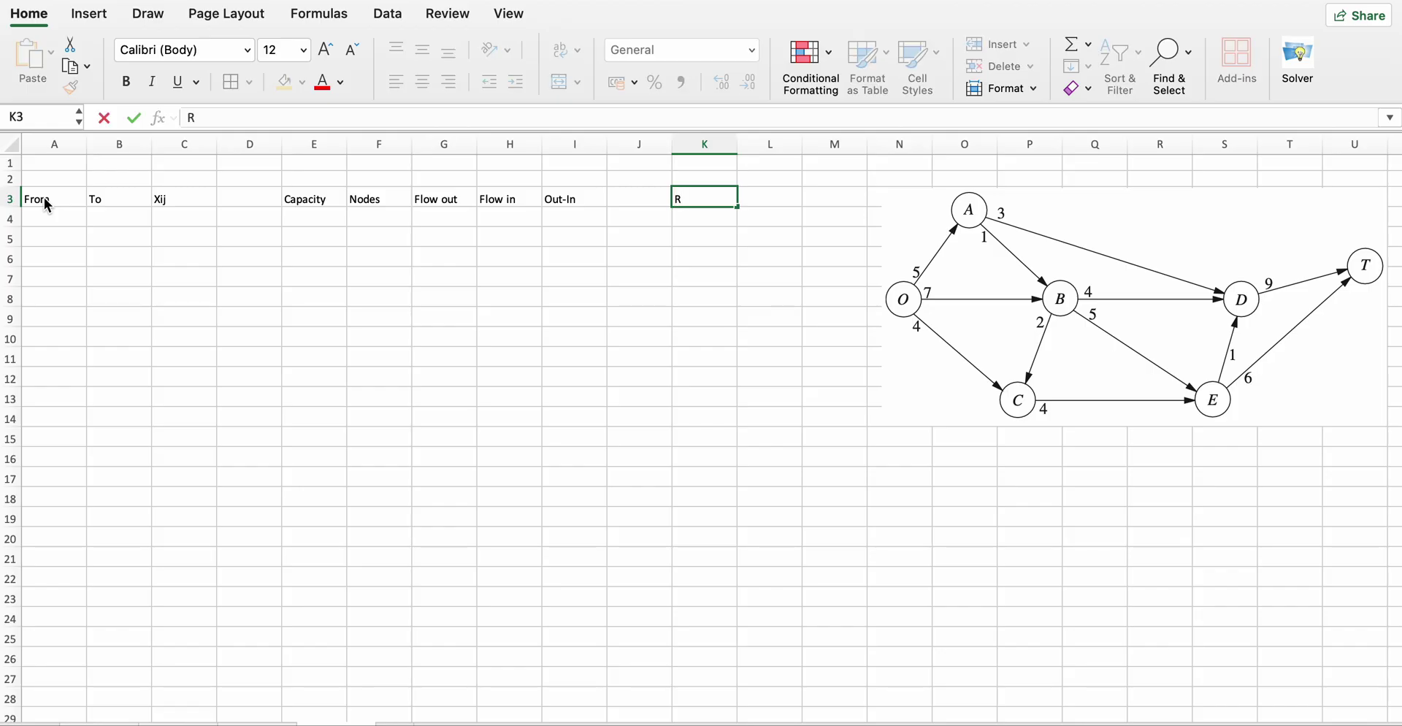
pyautogui.write('HS')
# Format header cells A3:K3 with all borders and bold Times New Roman text.
pyautogui.moveTo(65, 199); pyautogui.dragTo(719, 199)
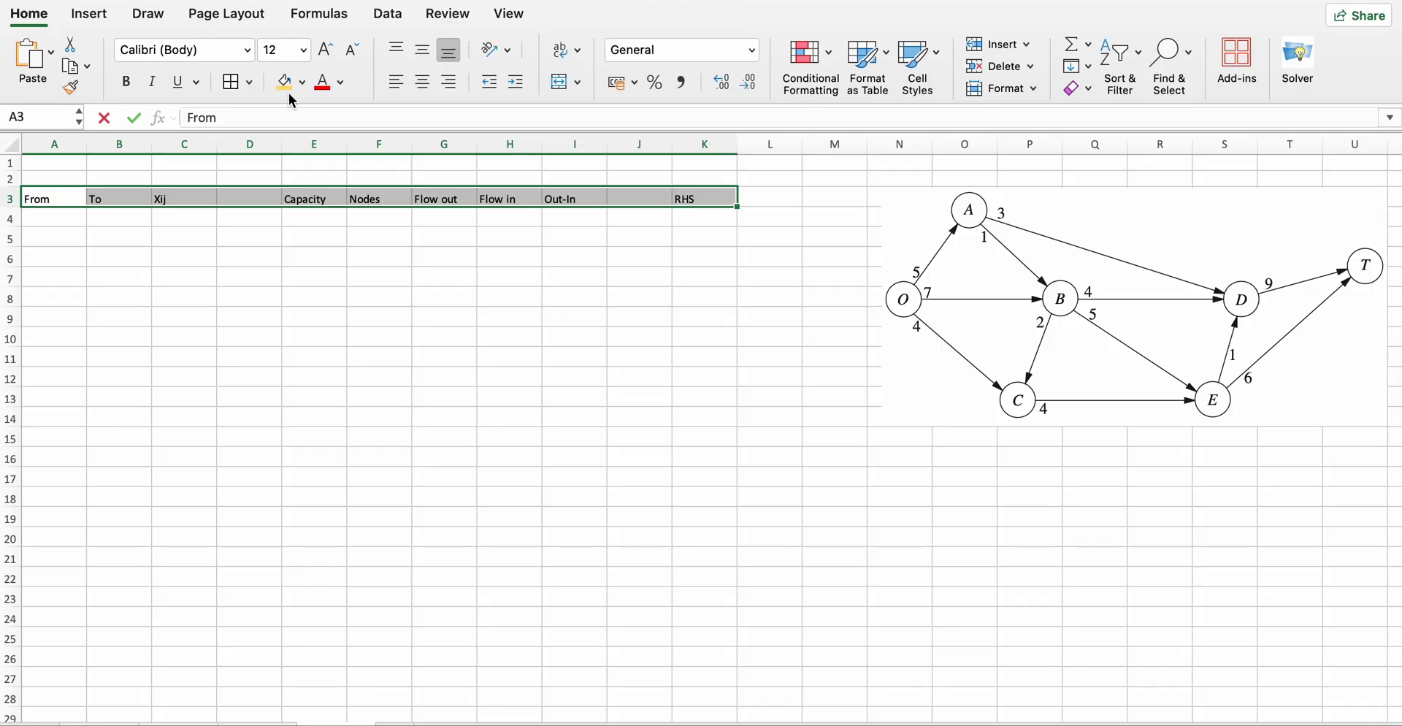
pyautogui.click(232, 82)
pyautogui.click(253, 51)
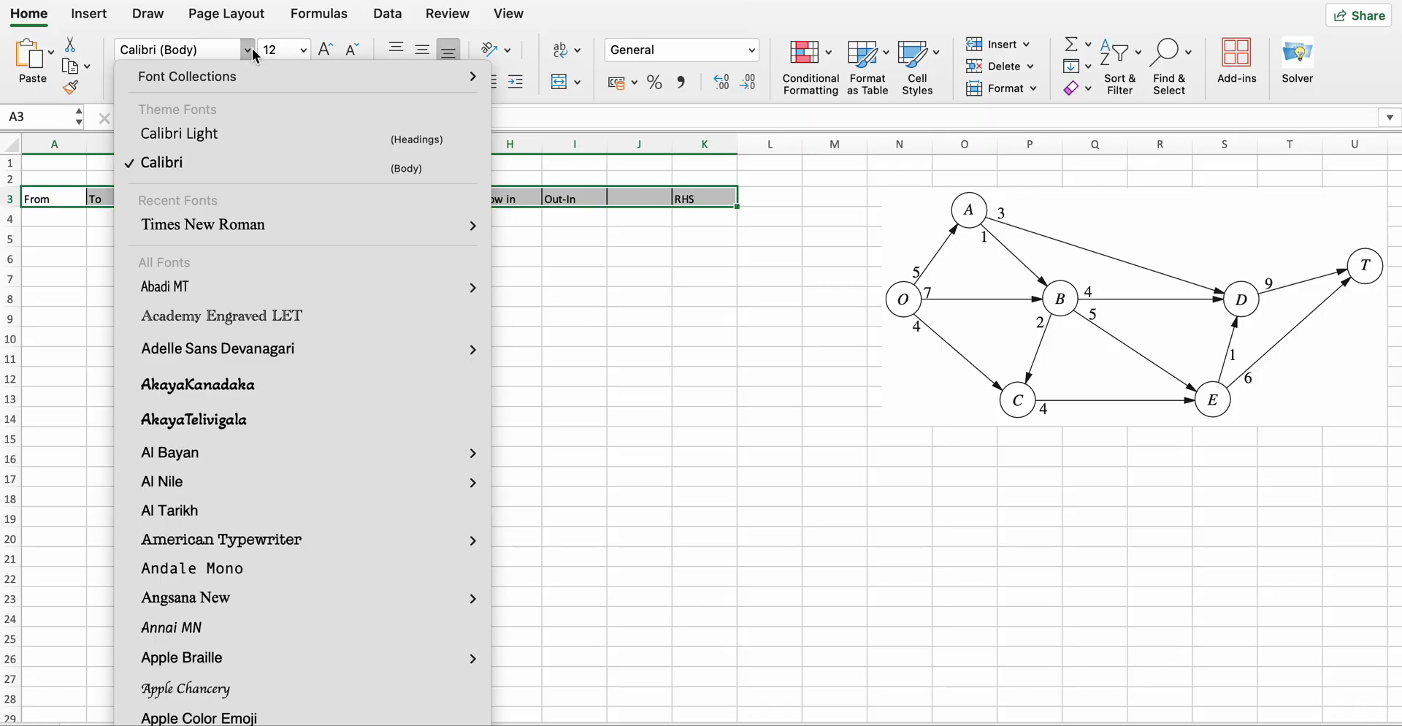
pyautogui.click(193, 226)
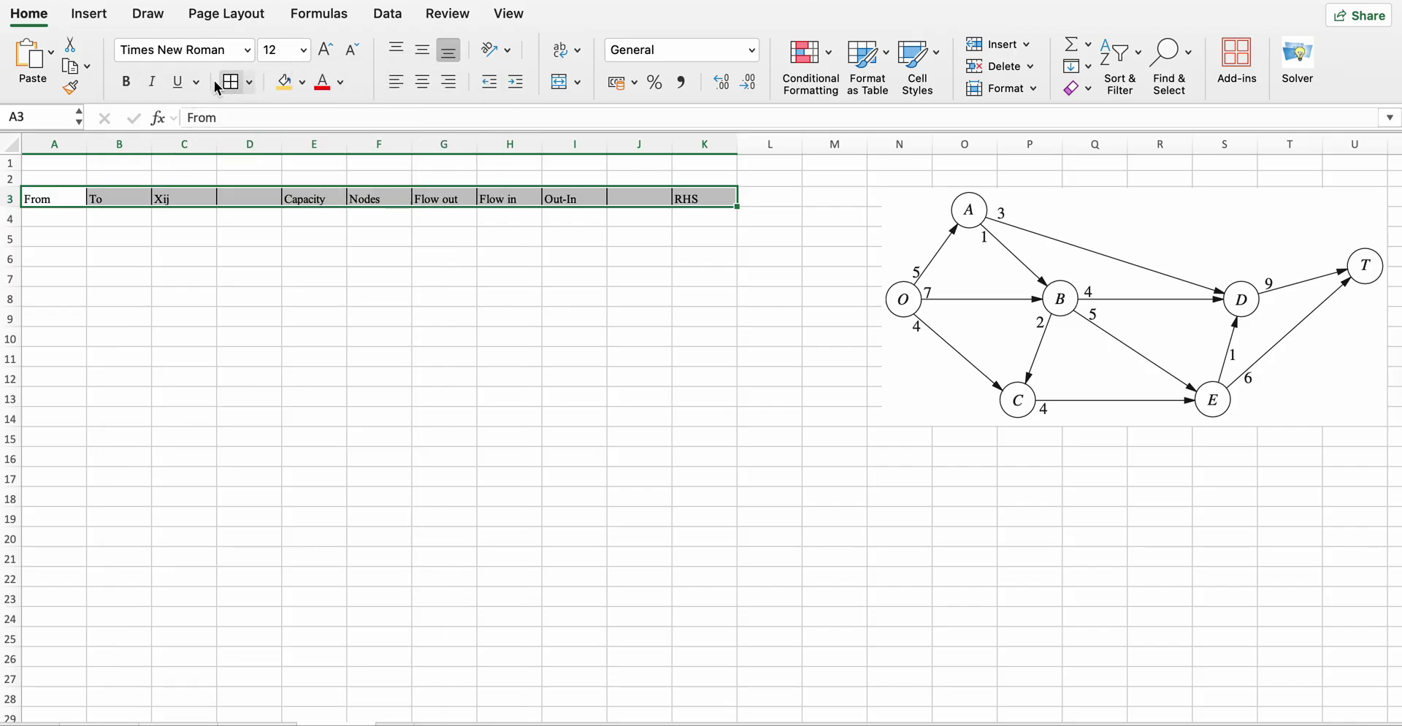
pyautogui.click(126, 83)
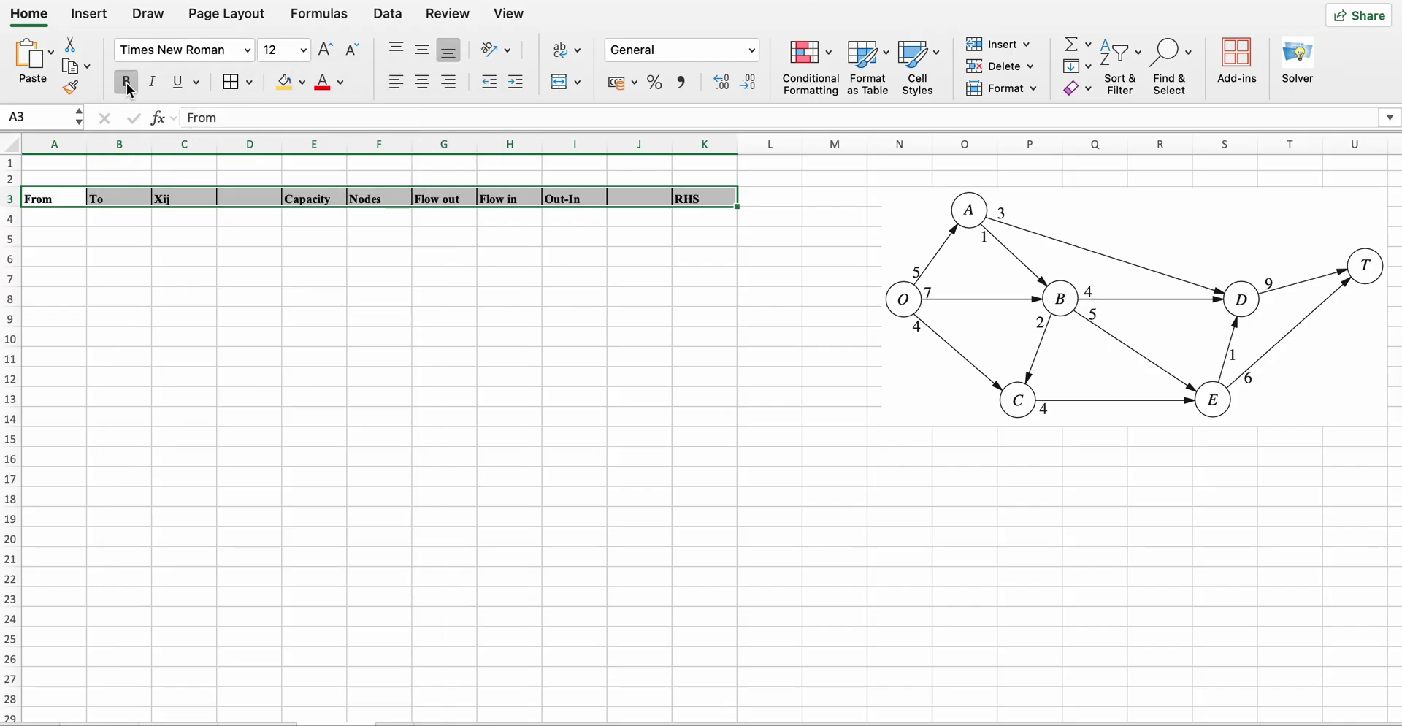
pyautogui.click(178, 296)
pyautogui.click(66, 223)
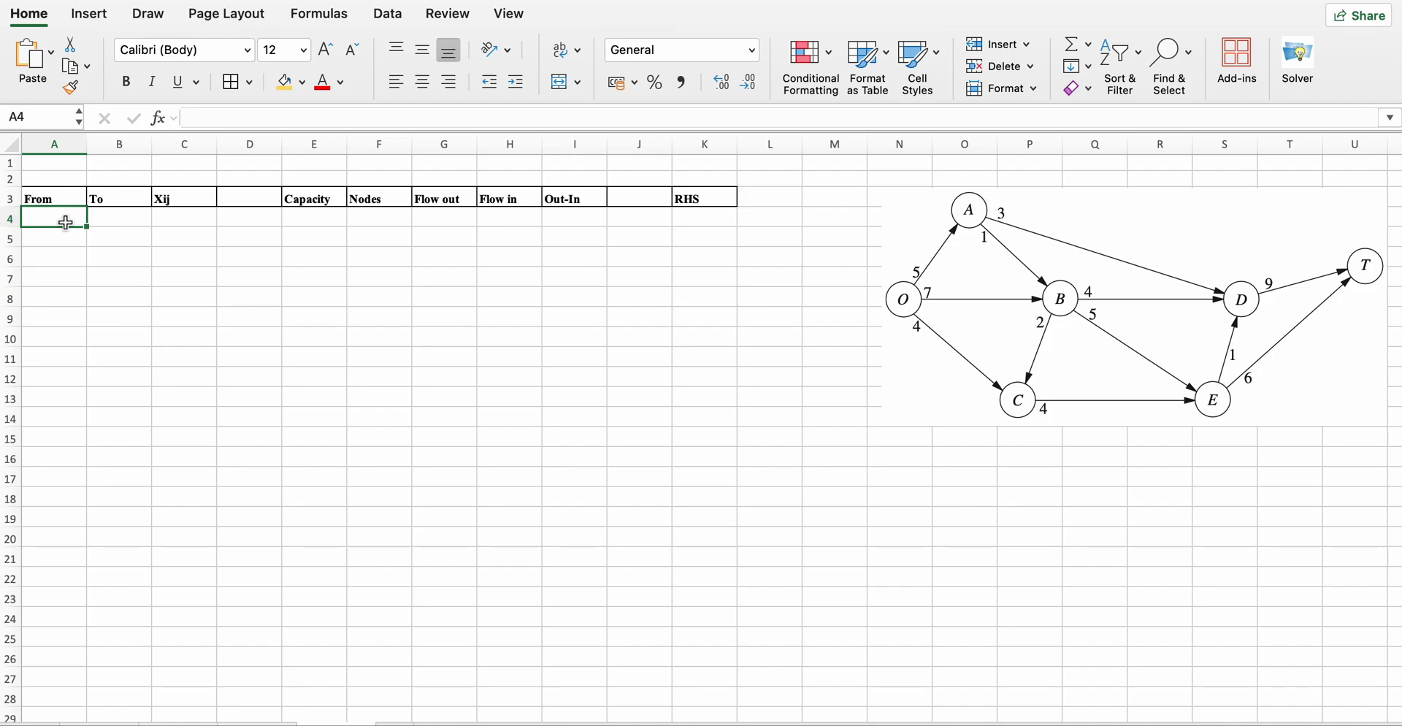
# Enter the first edge, O to A, in cells A4:B4.
pyautogui.write('O')
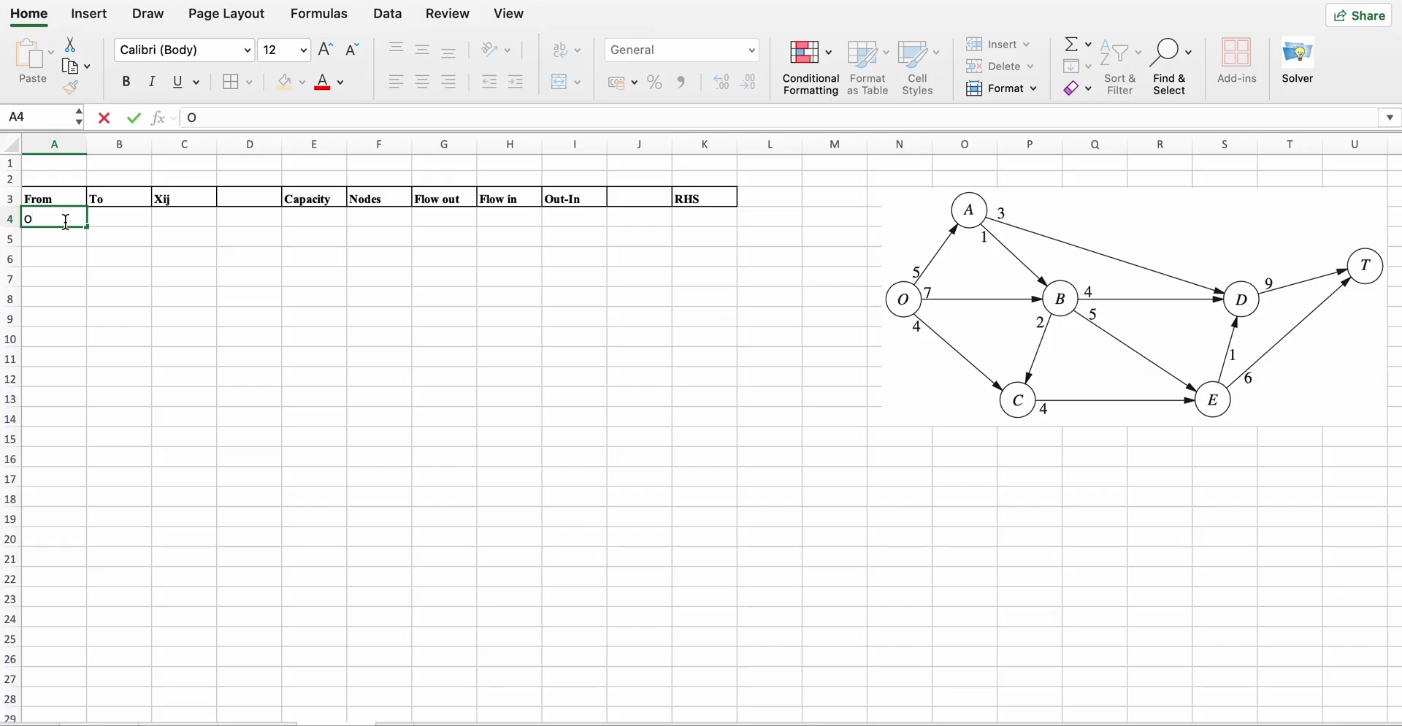
pyautogui.press('Tab')
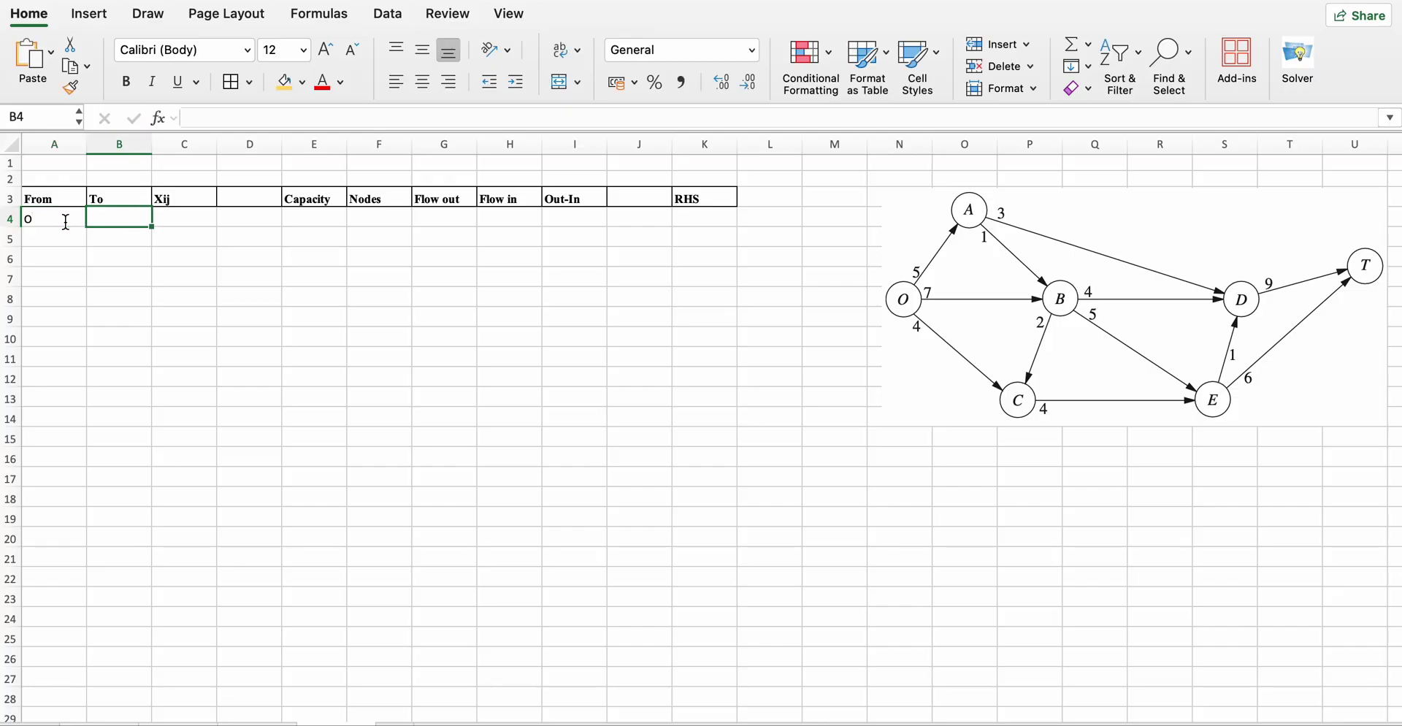
pyautogui.click(64, 221)
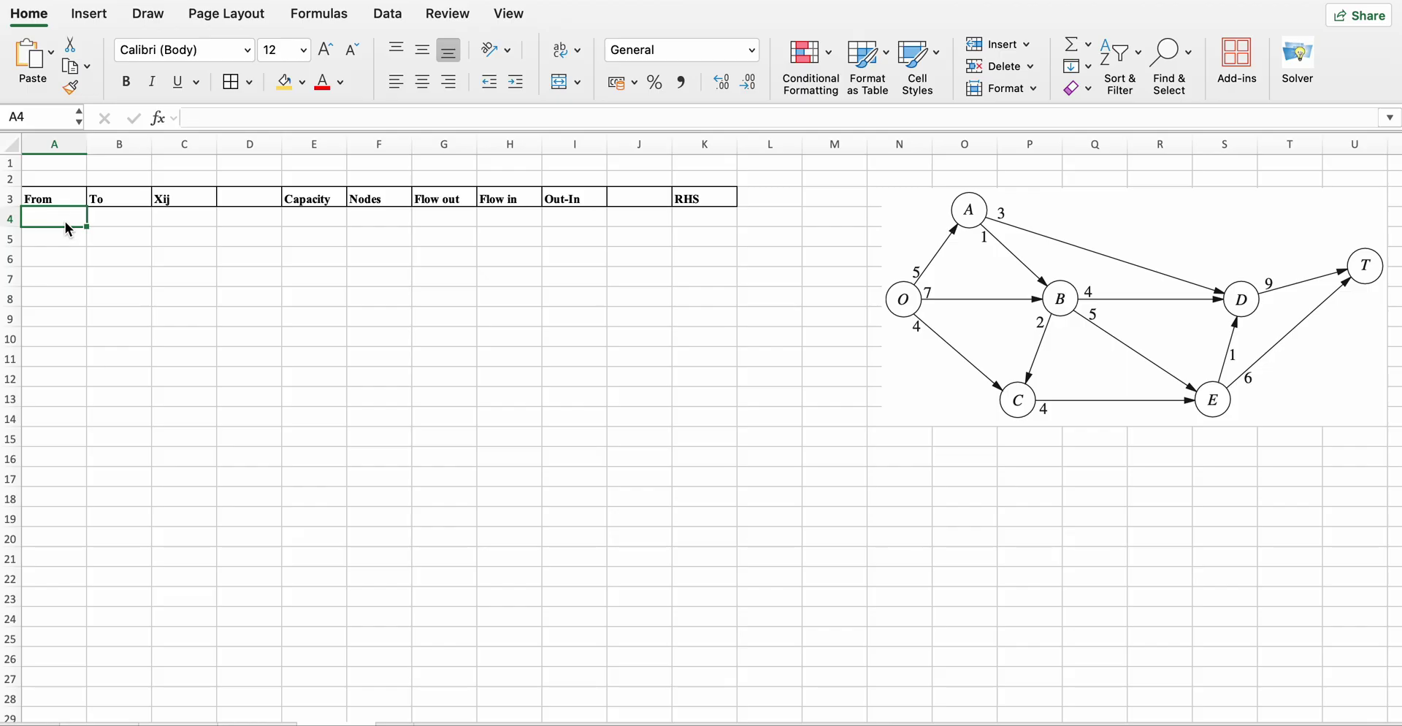
pyautogui.doubleClick(65, 222)
pyautogui.press('Tab')
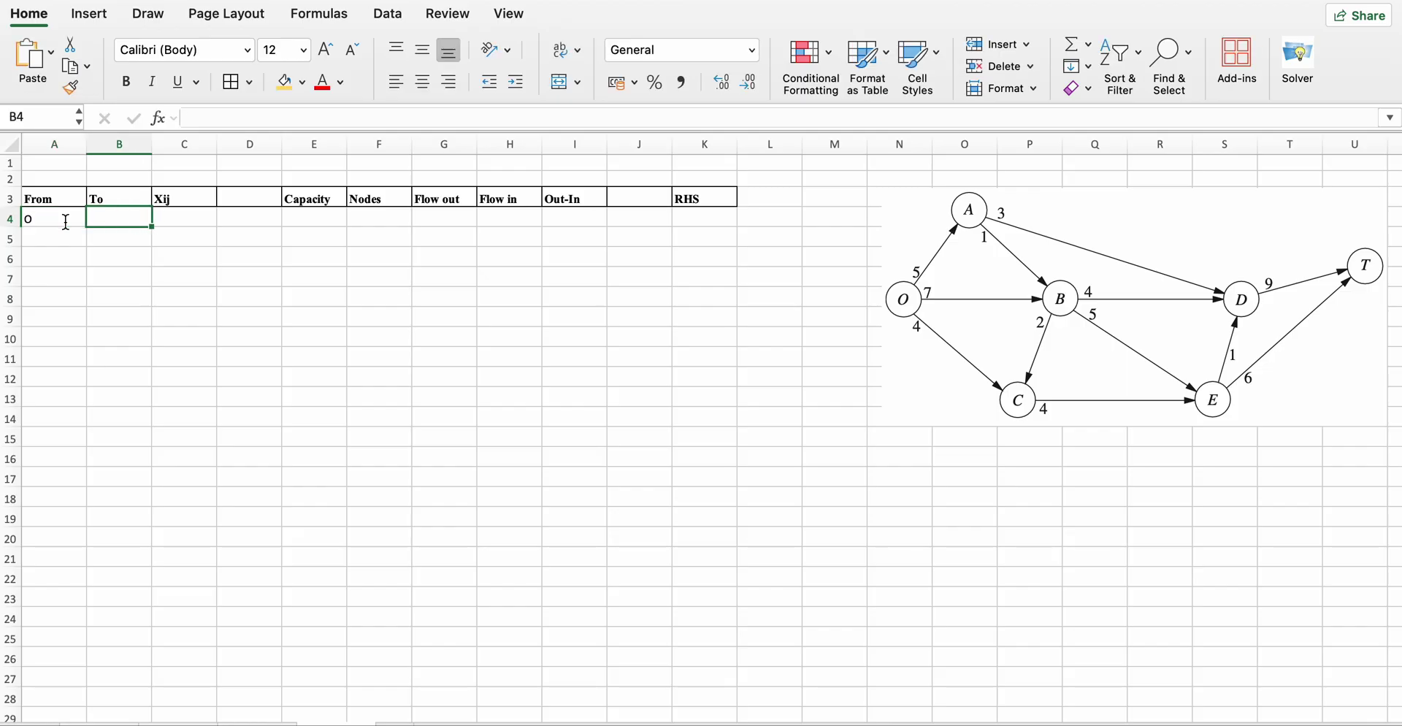
pyautogui.write('A')
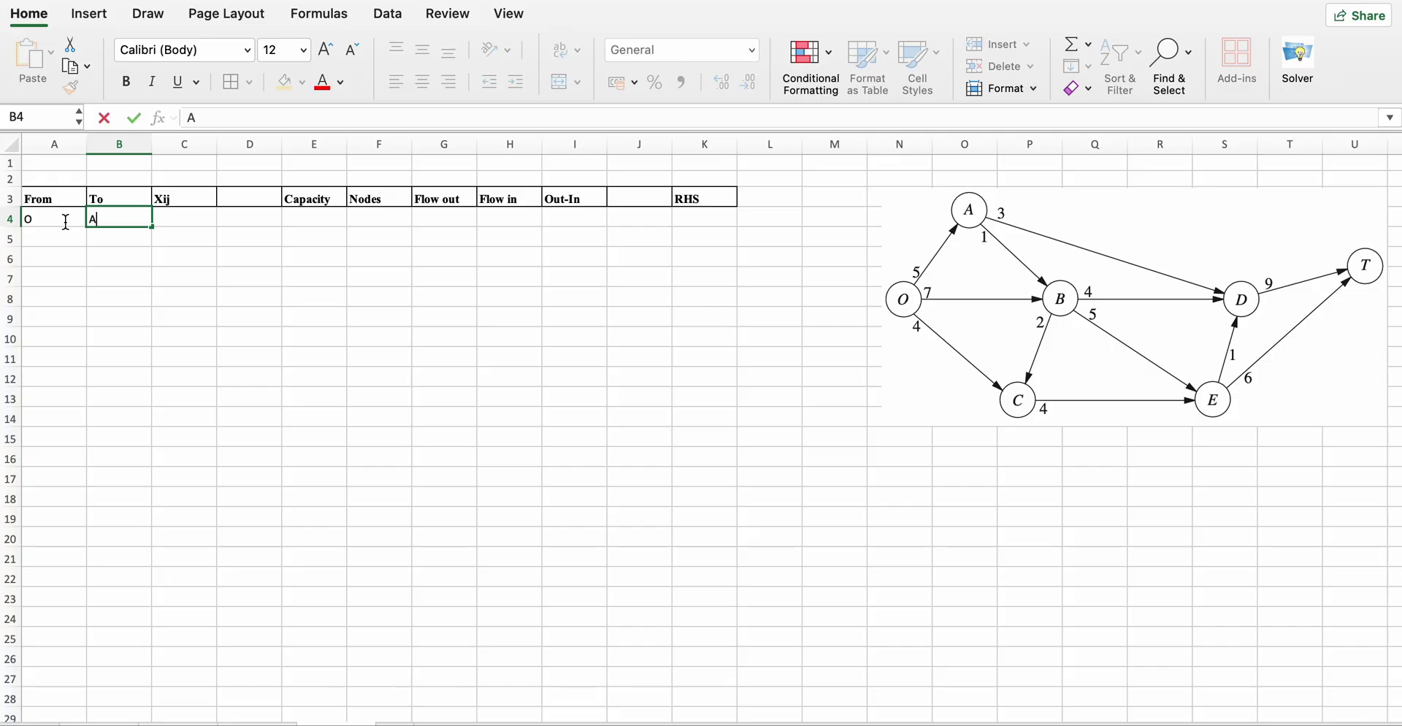
pyautogui.press('Return')
# Enter edges O to B and O to C in rows 5 and 6.
pyautogui.press('Left')
pyautogui.write('O')
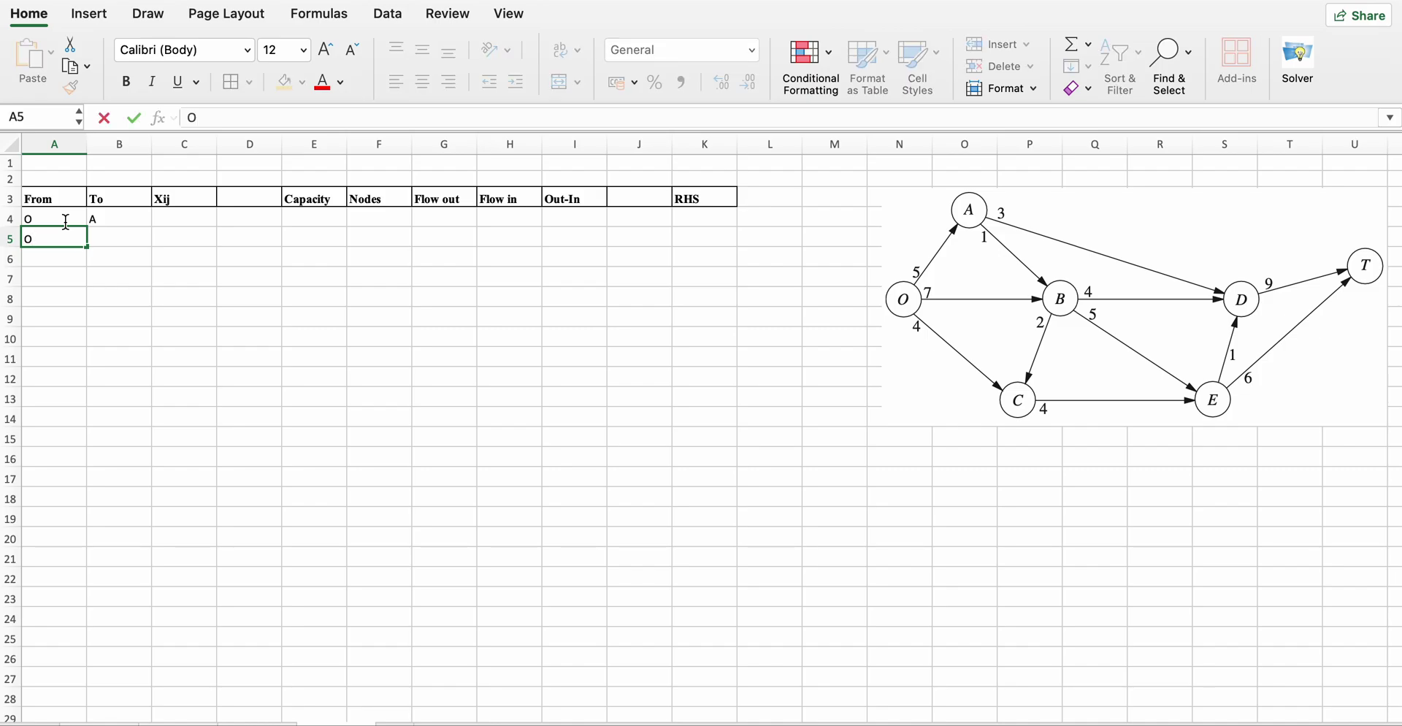
pyautogui.press('Tab')
pyautogui.write('B')
pyautogui.press('Return')
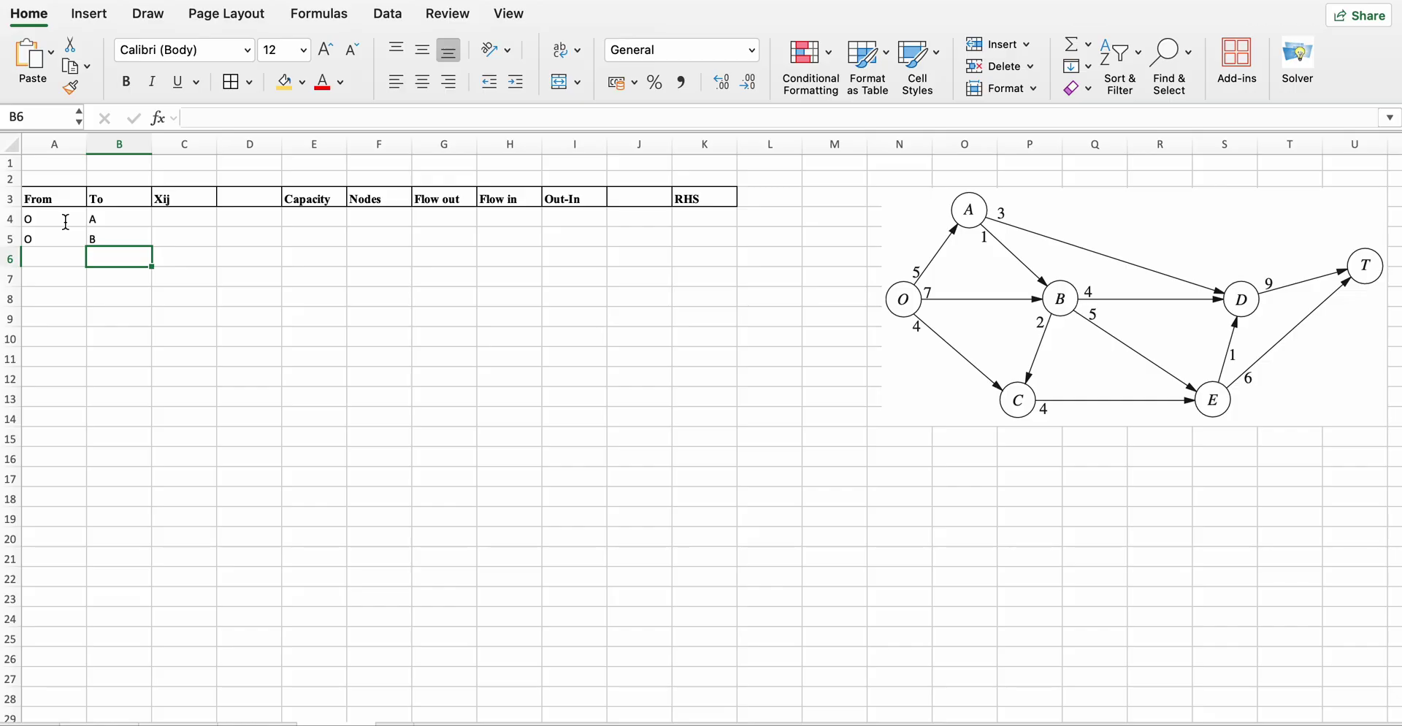
pyautogui.press('Left')
pyautogui.write('O')
pyautogui.press('Tab')
pyautogui.write('C')
pyautogui.press('Tab')
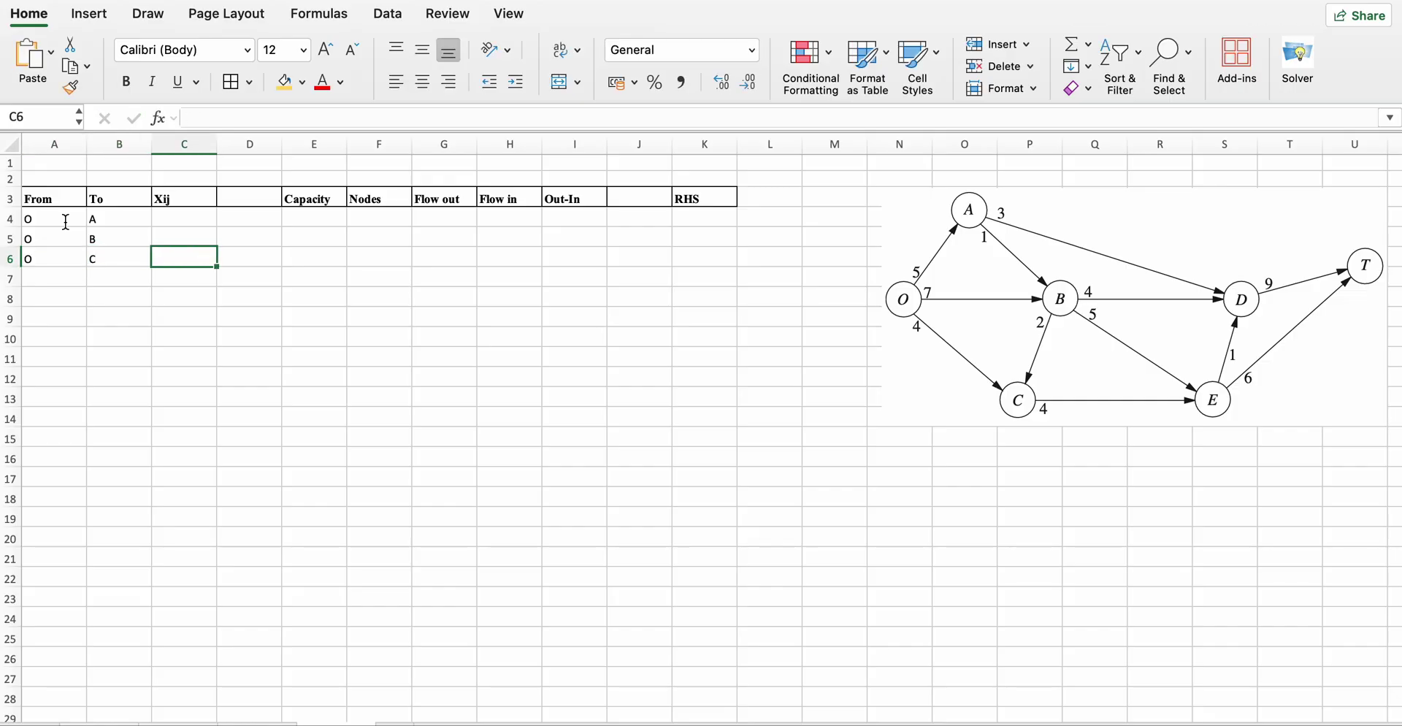
pyautogui.press('Left')
pyautogui.press('Left')
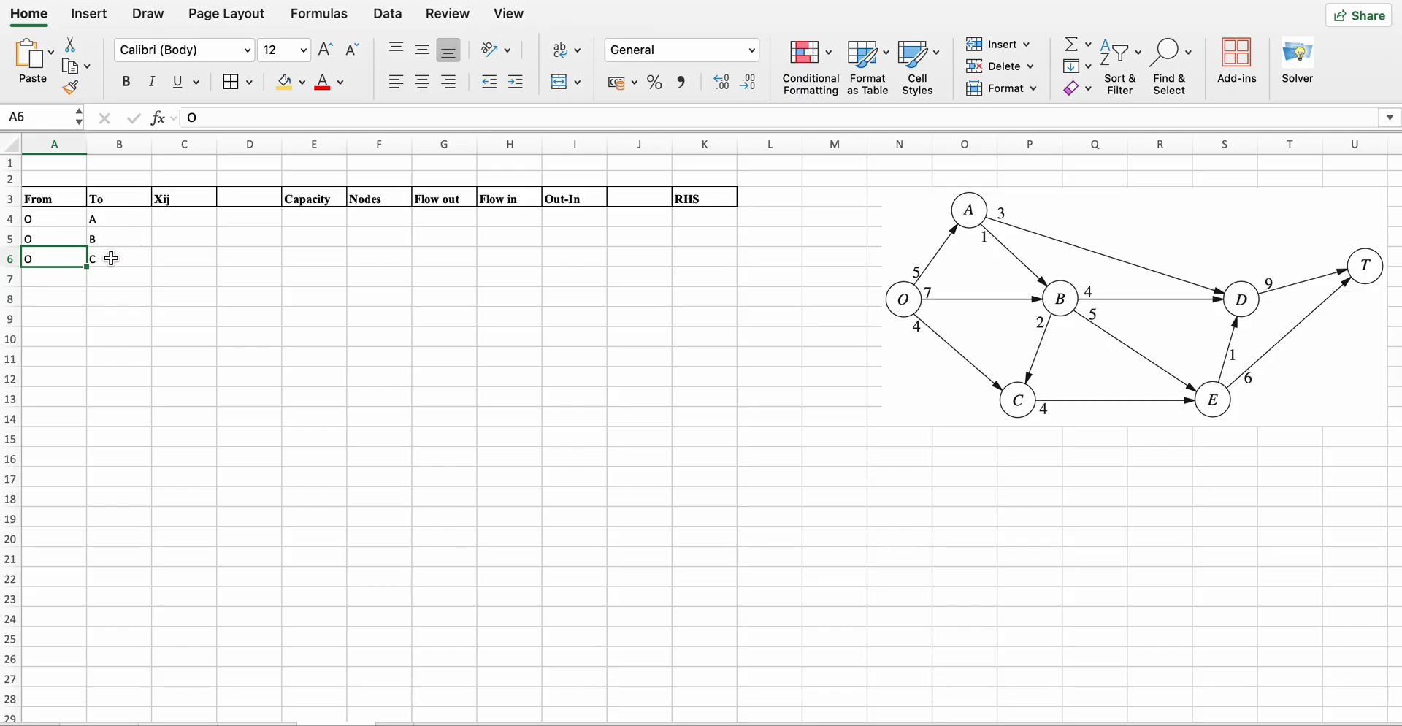
# Enter edges A–B, A–D and B–C in rows 7 to 9.
pyautogui.click(52, 279)
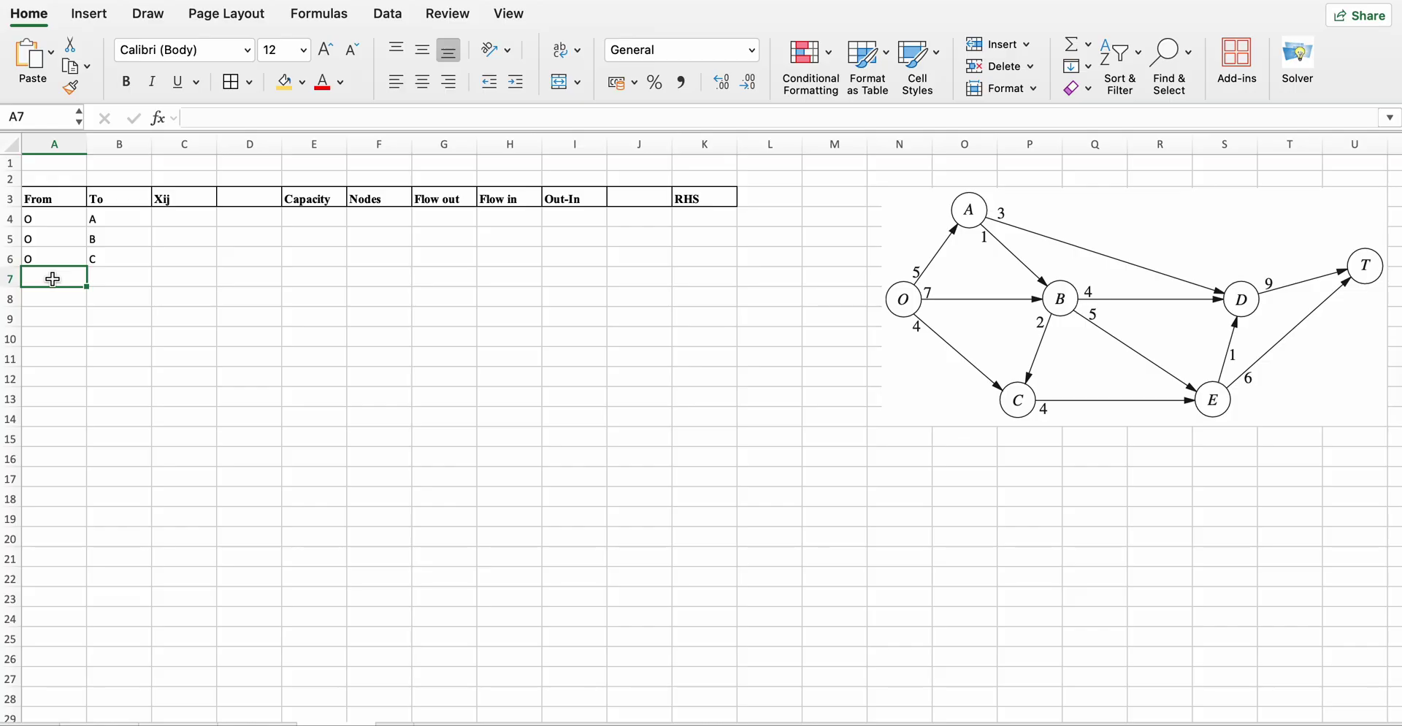
pyautogui.write('A')
pyautogui.press('Tab')
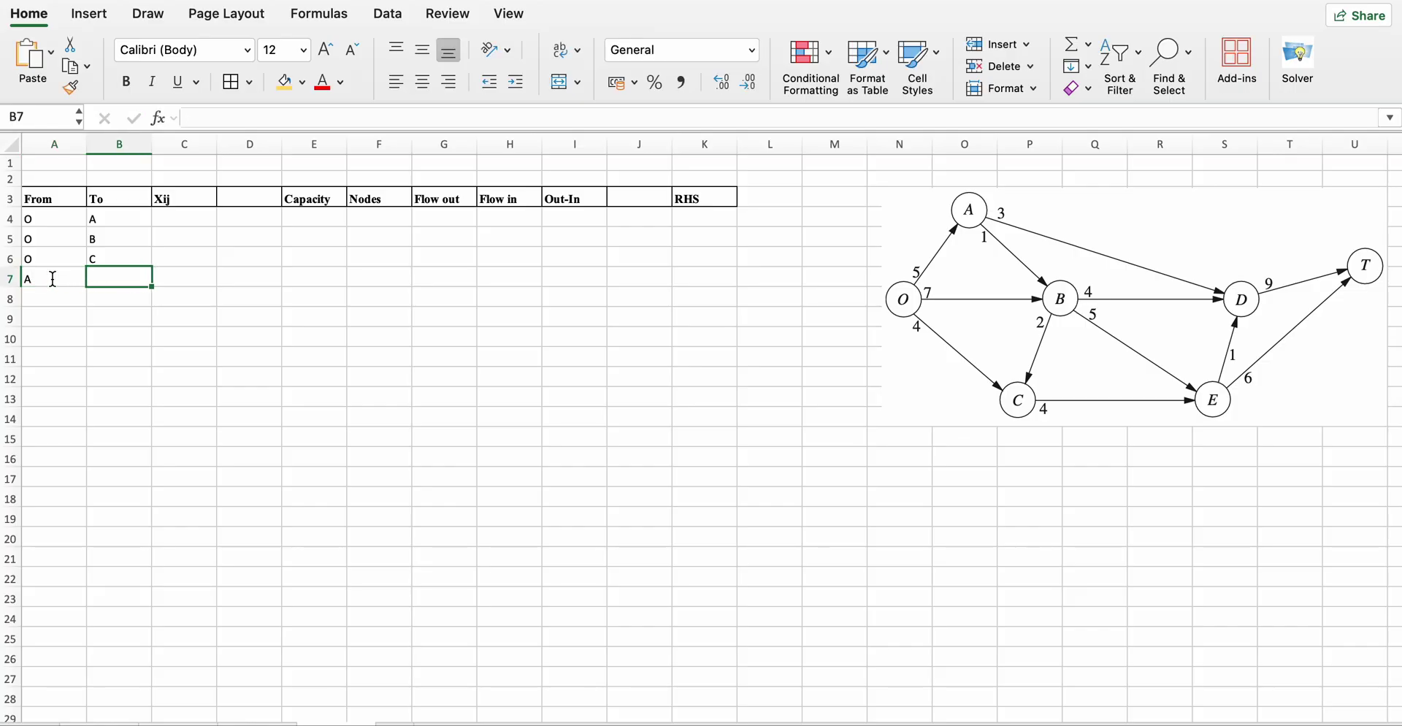
pyautogui.write('B')
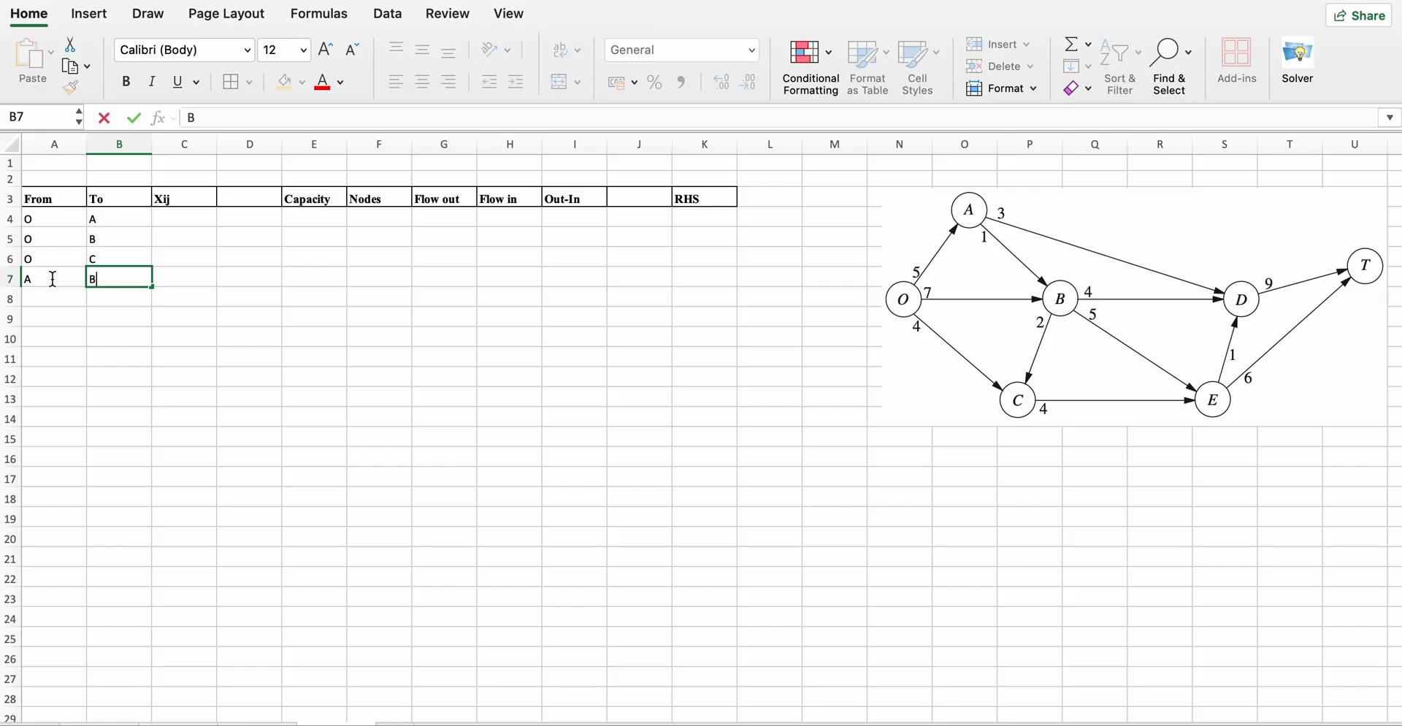
pyautogui.press('Return')
pyautogui.write('A')
pyautogui.press('Tab')
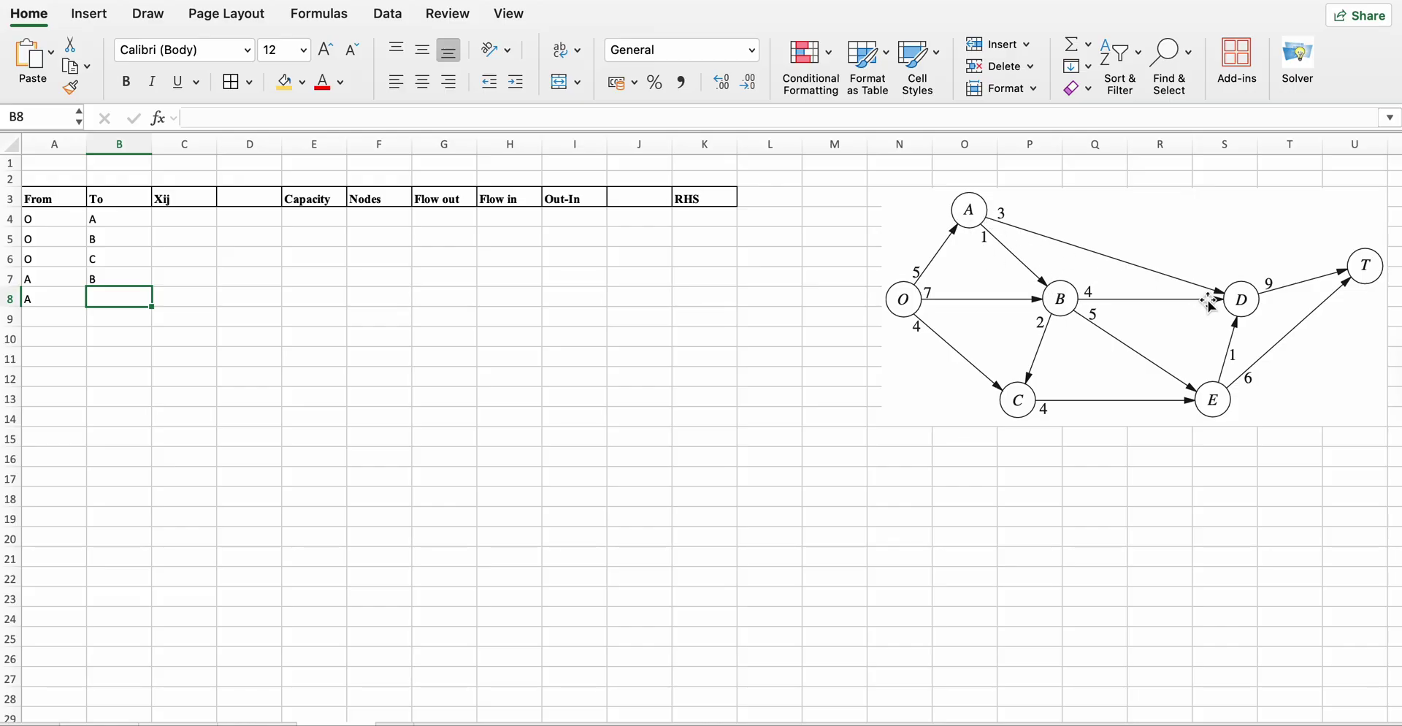
pyautogui.write('D')
pyautogui.press('Return')
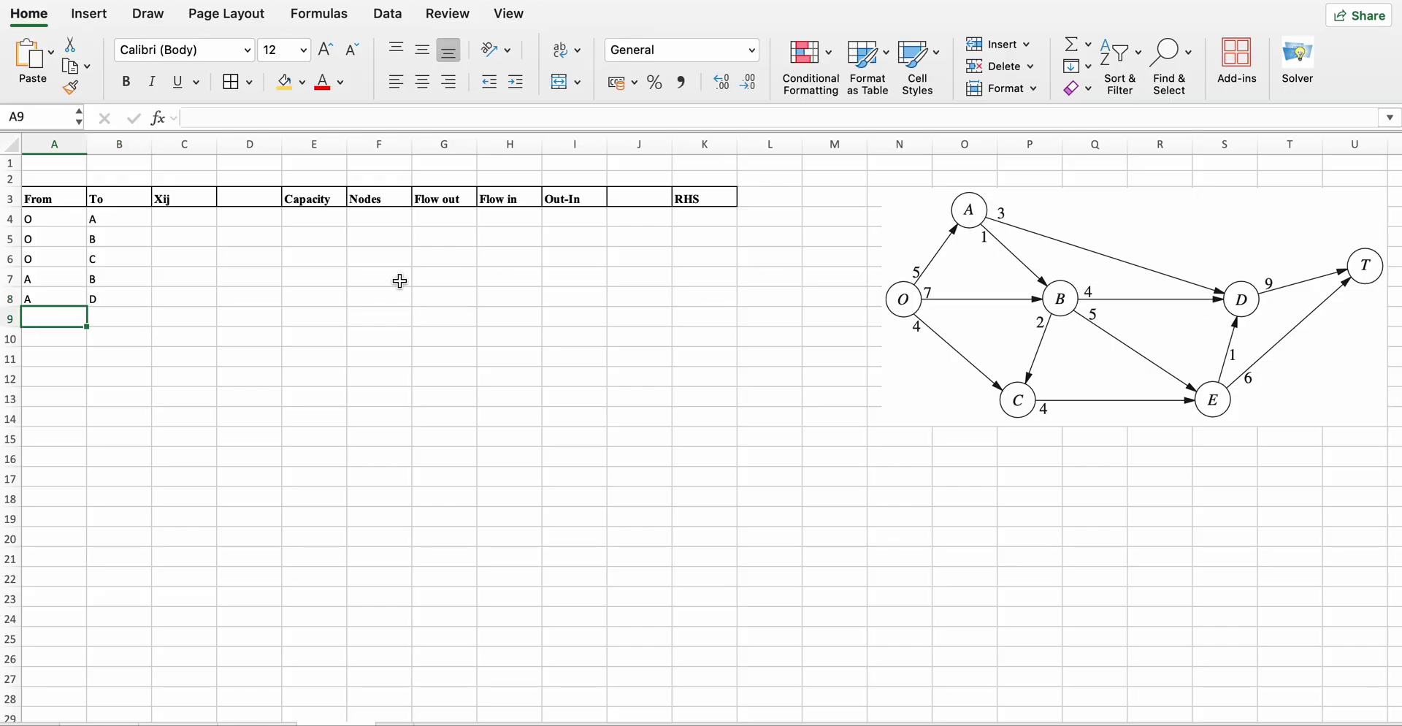
pyautogui.write('B')
pyautogui.press('Tab')
pyautogui.write('C')
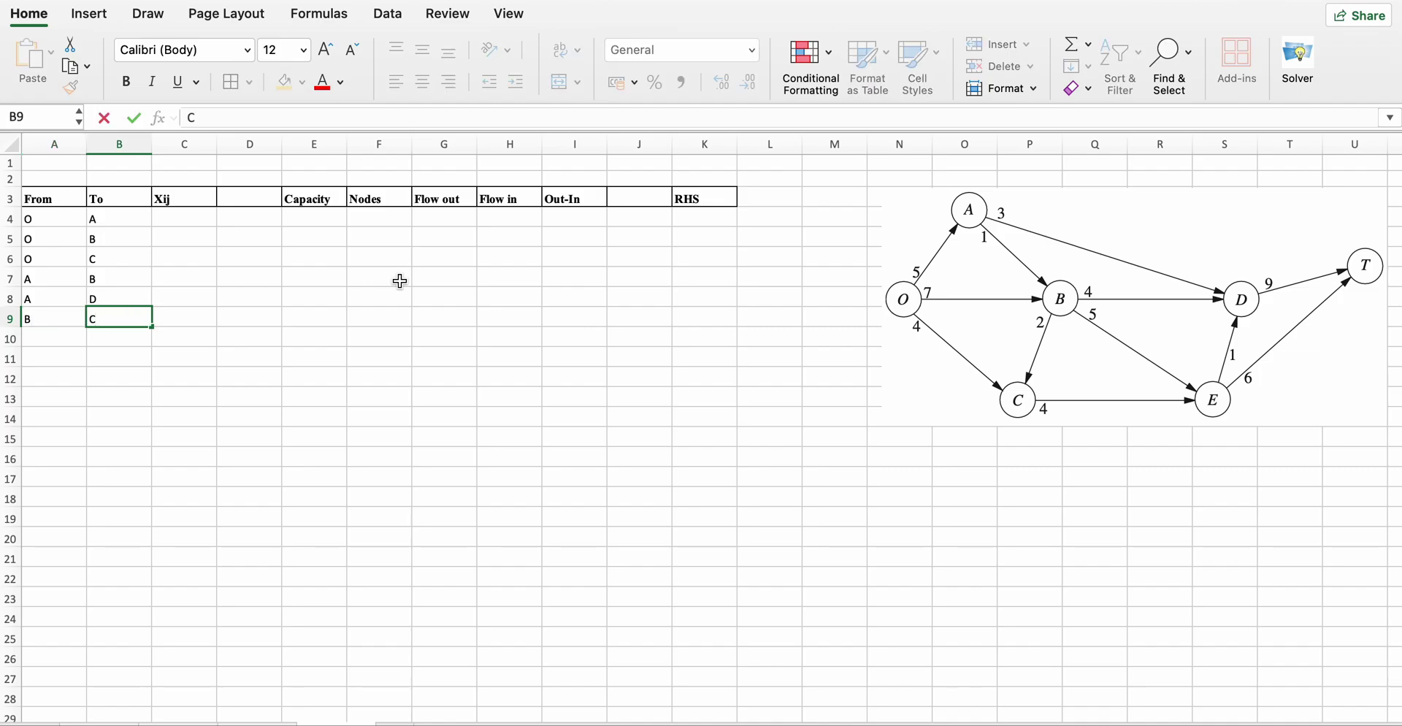
pyautogui.press('Return')
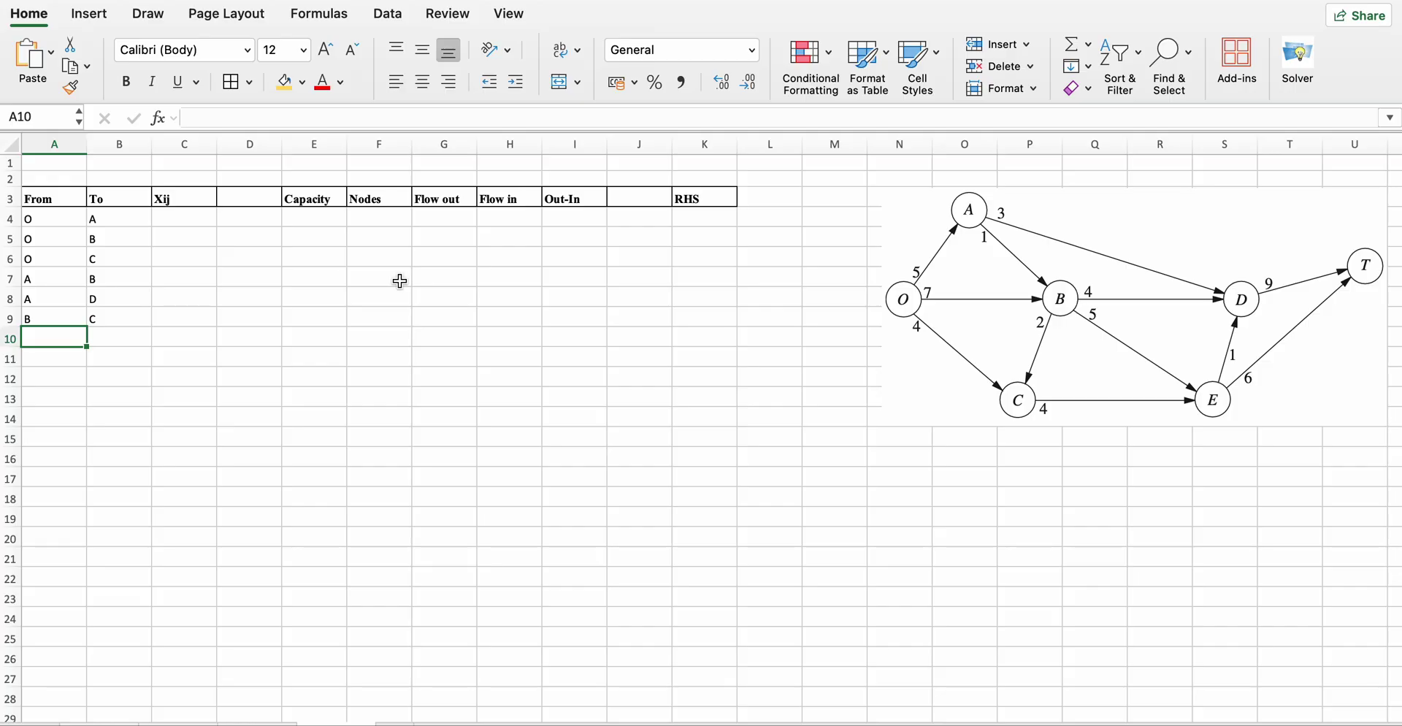
# Enter edges B–D, B–E and C–E in rows 10 to 12.
pyautogui.write('B')
pyautogui.press('Tab')
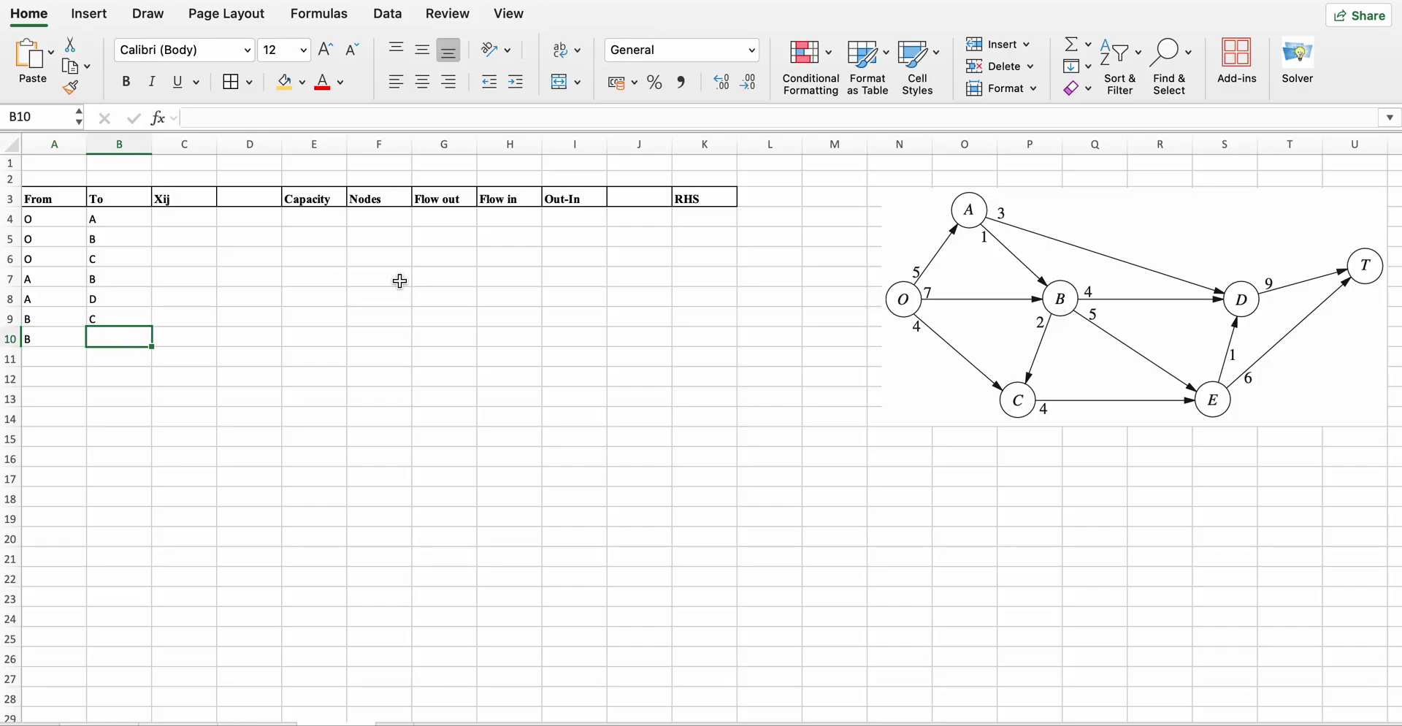
pyautogui.write('D')
pyautogui.press('Return')
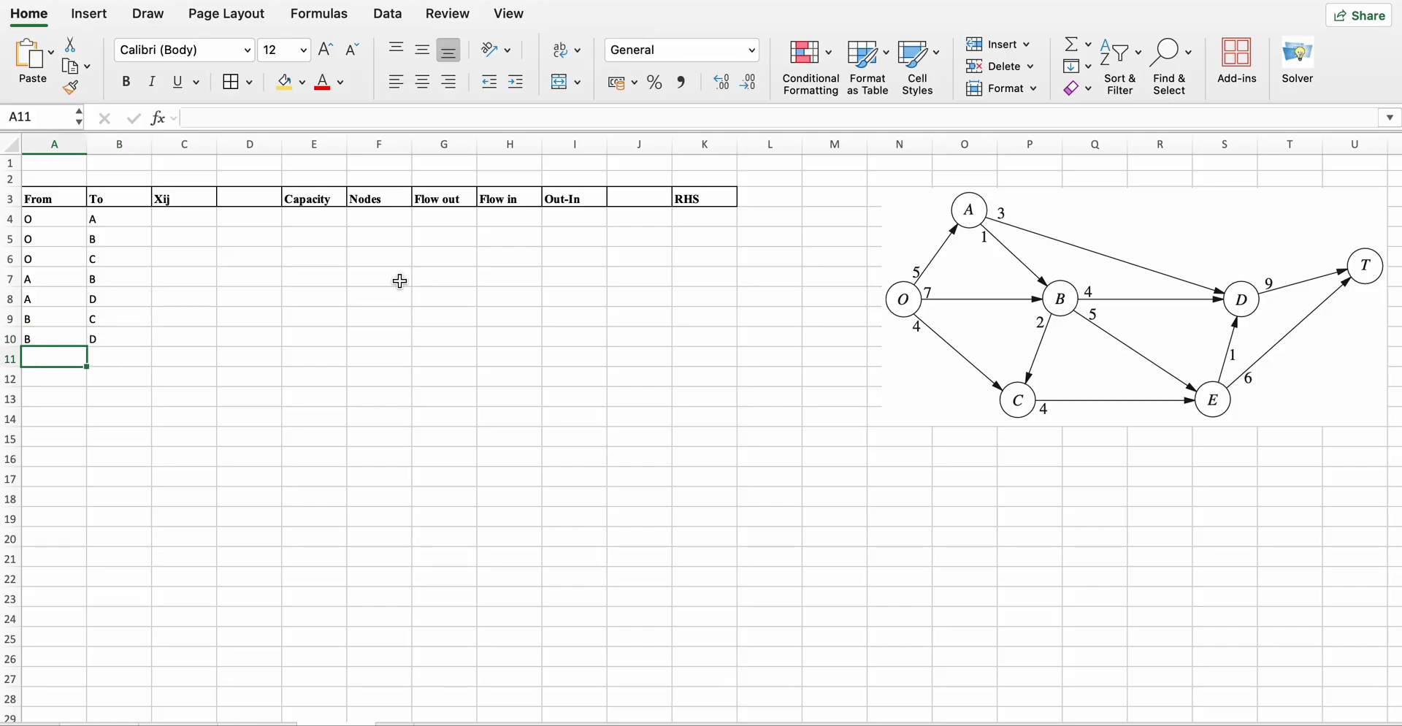
pyautogui.write('B')
pyautogui.press('Tab')
pyautogui.write('E')
pyautogui.press('Down')
pyautogui.press('Left')
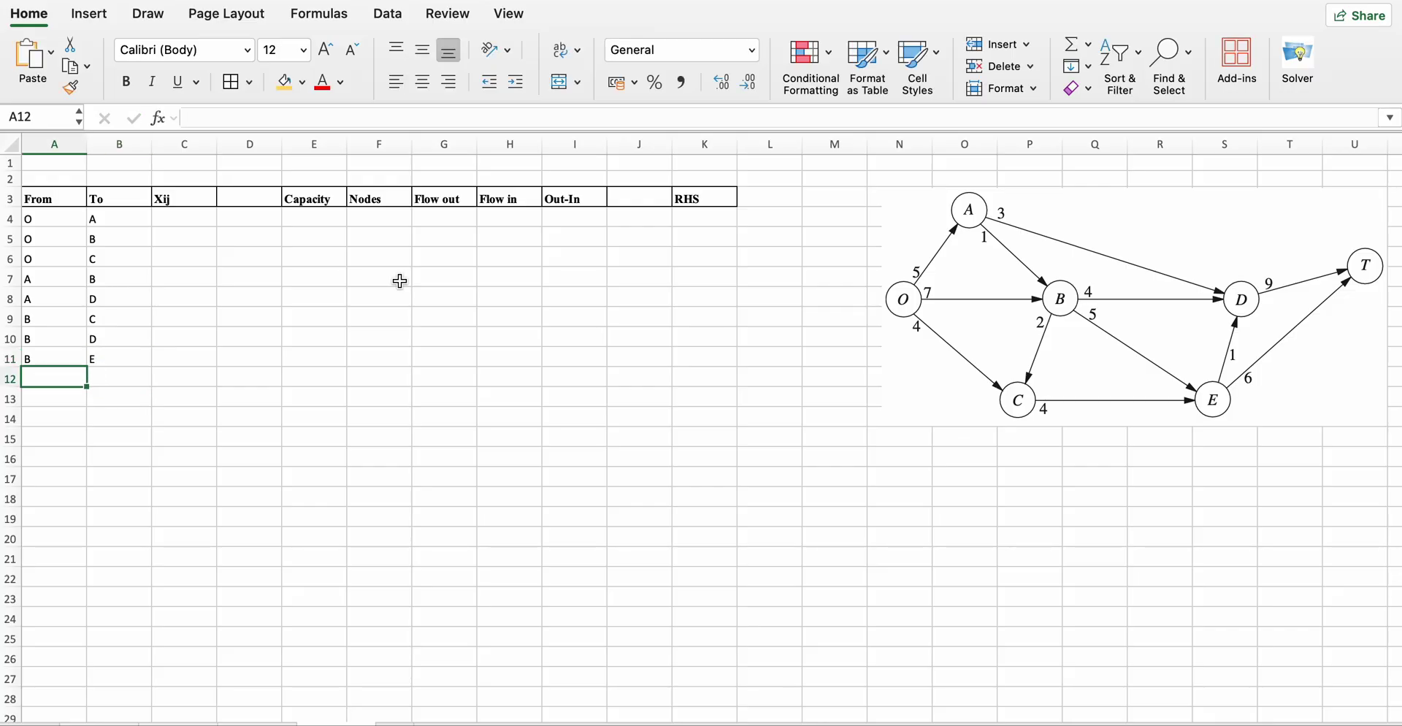
pyautogui.write('C')
pyautogui.press('Tab')
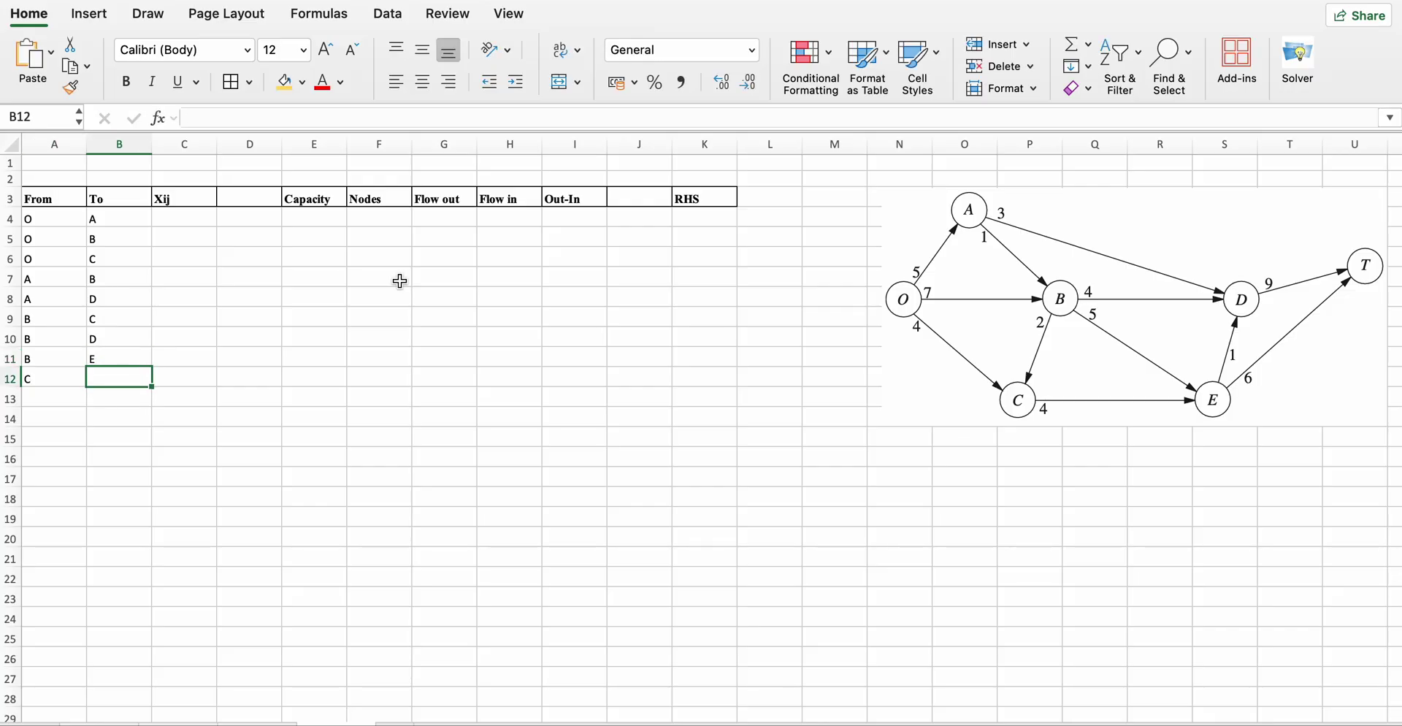
pyautogui.write('E')
pyautogui.press('Return')
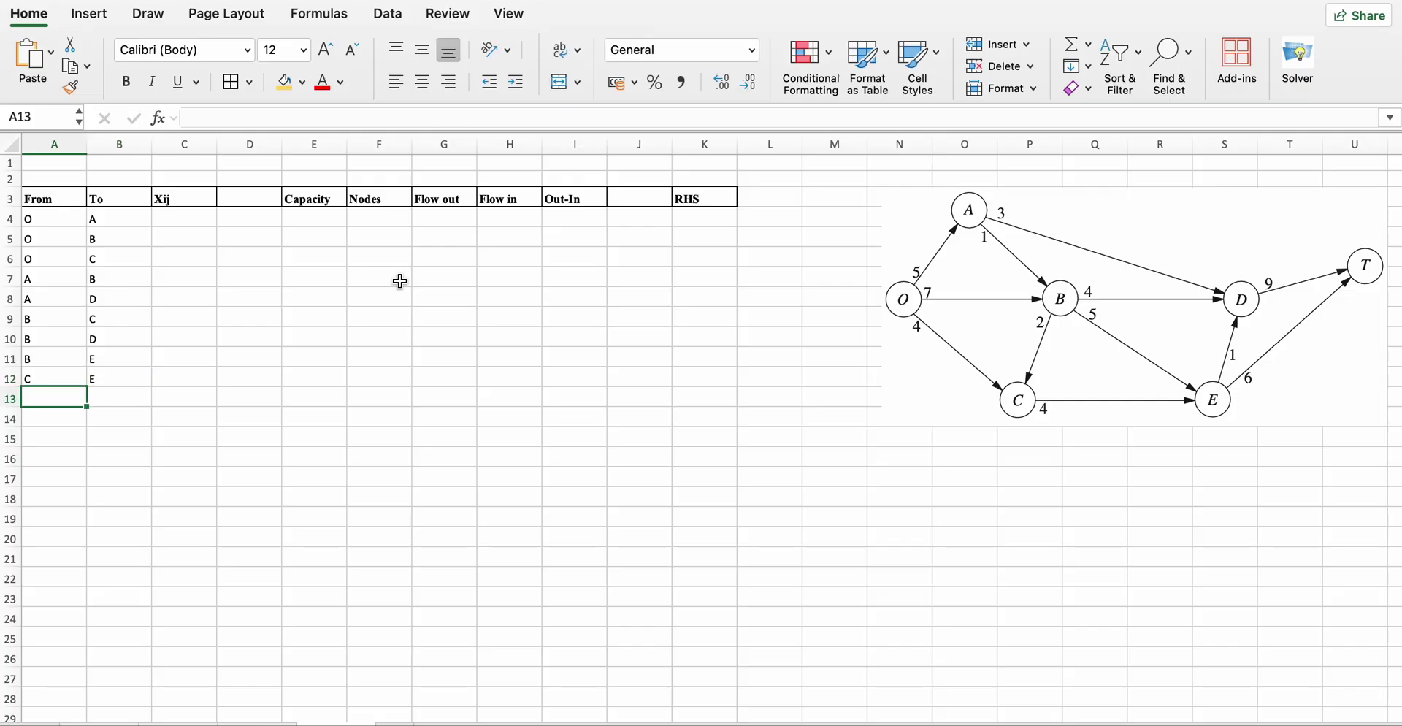
# Enter the last edges D–T, E–D and E–T in rows 13 to 15.
pyautogui.write('D')
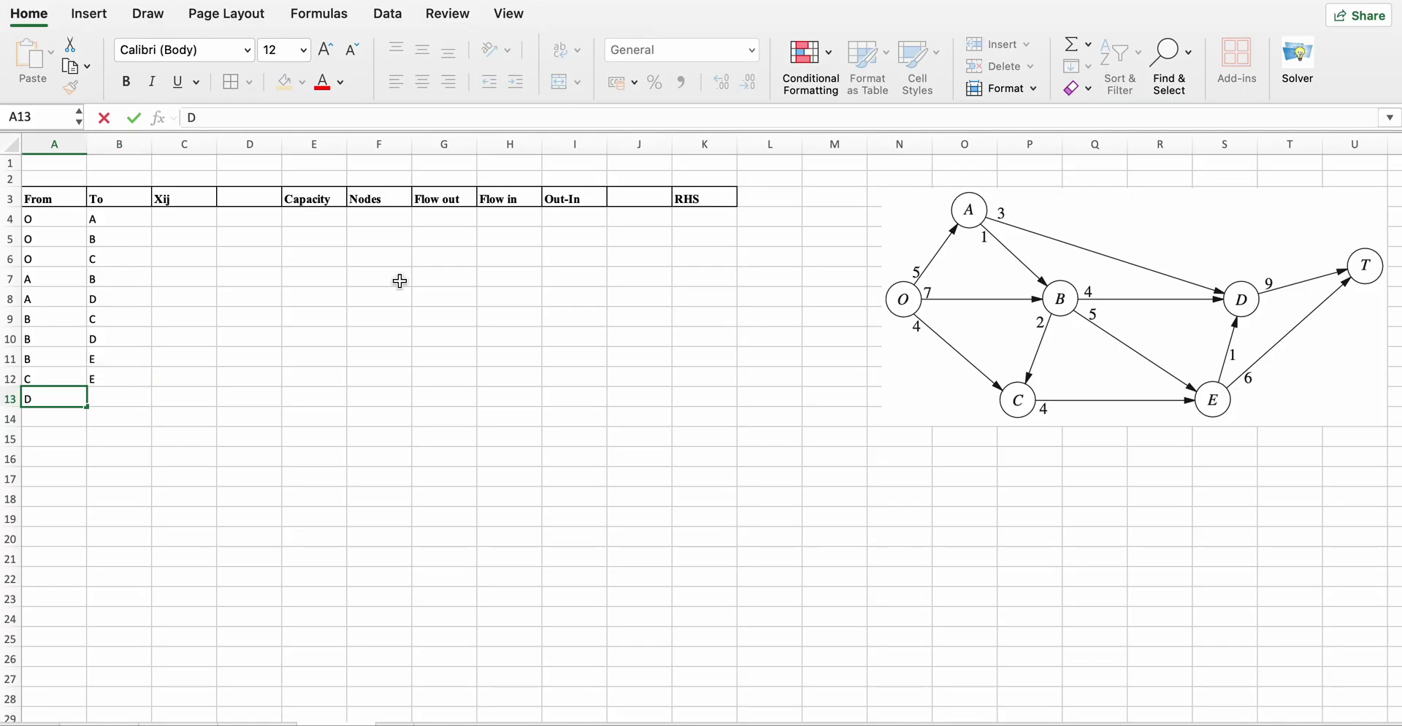
pyautogui.press('Tab')
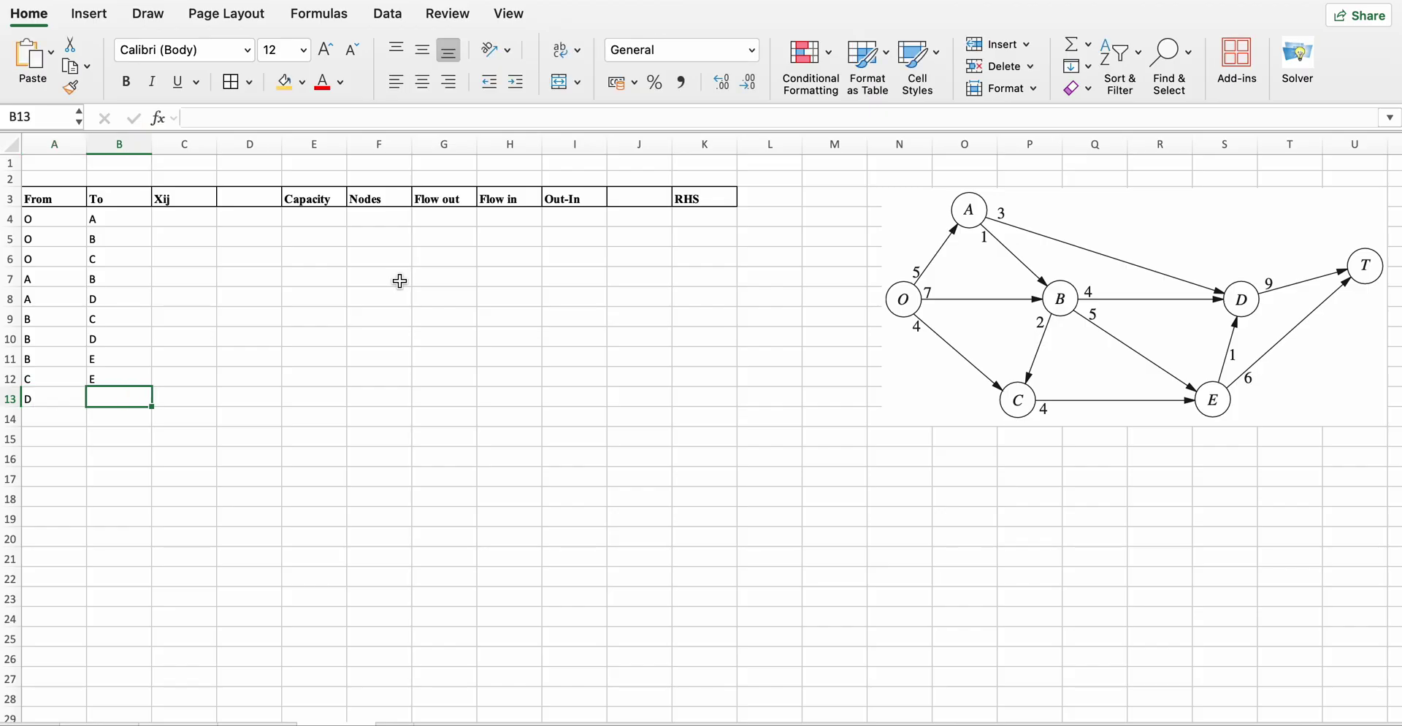
pyautogui.write('T')
pyautogui.press('Return')
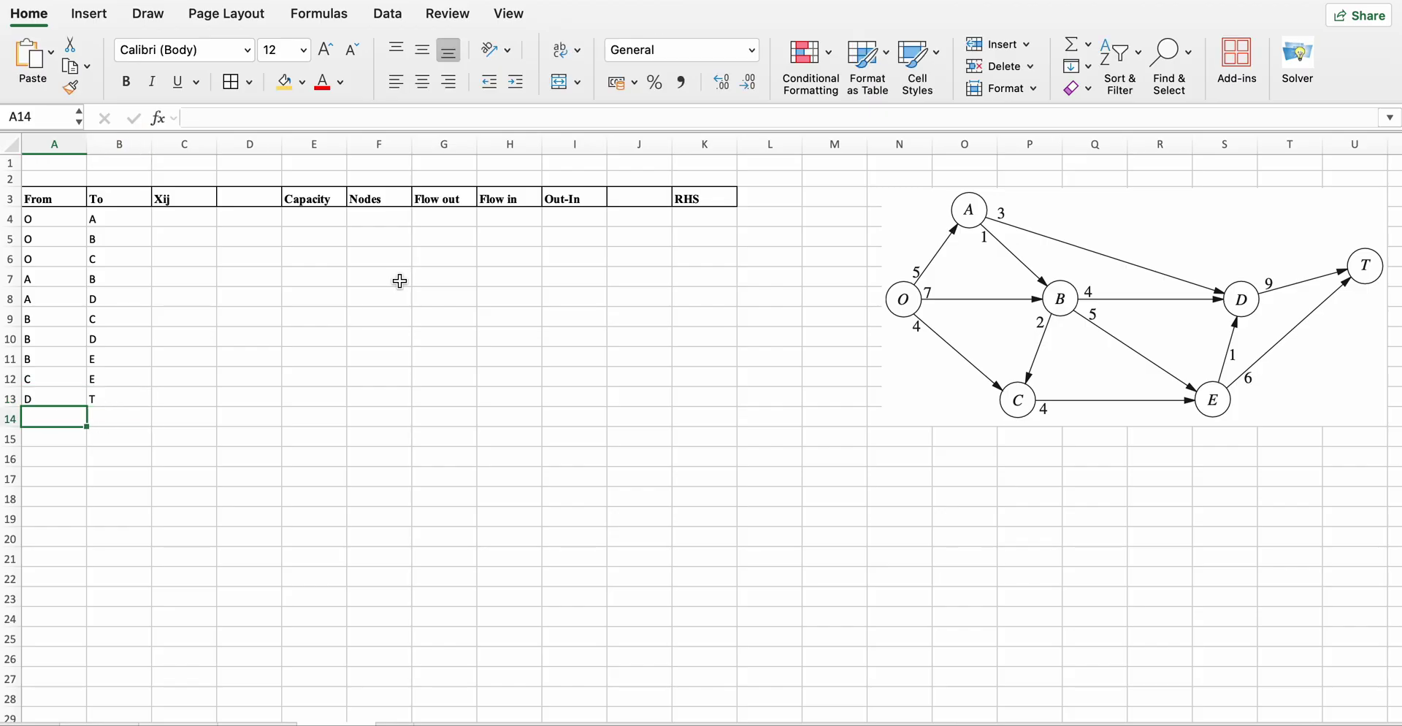
pyautogui.write('E')
pyautogui.press('Tab')
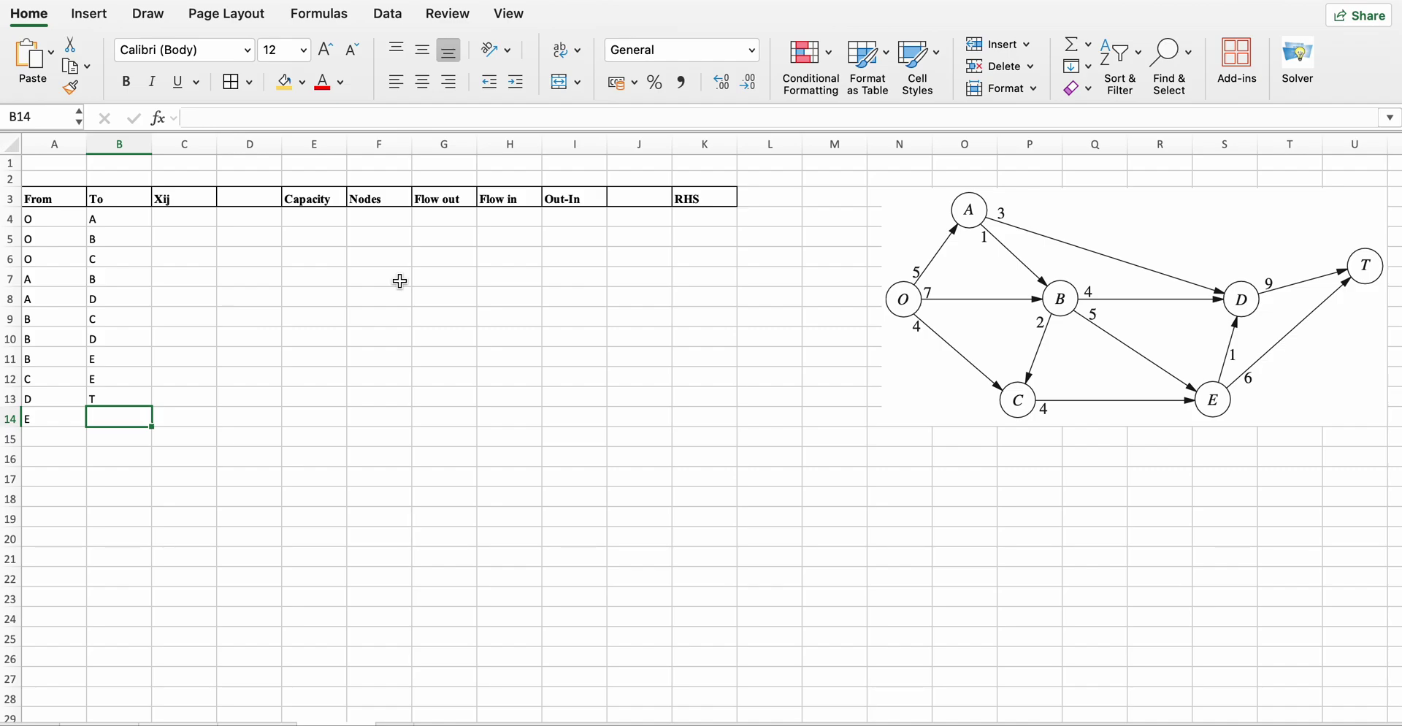
pyautogui.write('D')
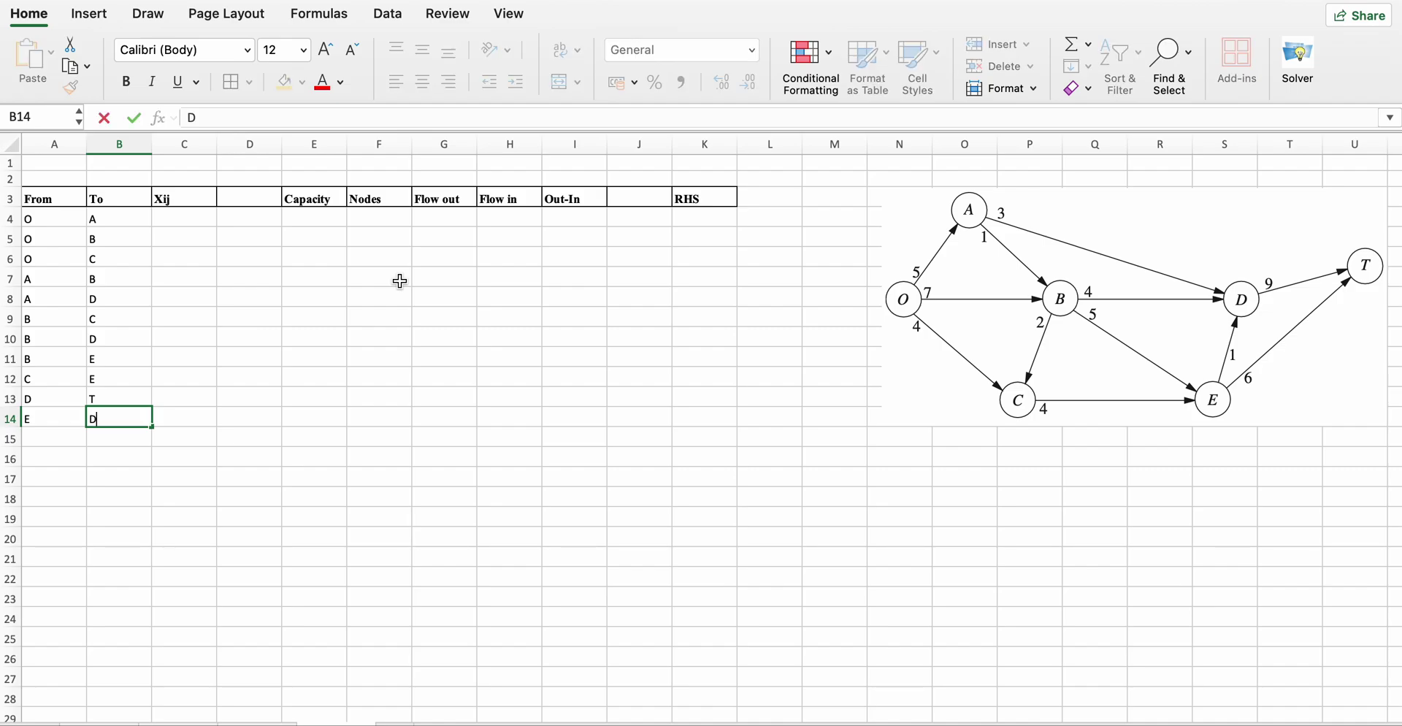
pyautogui.press('Return')
pyautogui.write('E')
pyautogui.press('Tab')
pyautogui.write('T')
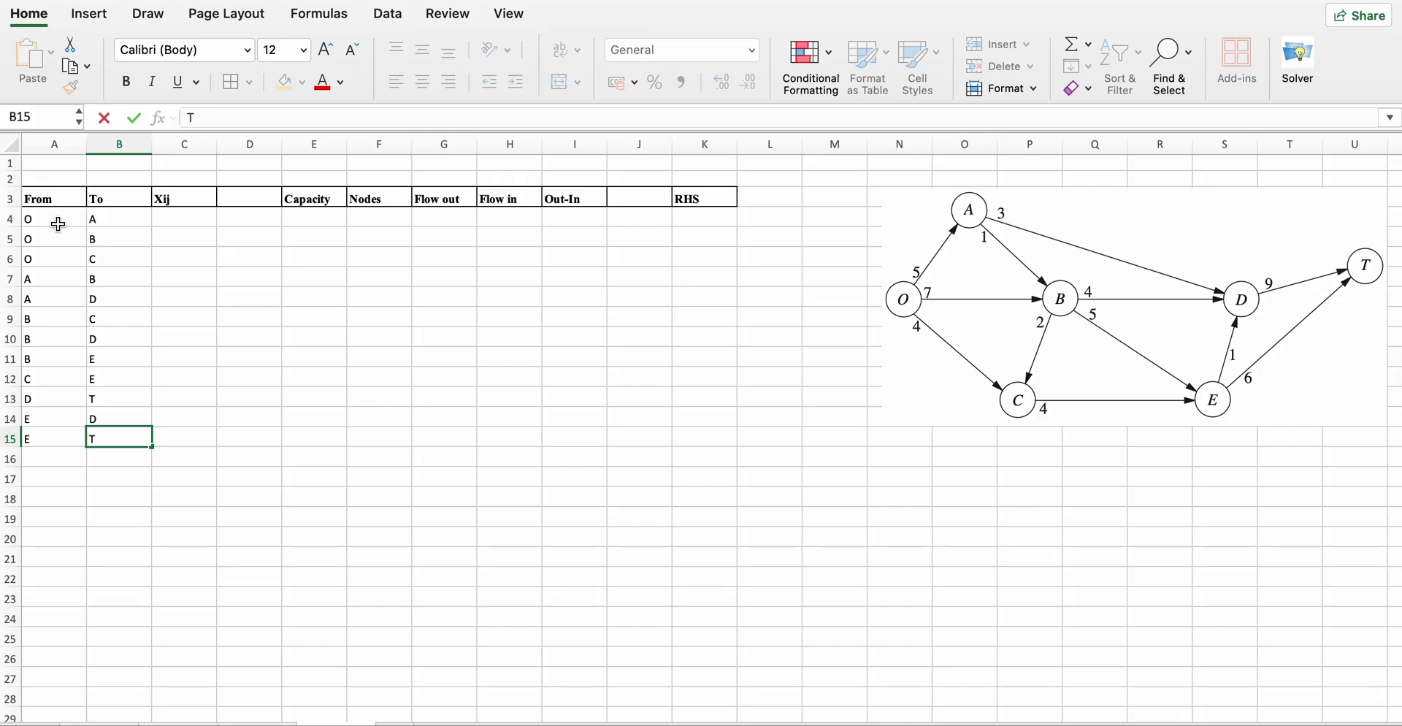
# Centre the table body A4:K15 both vertically and horizontally.
pyautogui.click(58, 223)
pyautogui.moveTo(58, 224); pyautogui.dragTo(696, 444)
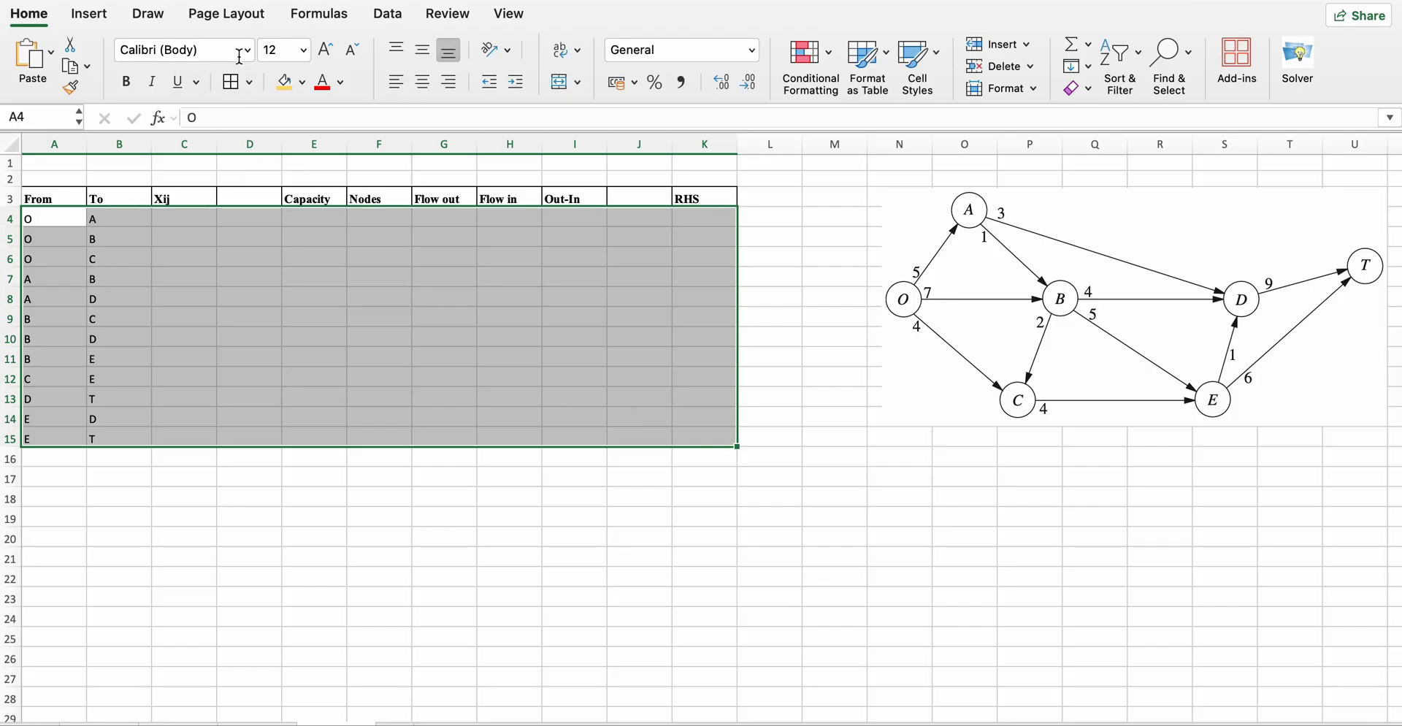
pyautogui.click(429, 52)
pyautogui.click(426, 83)
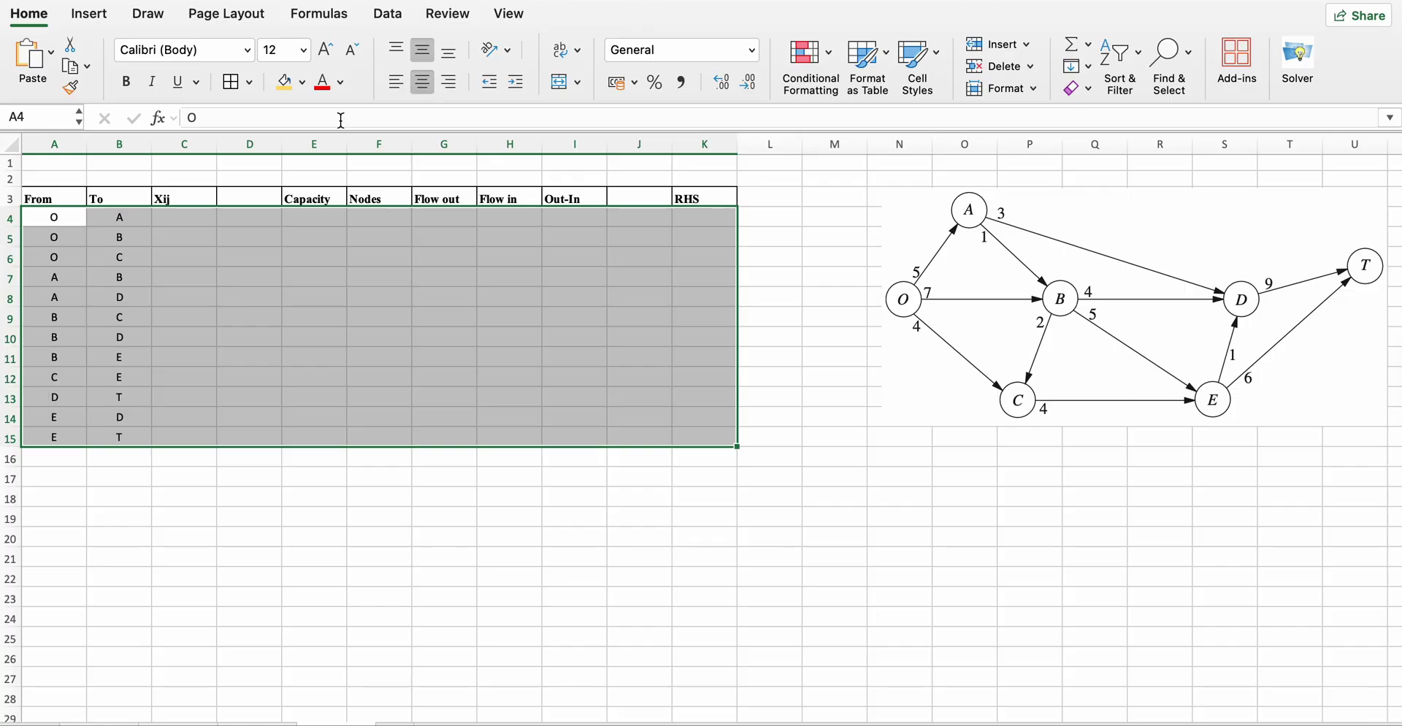
pyautogui.click(196, 251)
# Apply all borders to the edge table A4:E15.
pyautogui.moveTo(54, 217); pyautogui.dragTo(245, 436)
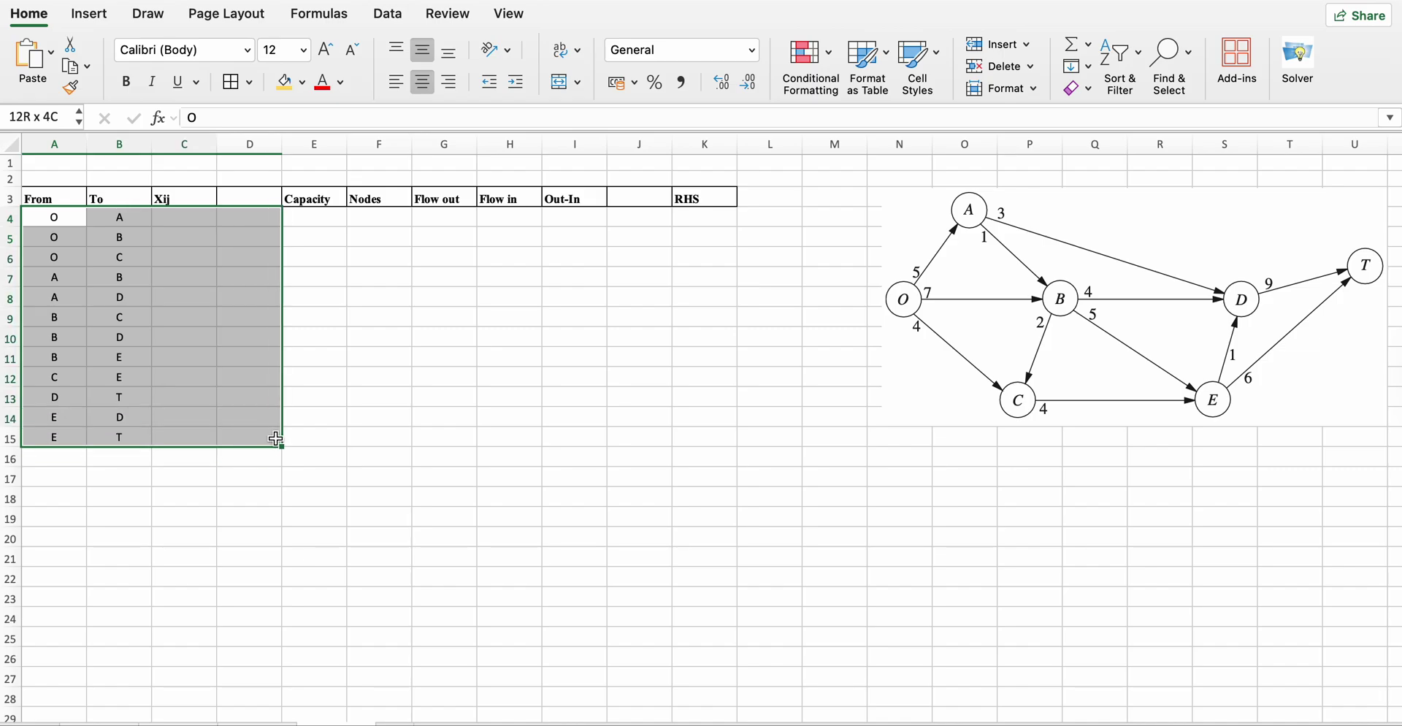
pyautogui.moveTo(246, 436); pyautogui.dragTo(308, 438)
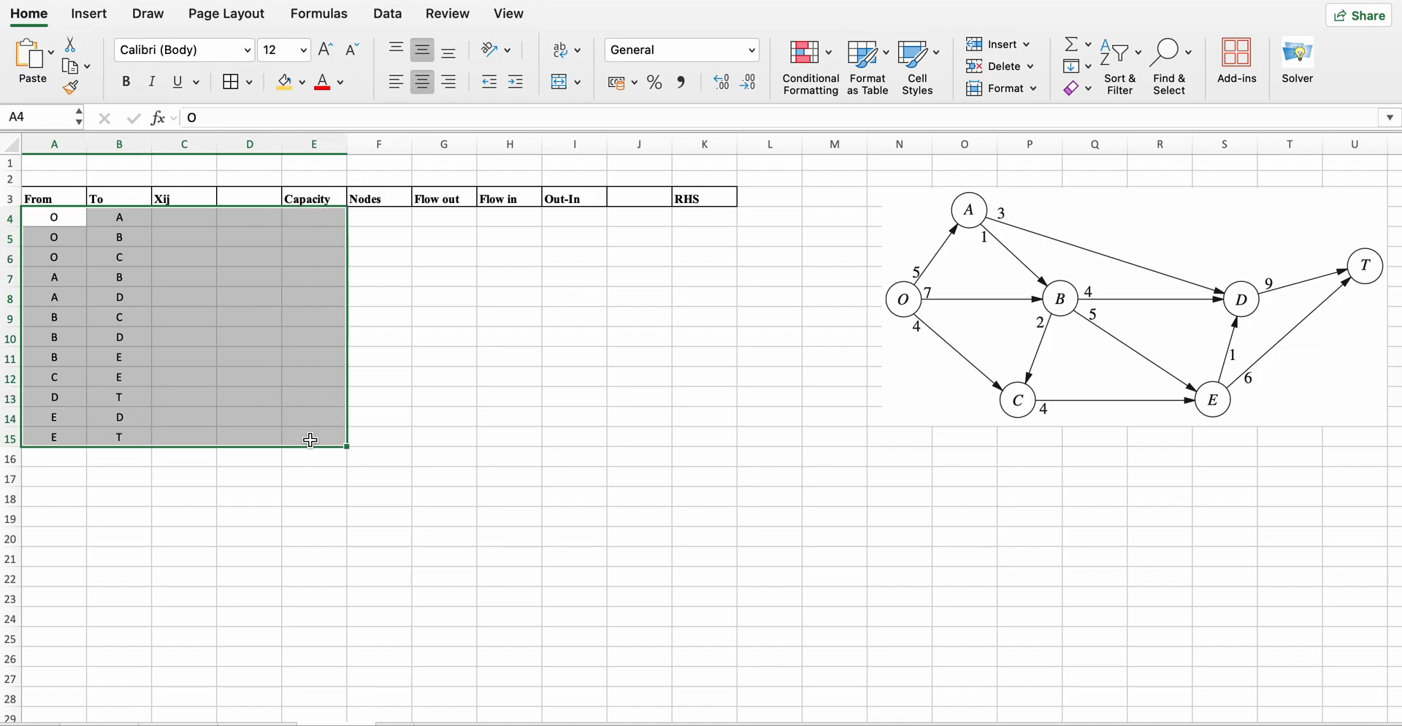
pyautogui.click(231, 81)
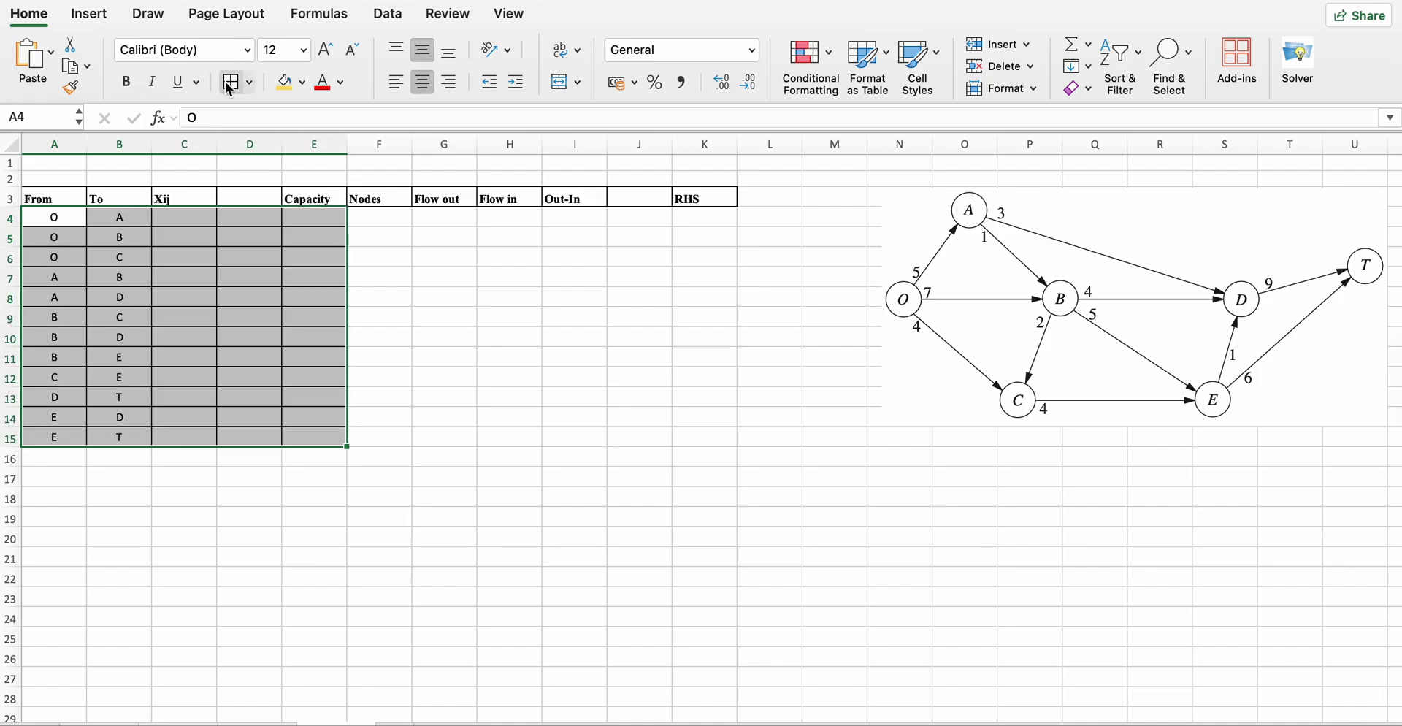
pyautogui.click(181, 221)
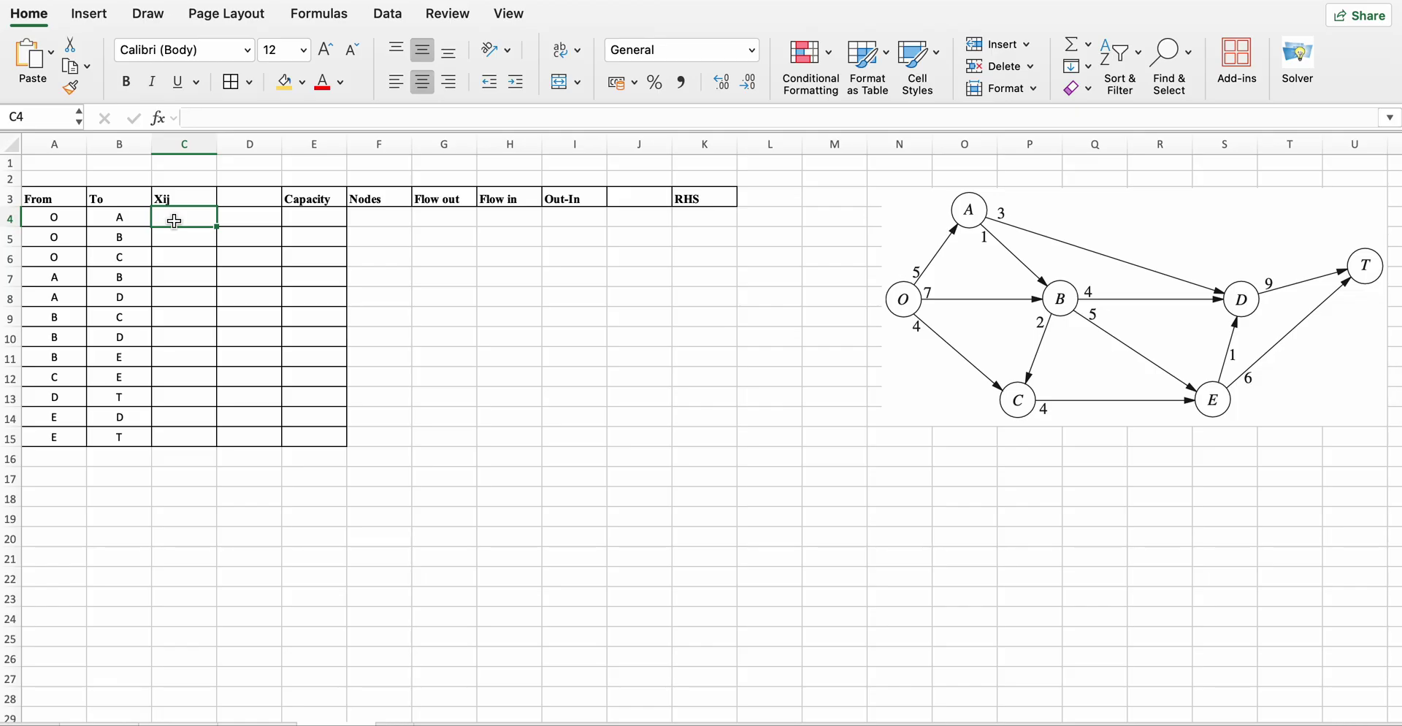
# Put a <= sign in D4 and fill it down through D15.
pyautogui.click(244, 218)
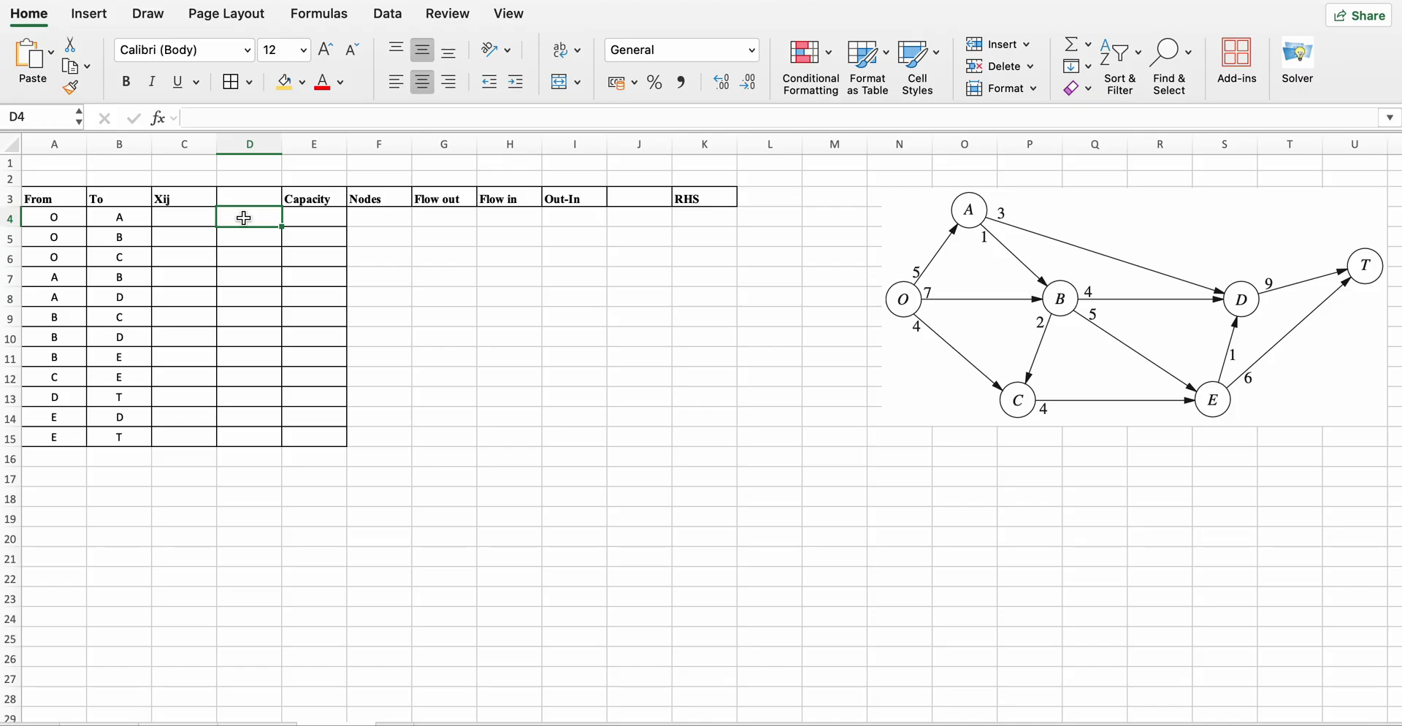
pyautogui.write('<=')
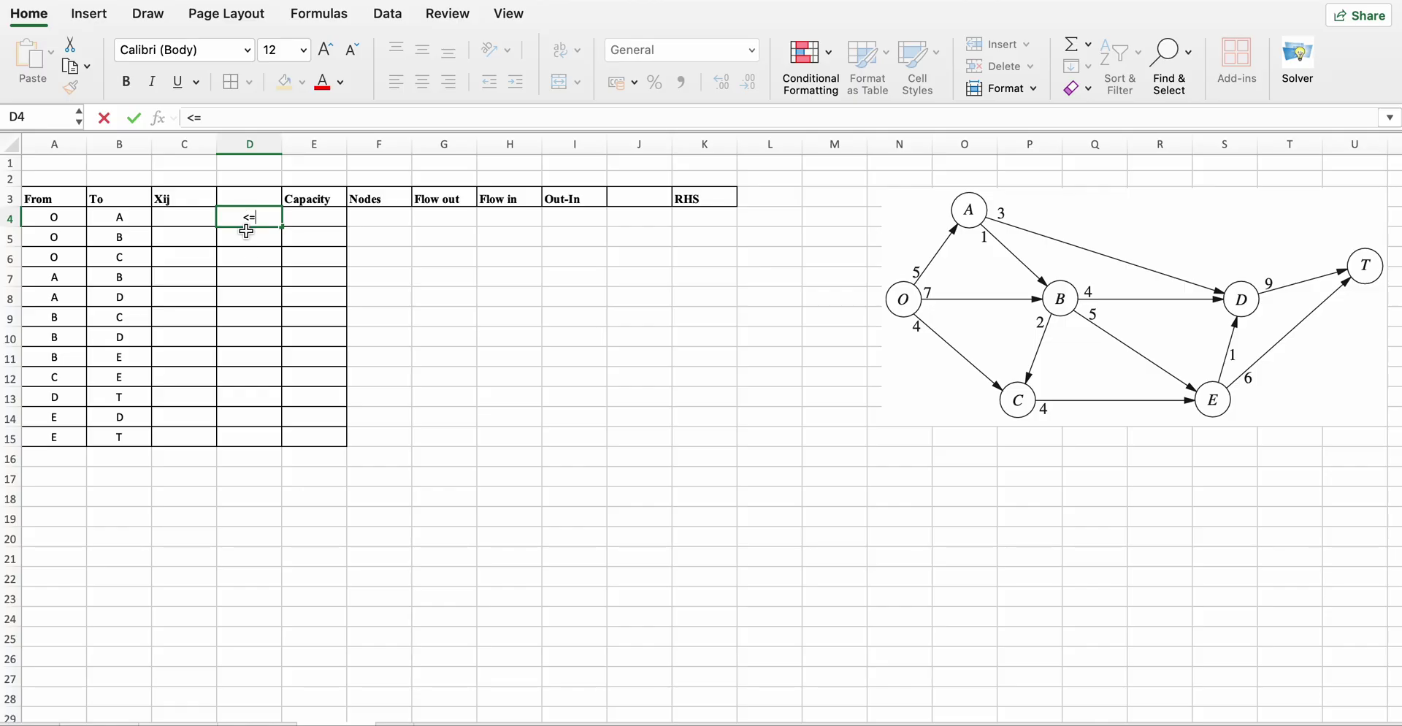
pyautogui.moveTo(282, 227); pyautogui.dragTo(261, 441)
pyautogui.click(319, 220)
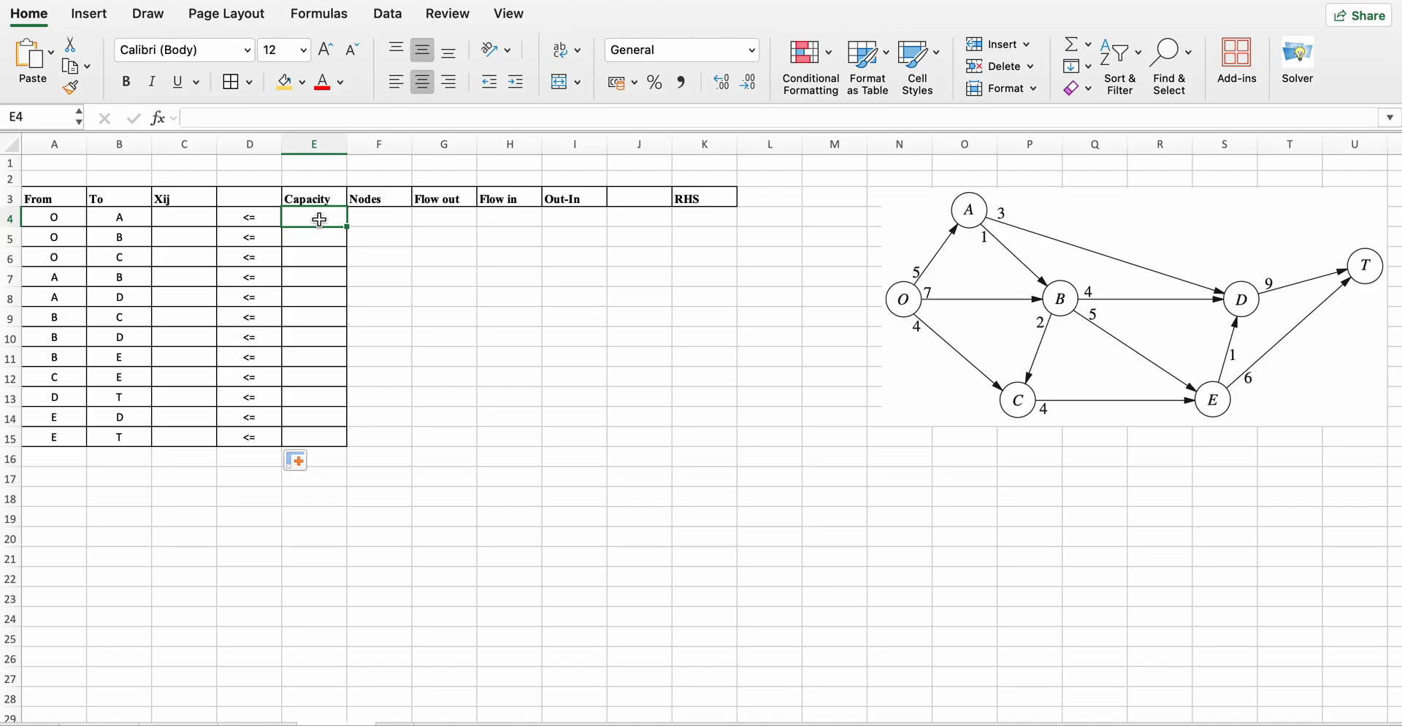
# Enter capacities 5, 7, 4, 1, 3 and 2 for edges O–A through B–C.
pyautogui.write('5')
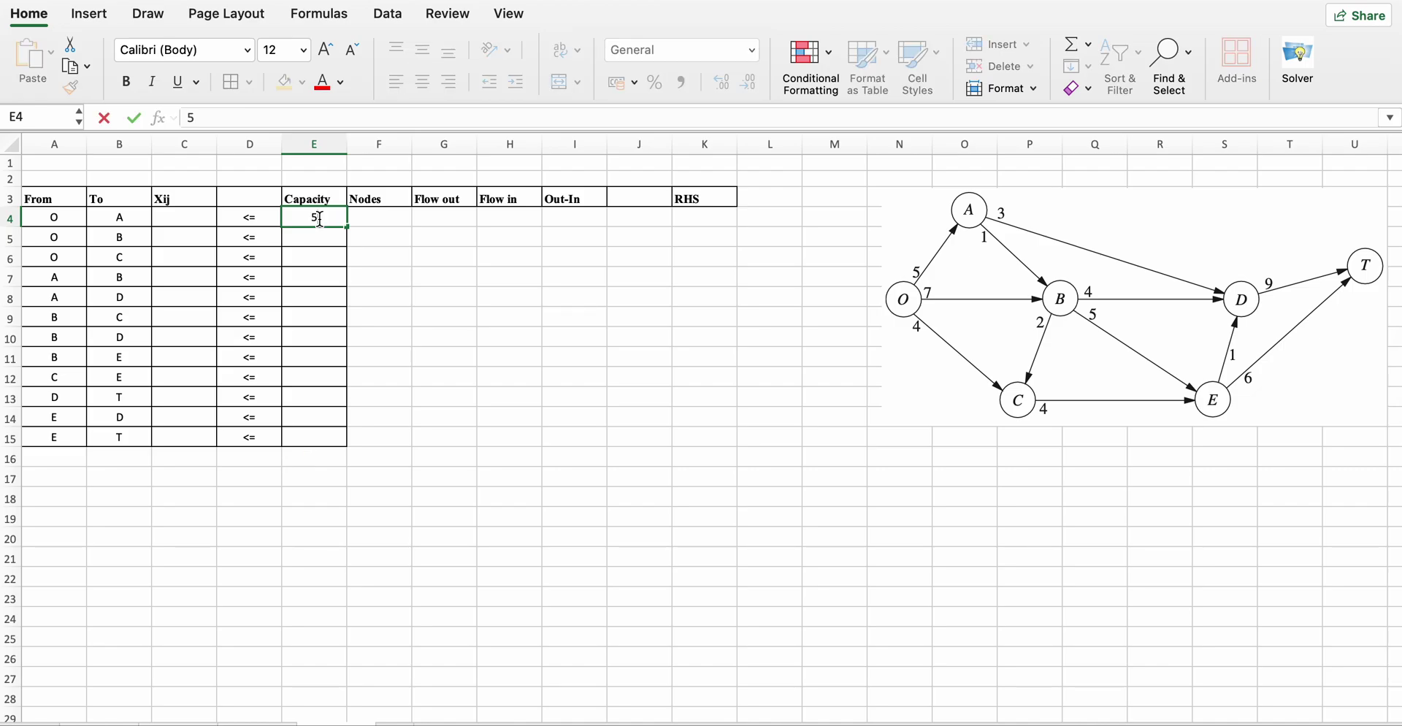
pyautogui.press('Return')
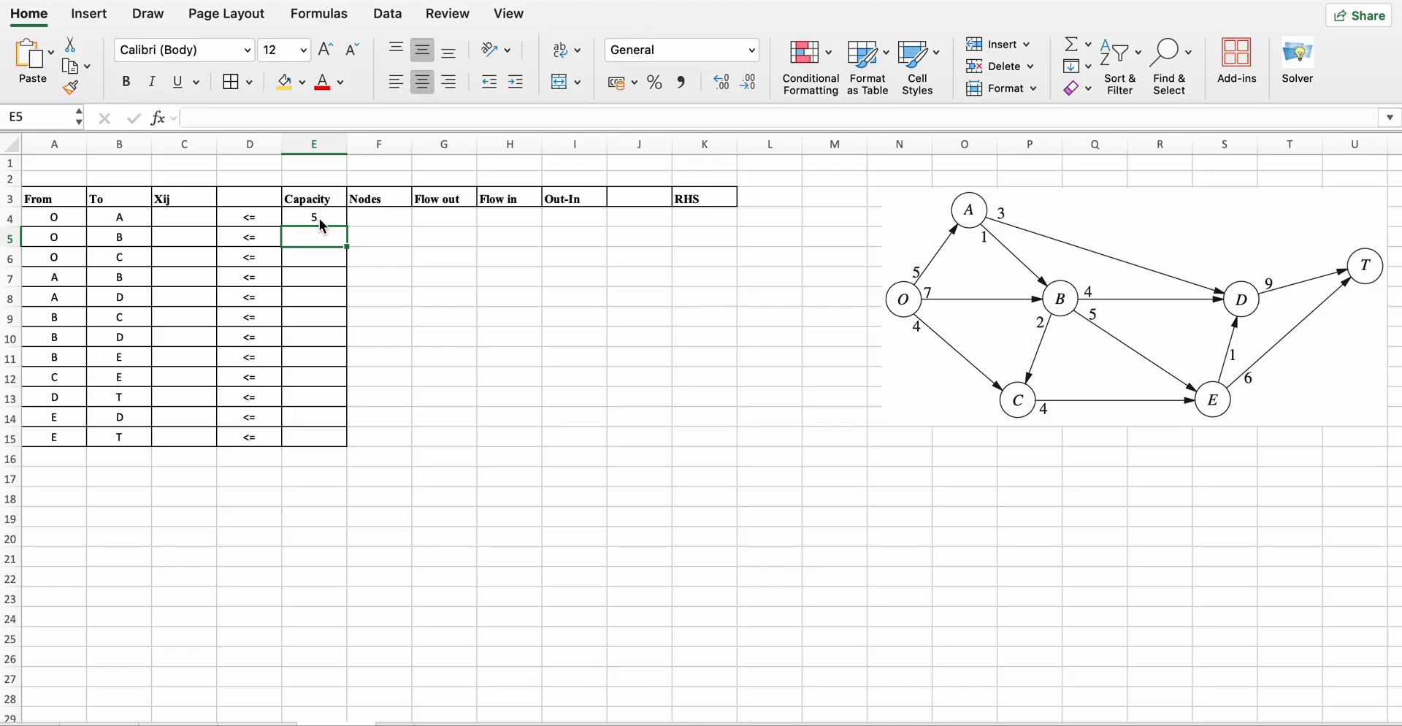
pyautogui.write('7')
pyautogui.press('Return')
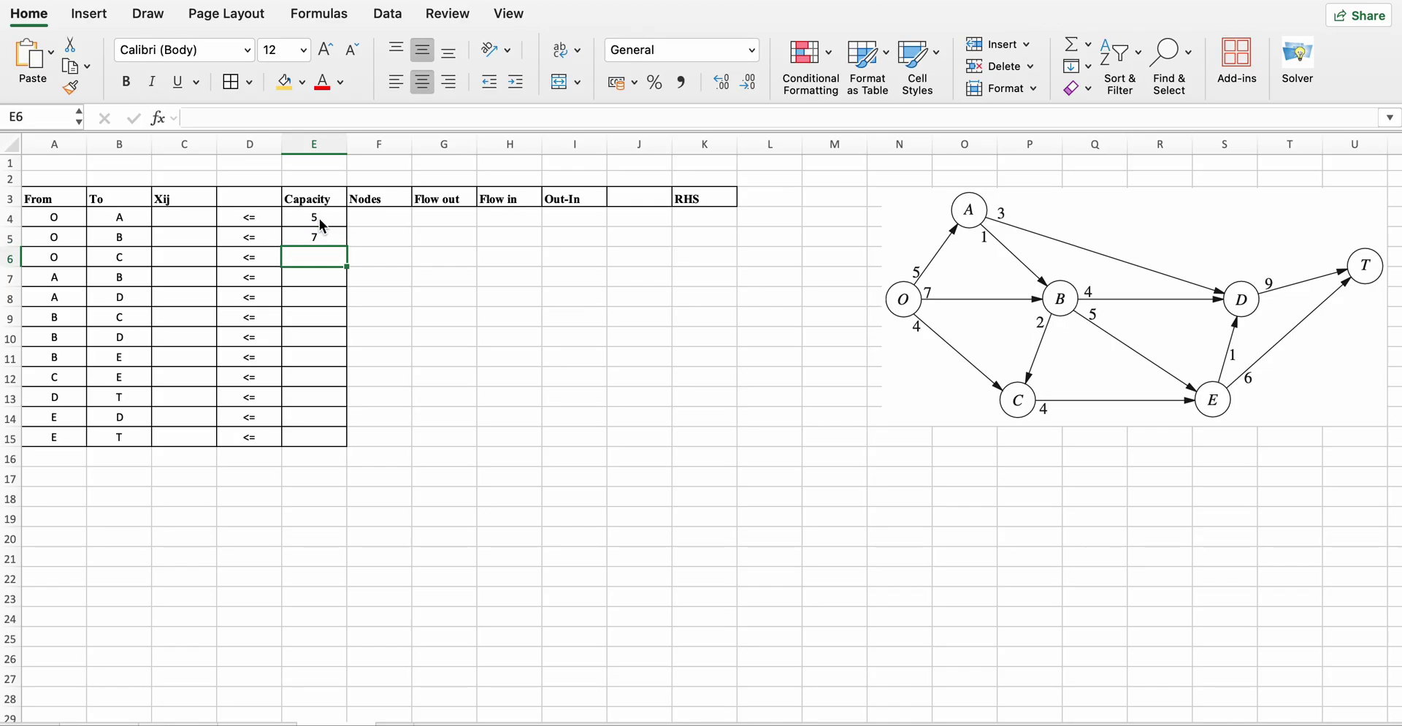
pyautogui.write('4')
pyautogui.press('Return')
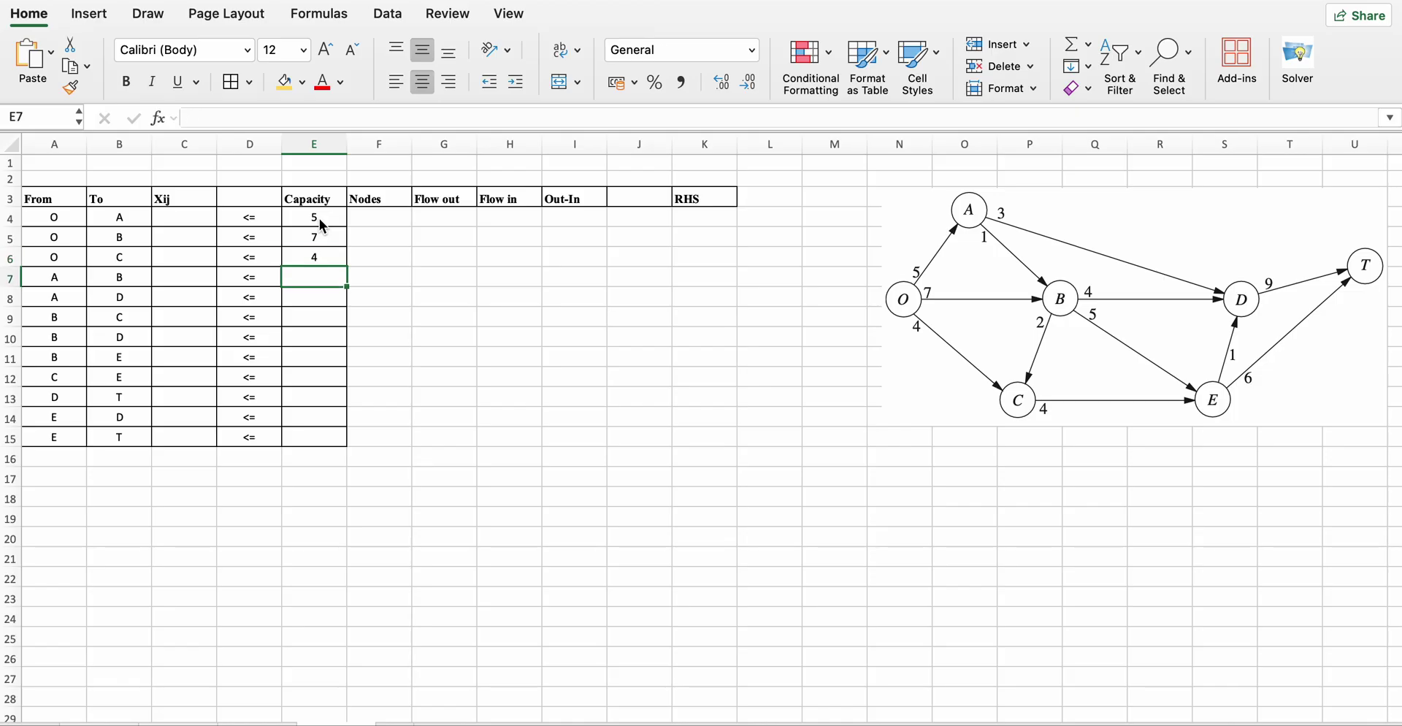
pyautogui.write('1')
pyautogui.press('Return')
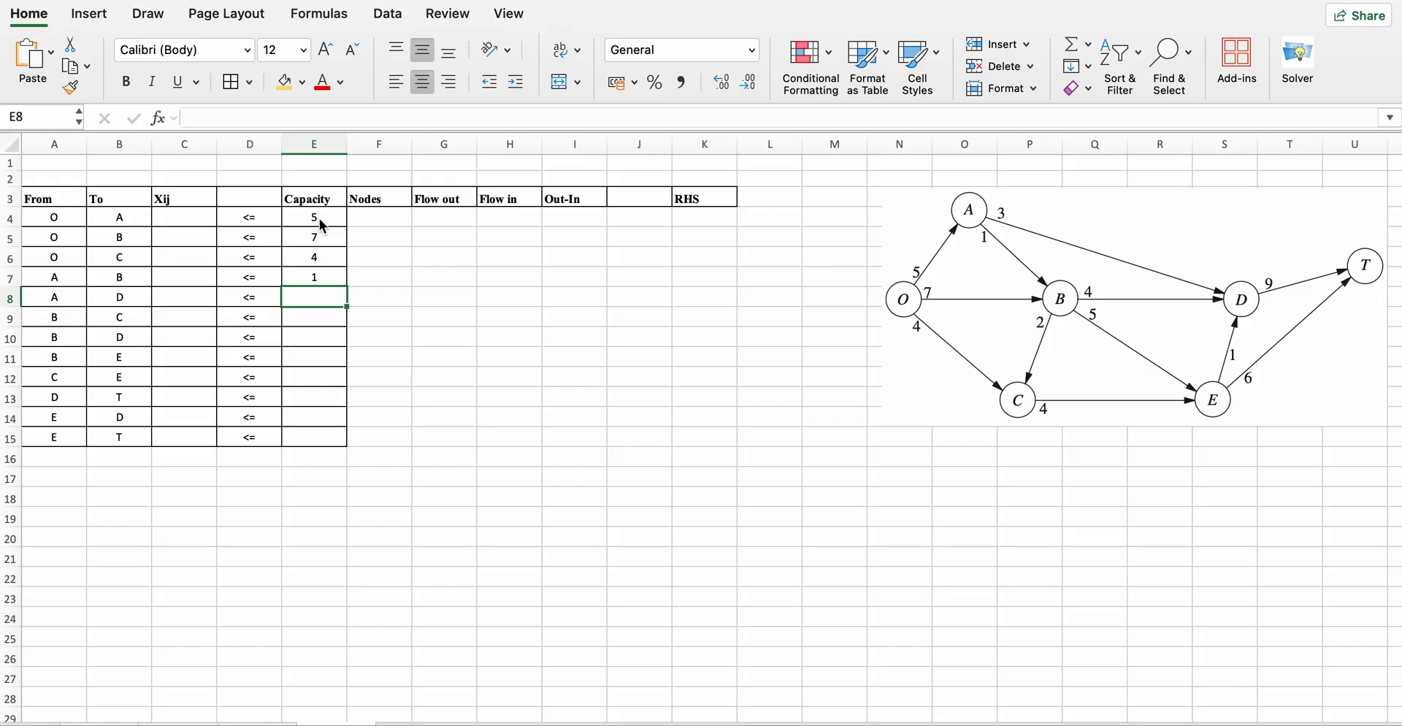
pyautogui.write('3')
pyautogui.press('Return')
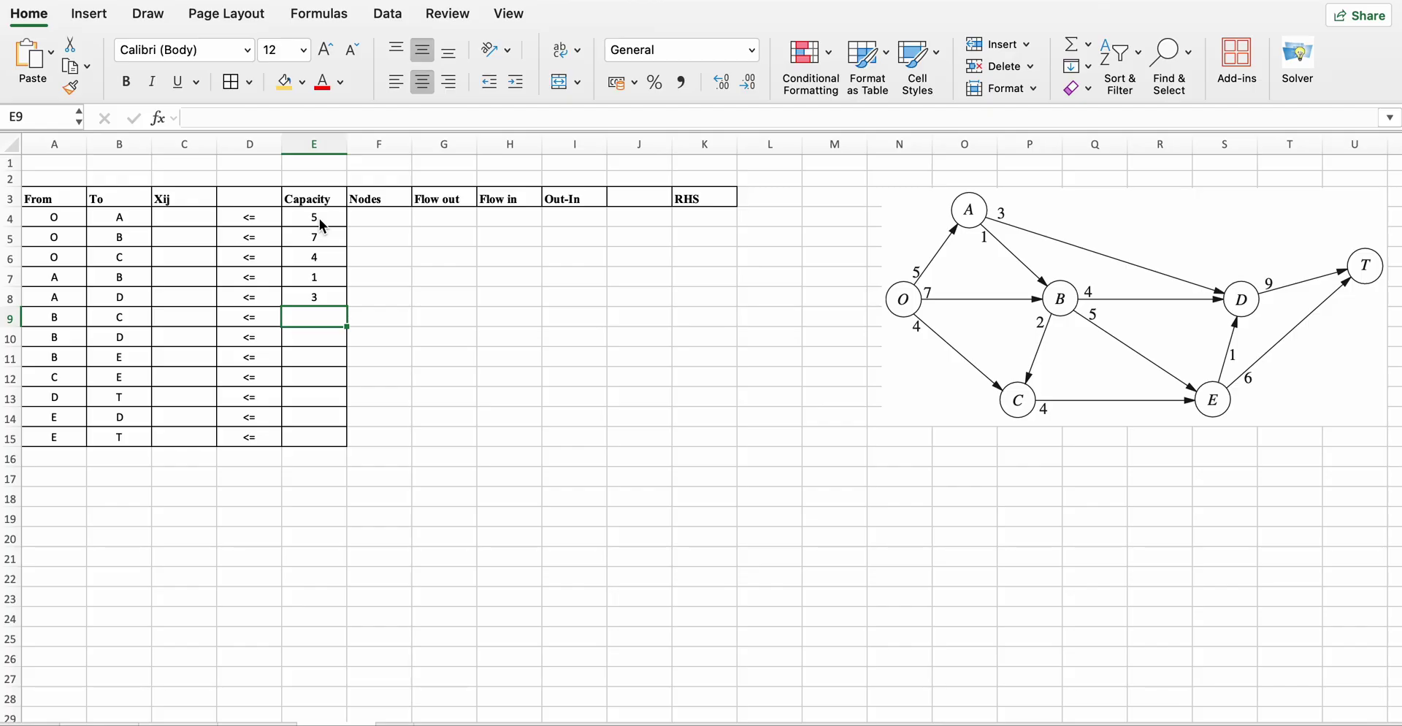
pyautogui.write('2')
pyautogui.press('Return')
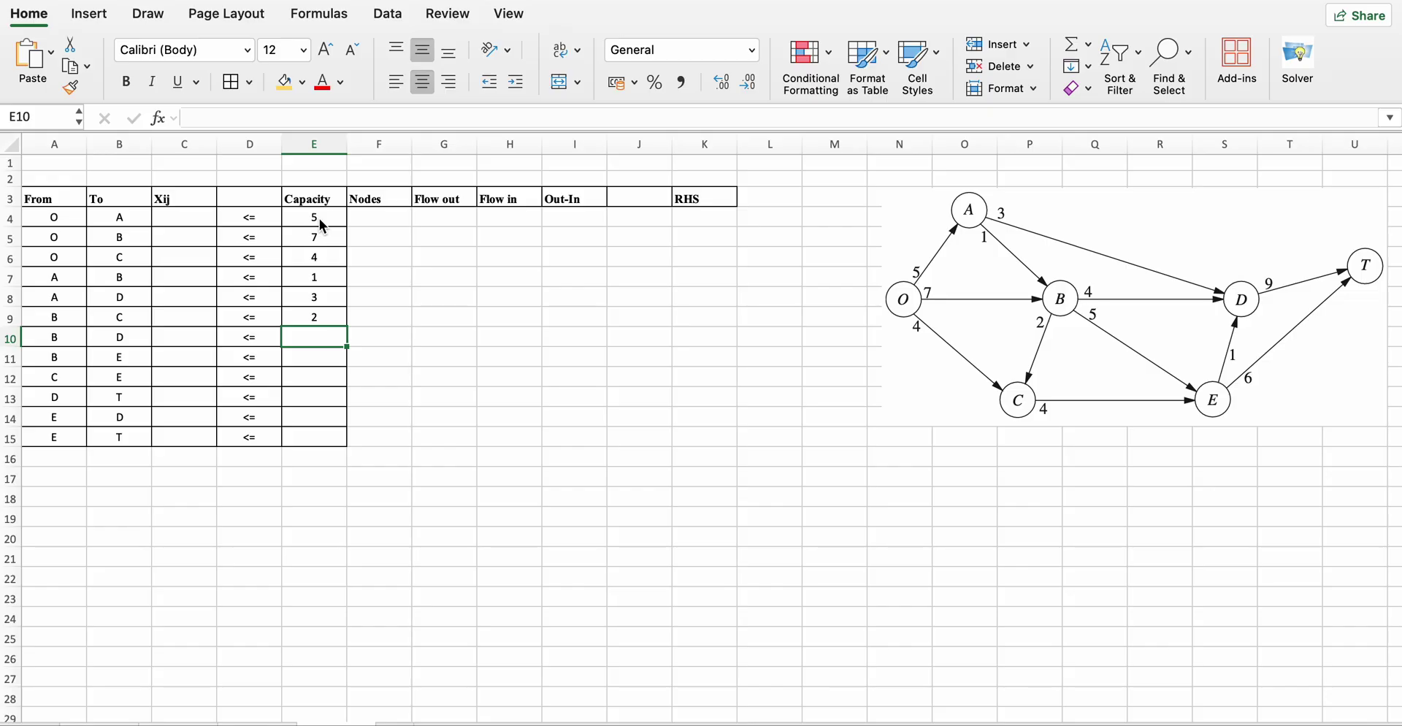
# Enter capacities 4, 5, 4, 9, 1 and 6 for edges B–D through E–T.
pyautogui.write('4')
pyautogui.press('Return')
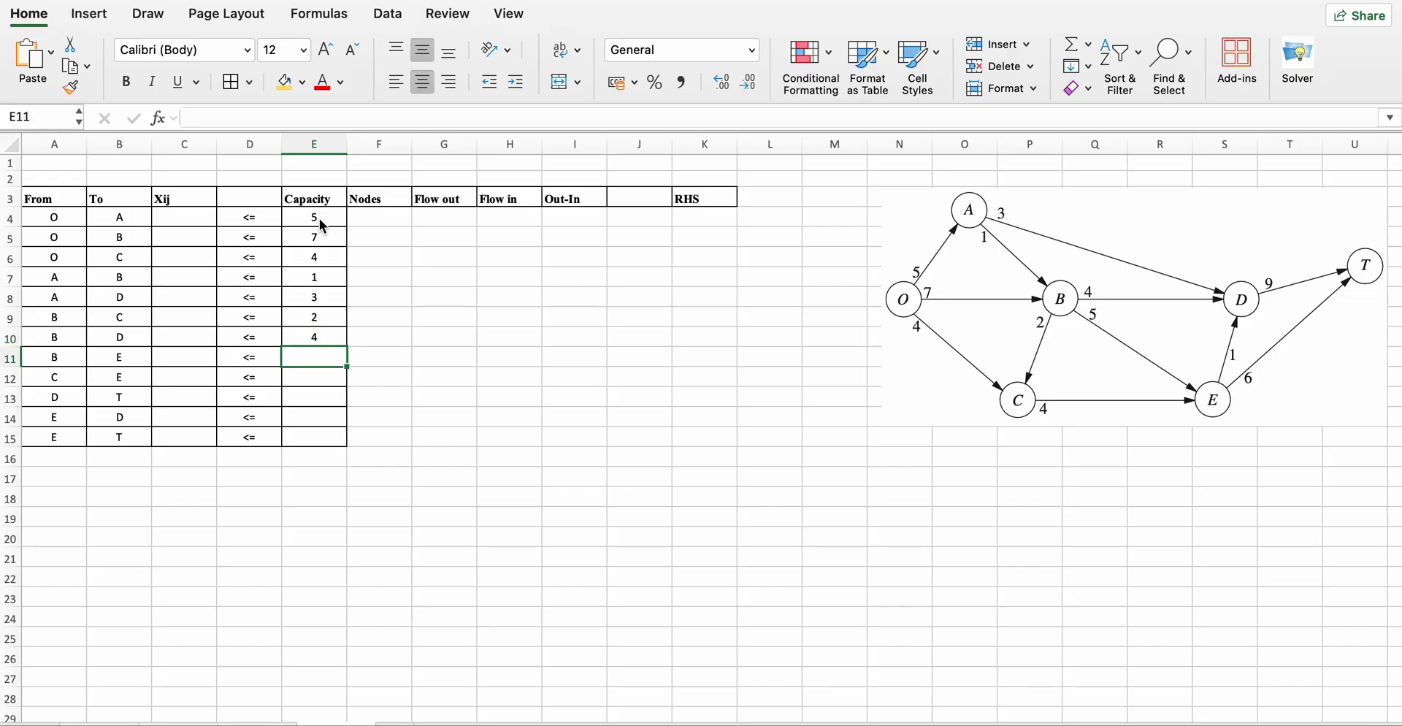
pyautogui.write('5')
pyautogui.press('Return')
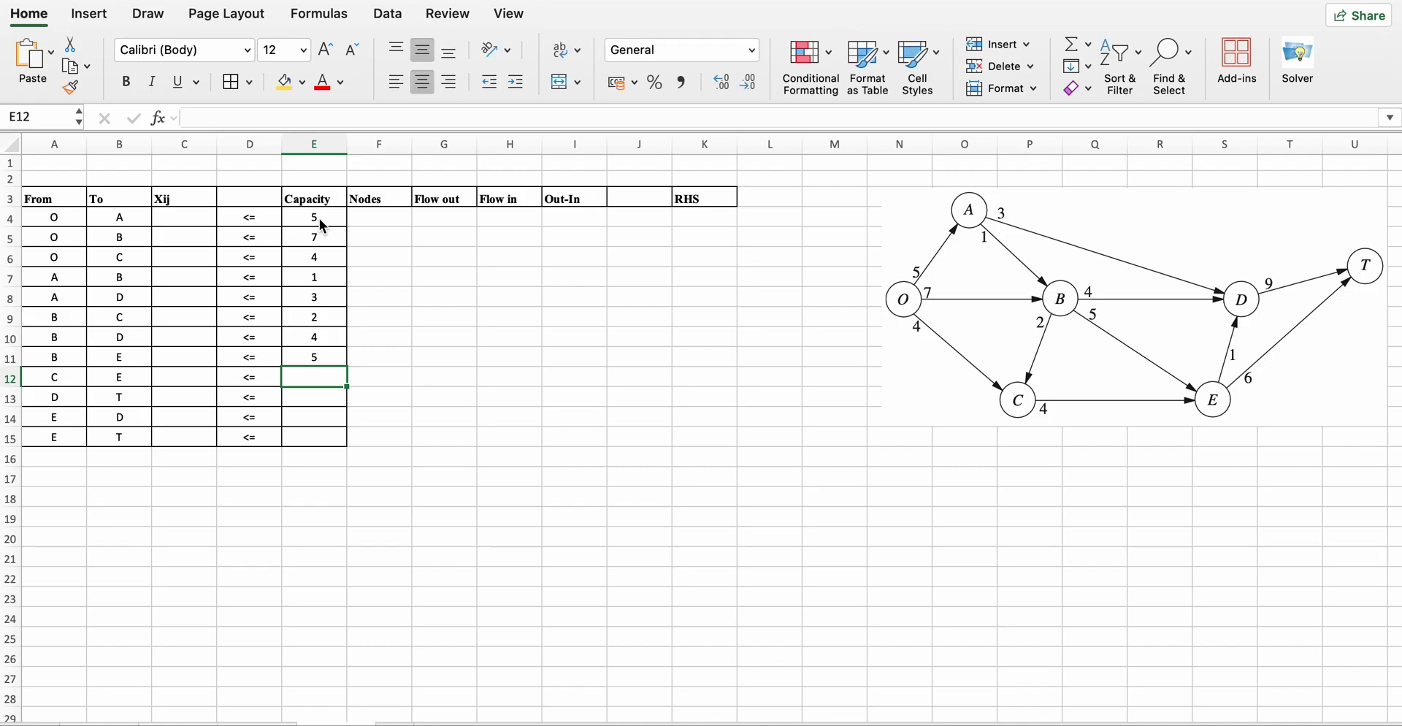
pyautogui.write('4')
pyautogui.press('Return')
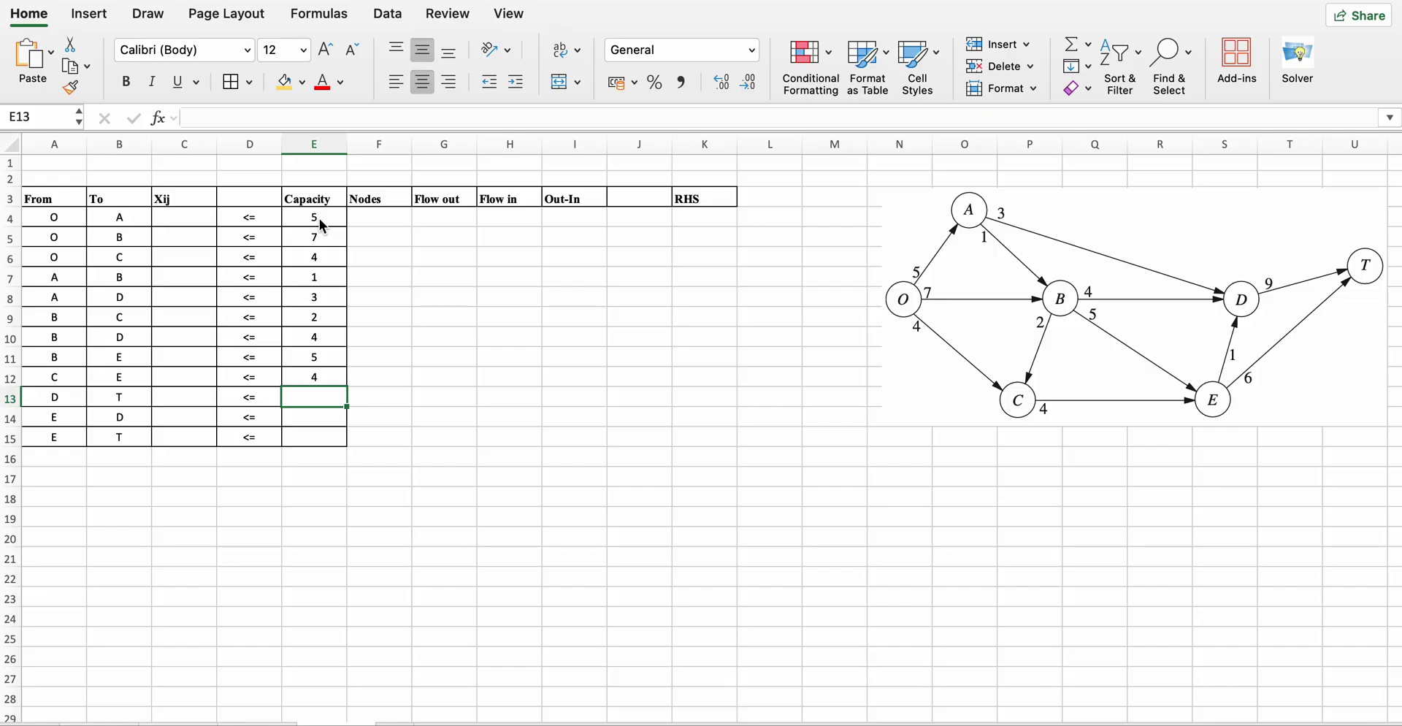
pyautogui.write('9')
pyautogui.press('Return')
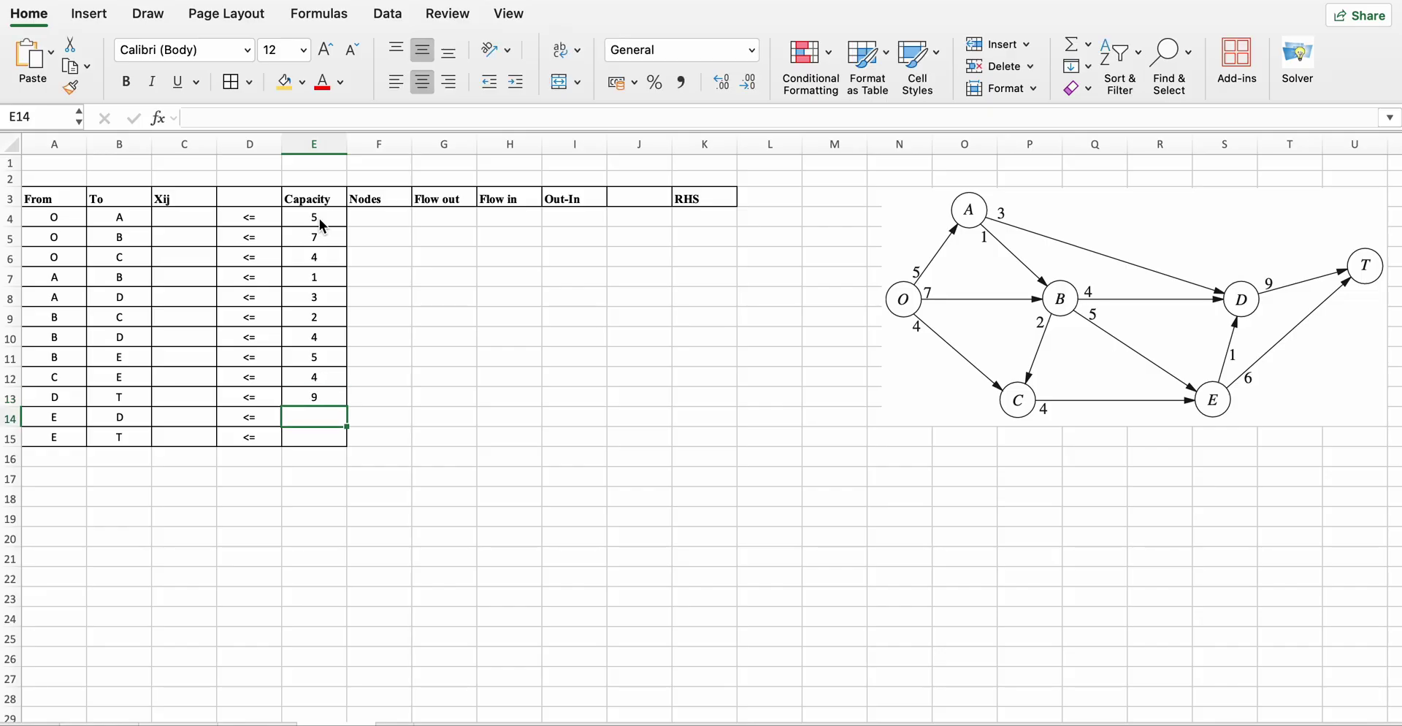
pyautogui.write('1')
pyautogui.press('Return')
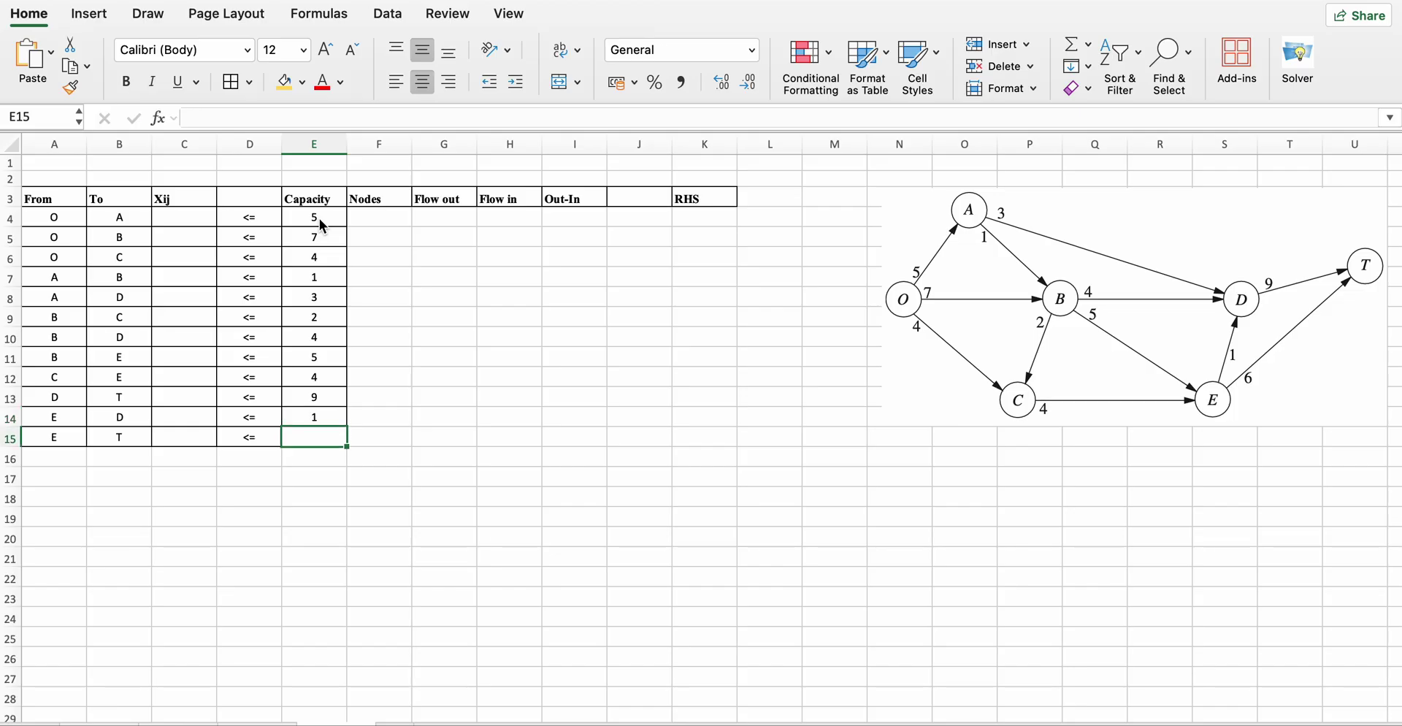
pyautogui.write('6')
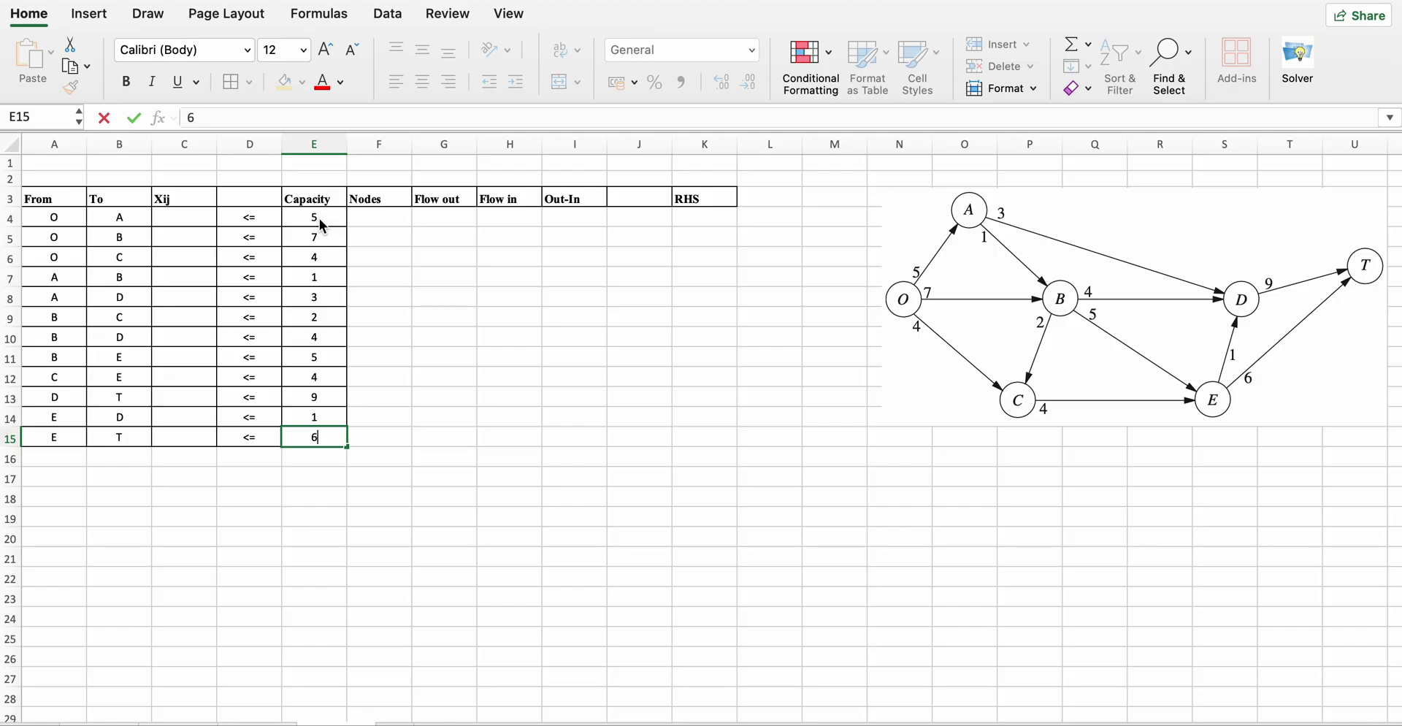
# Insert a blank column before the Flow out column.
pyautogui.click(372, 211)
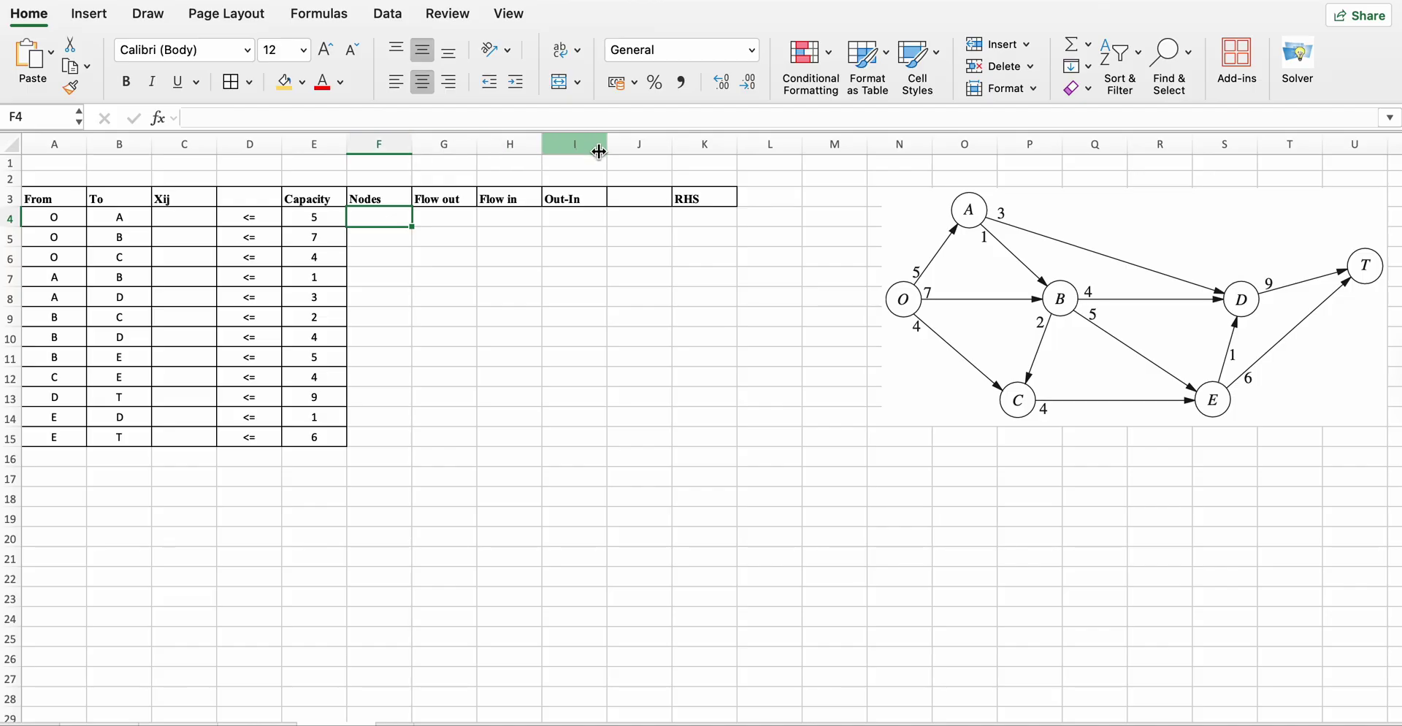
pyautogui.rightClick(389, 145)
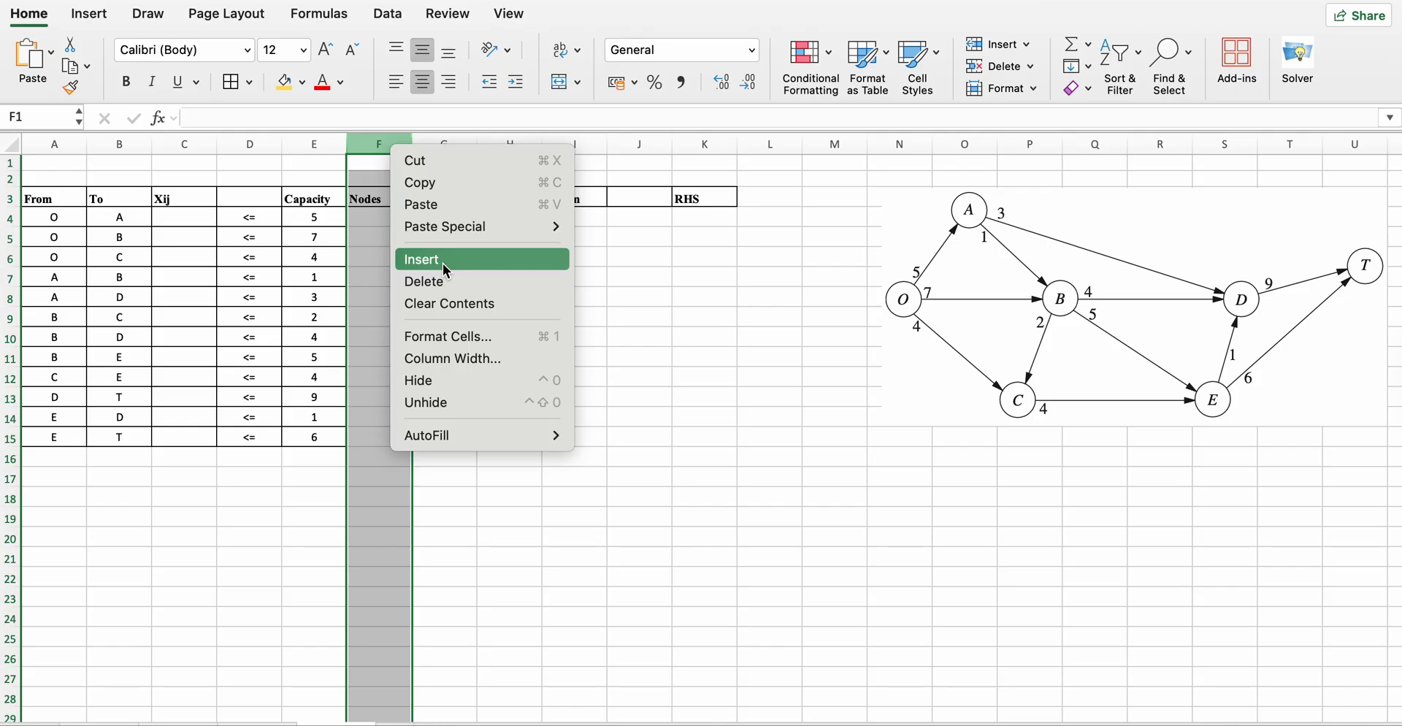
pyautogui.click(632, 245)
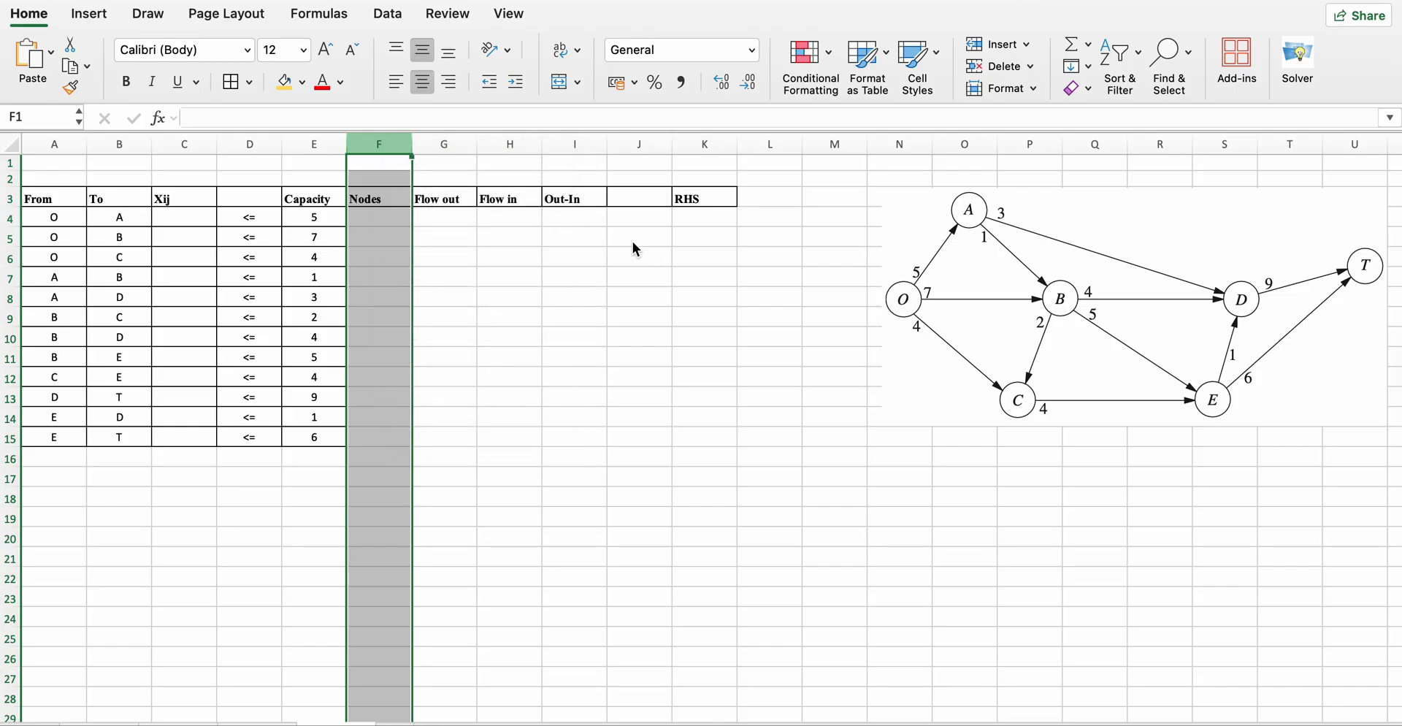
pyautogui.rightClick(451, 142)
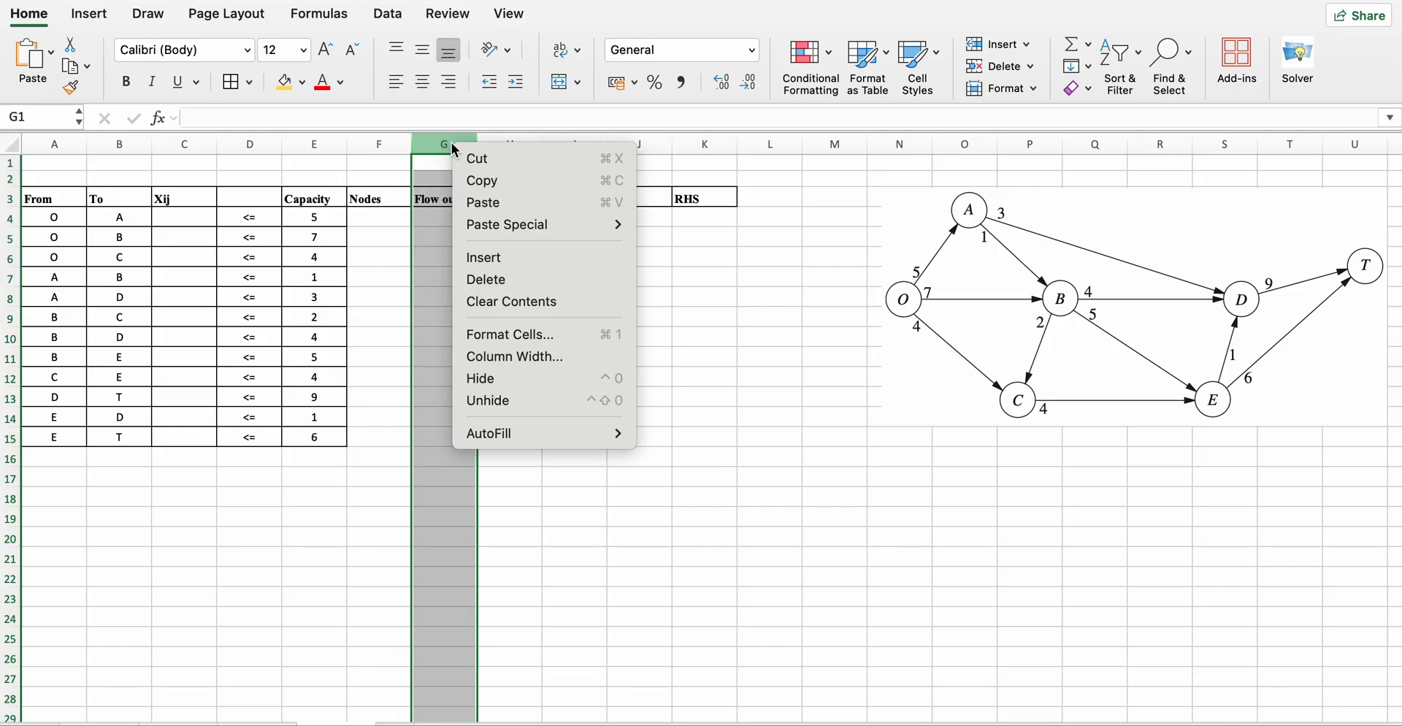
pyautogui.click(494, 257)
# Delete the spare column M beside the network diagram.
pyautogui.click(641, 276)
pyautogui.rightClick(835, 144)
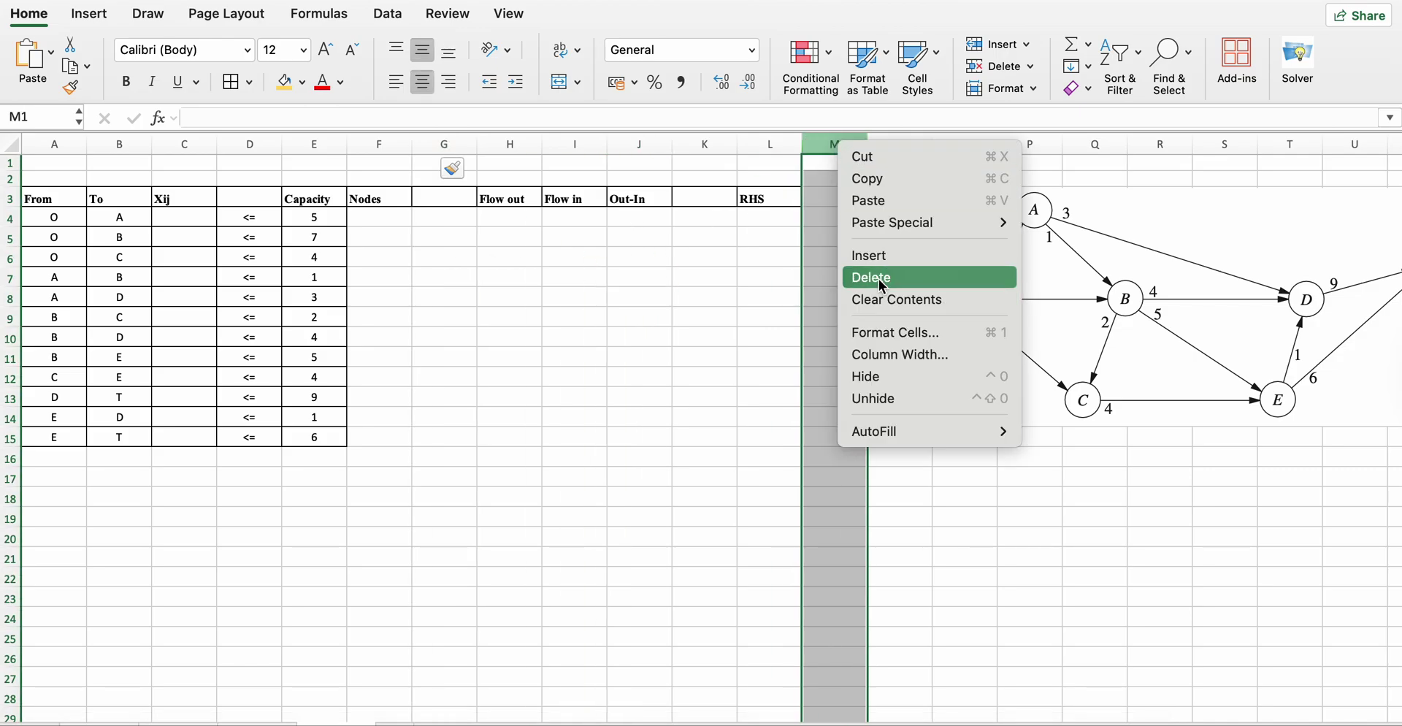
pyautogui.click(879, 279)
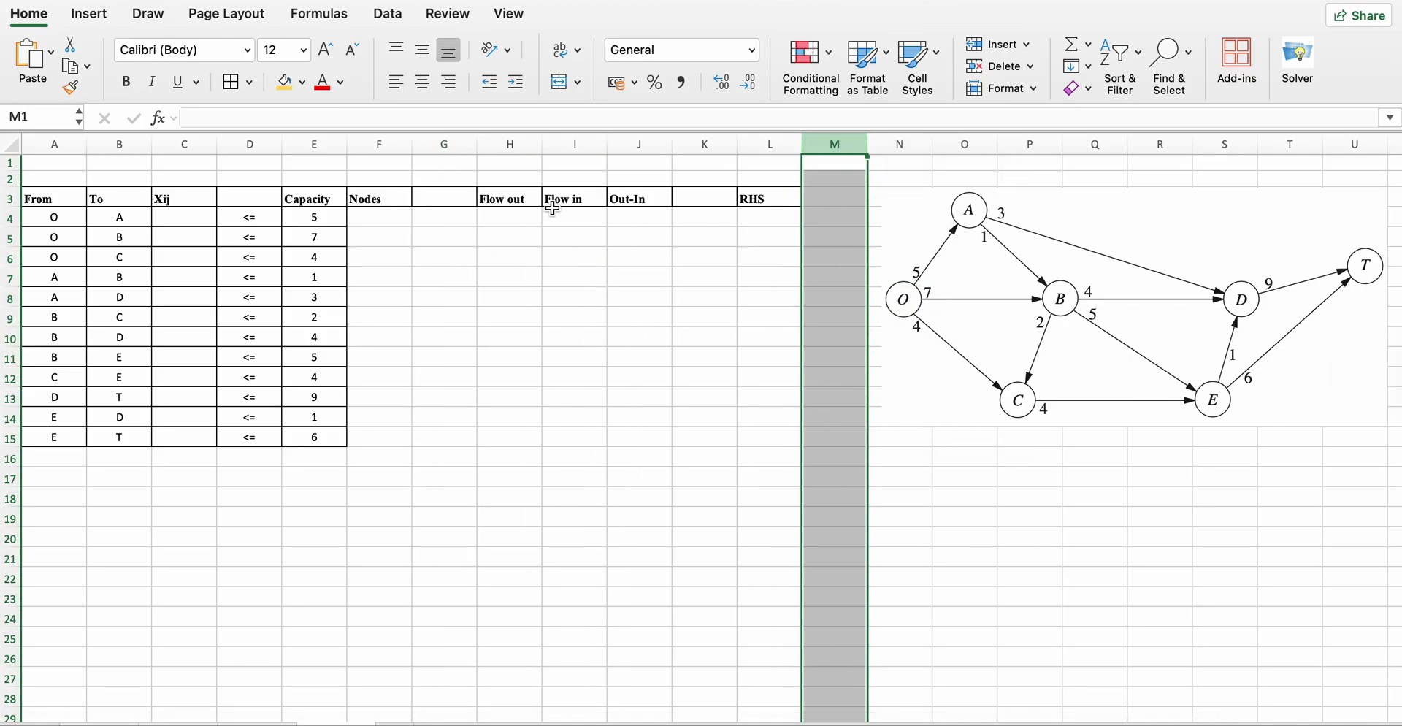
# Enter the node names O, A, B, C, D, E and T down F4:F10.
pyautogui.click(392, 218)
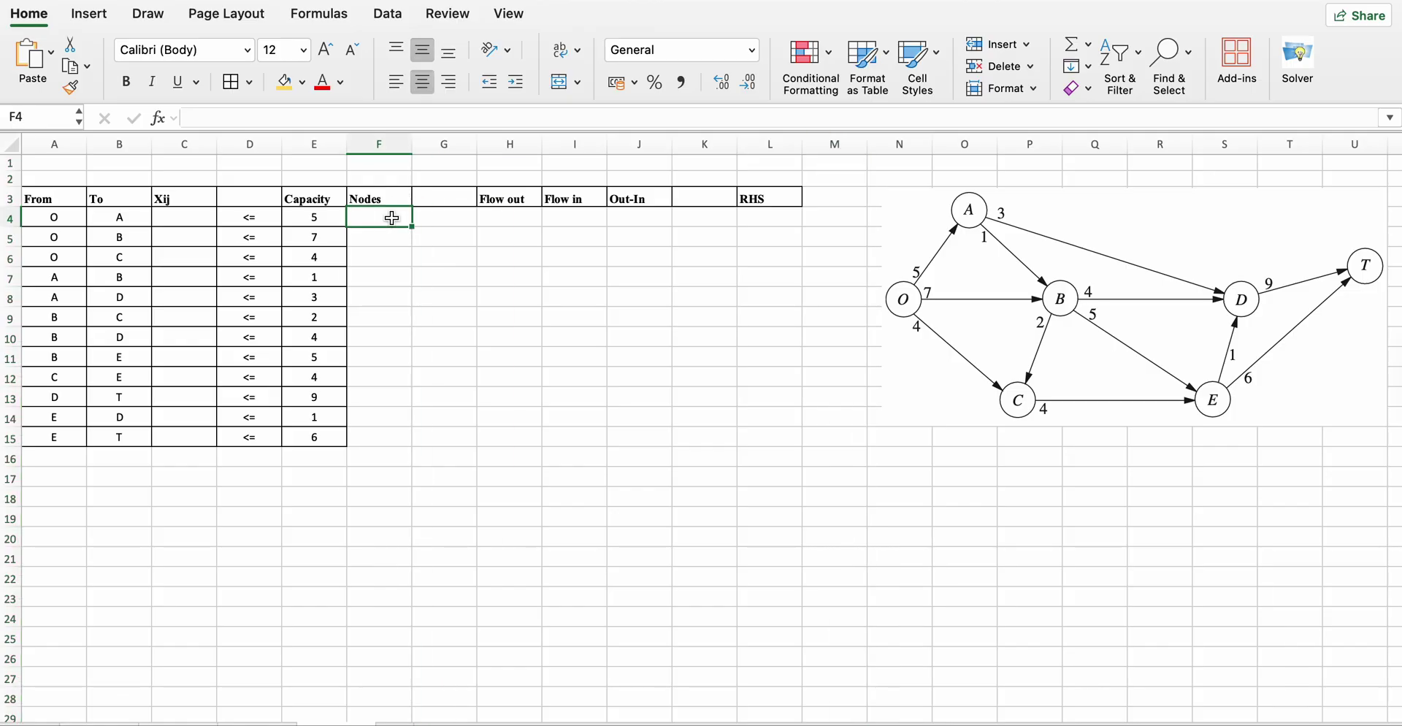
pyautogui.write('O')
pyautogui.press('Return')
pyautogui.write('A')
pyautogui.press('Return')
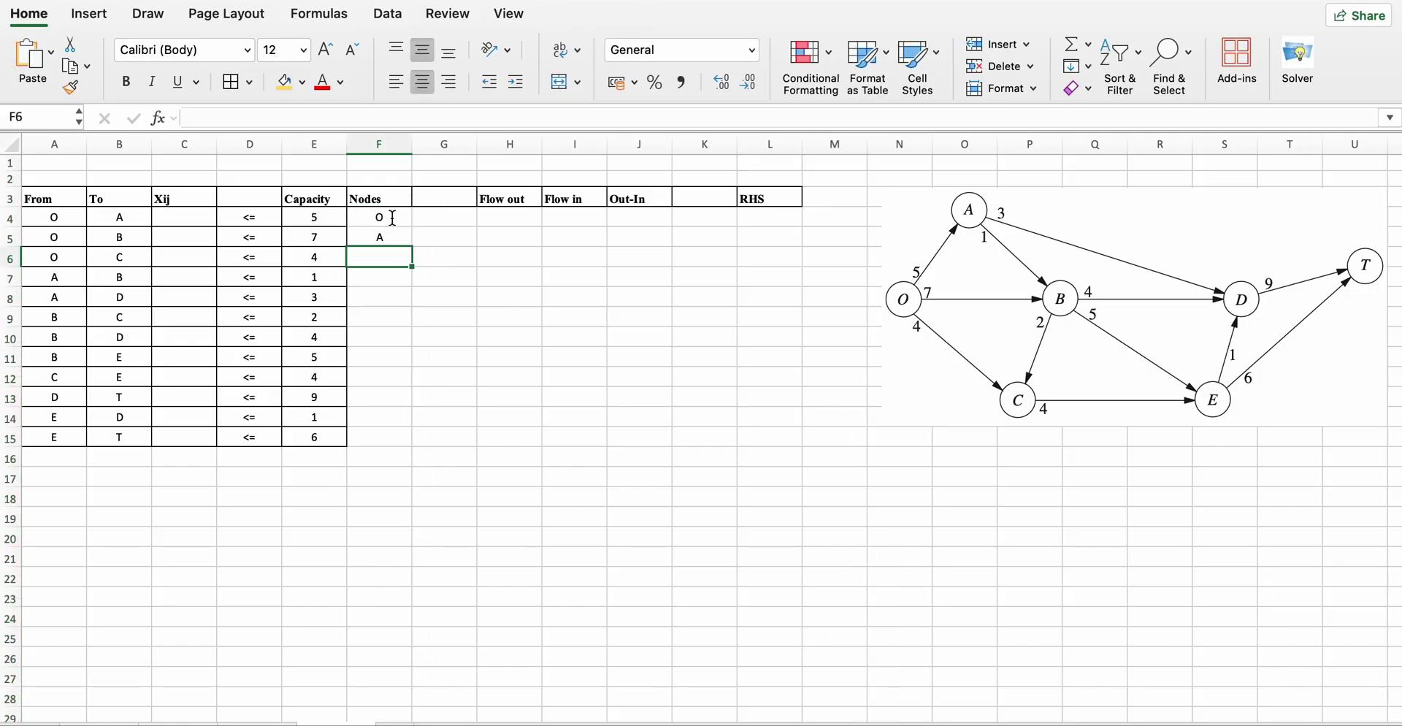
pyautogui.write('B')
pyautogui.press('Return')
pyautogui.write('C')
pyautogui.press('Return')
pyautogui.write('D')
pyautogui.press('Return')
pyautogui.write('E')
pyautogui.press('Return')
pyautogui.write('T')
pyautogui.click(393, 218)
# Apply All Borders to the node table F4:L10.
pyautogui.moveTo(374, 219); pyautogui.dragTo(782, 346)
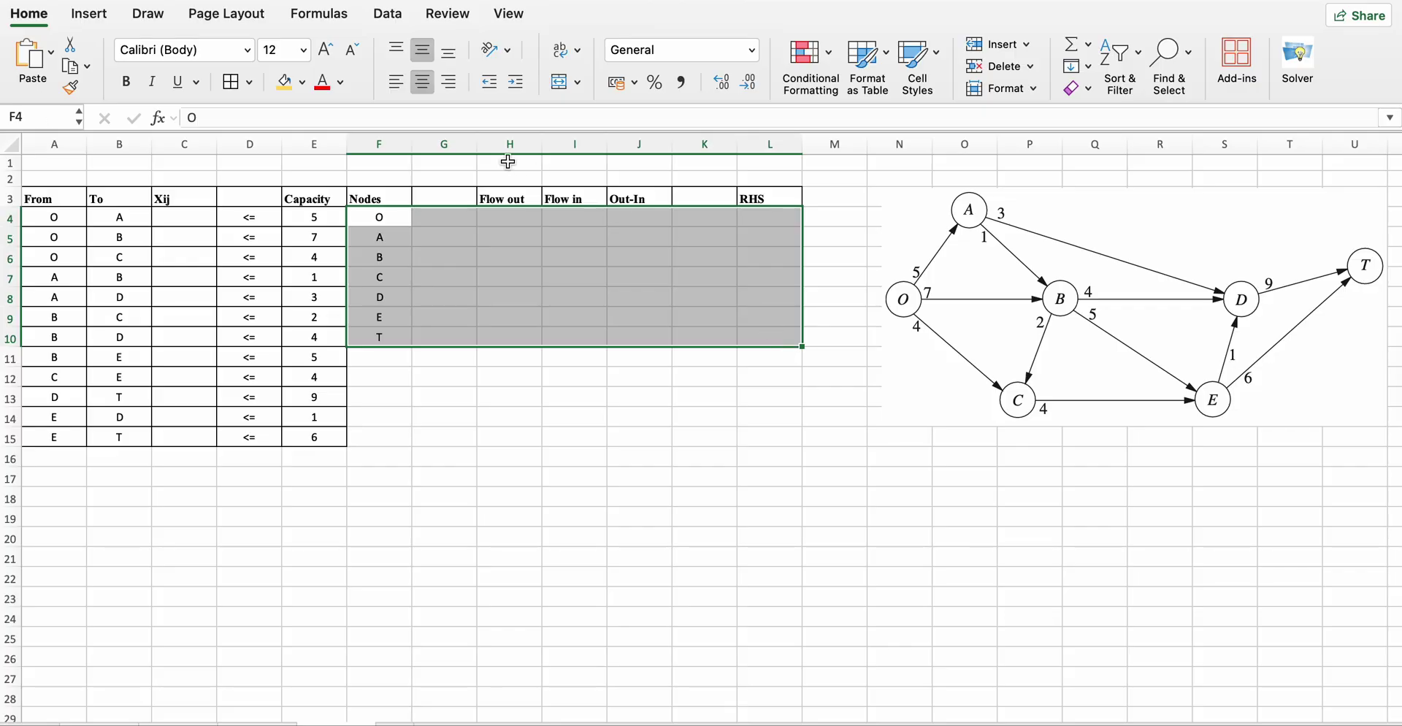
pyautogui.click(232, 82)
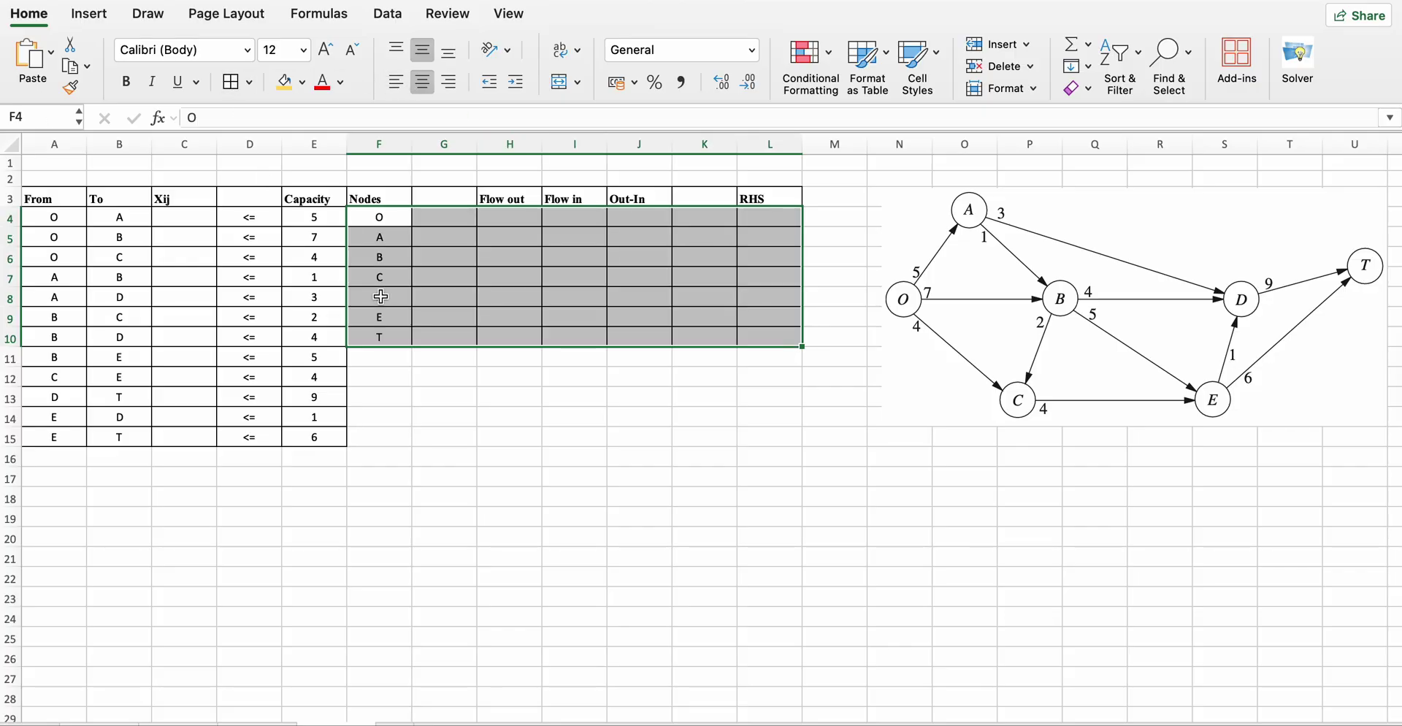
pyautogui.click(522, 217)
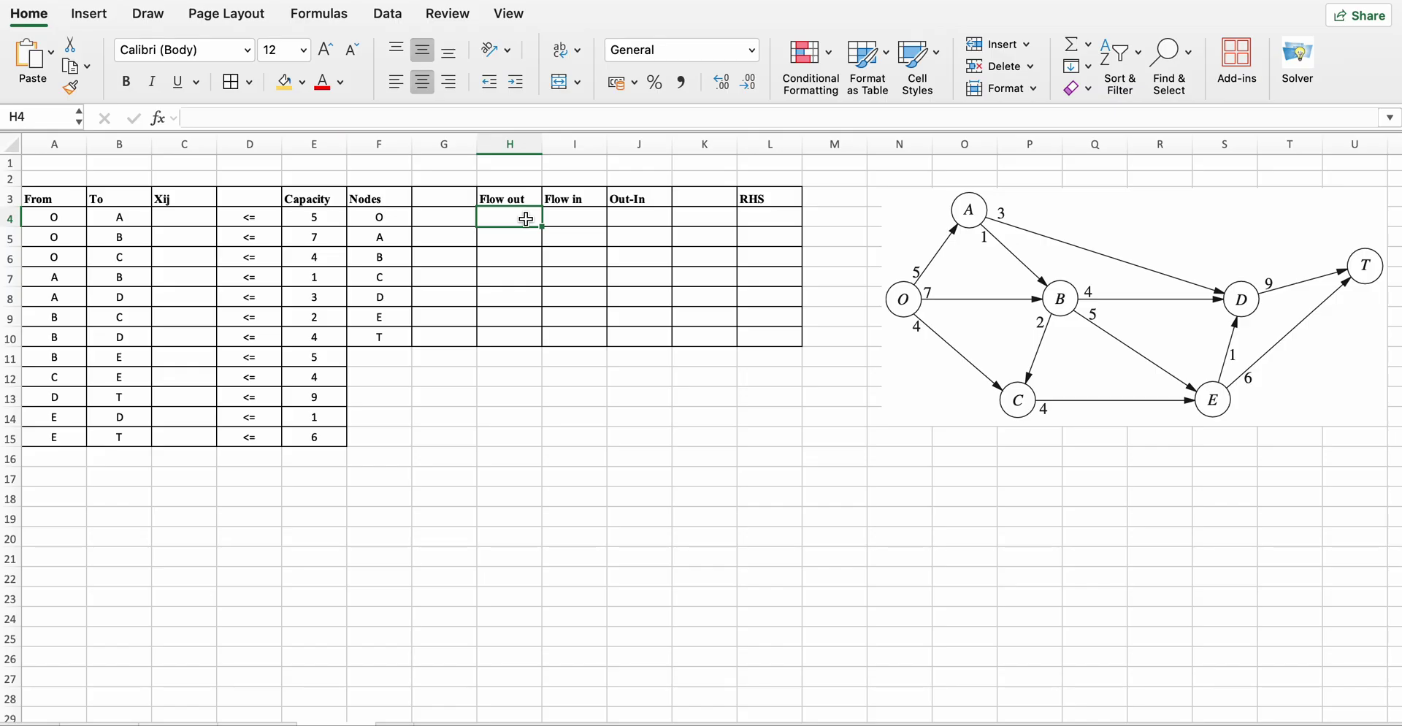
# Write =SUMIF(A4:A15,F4,C4:C15) in H4 for node O's Flow out.
pyautogui.write('=sumif')
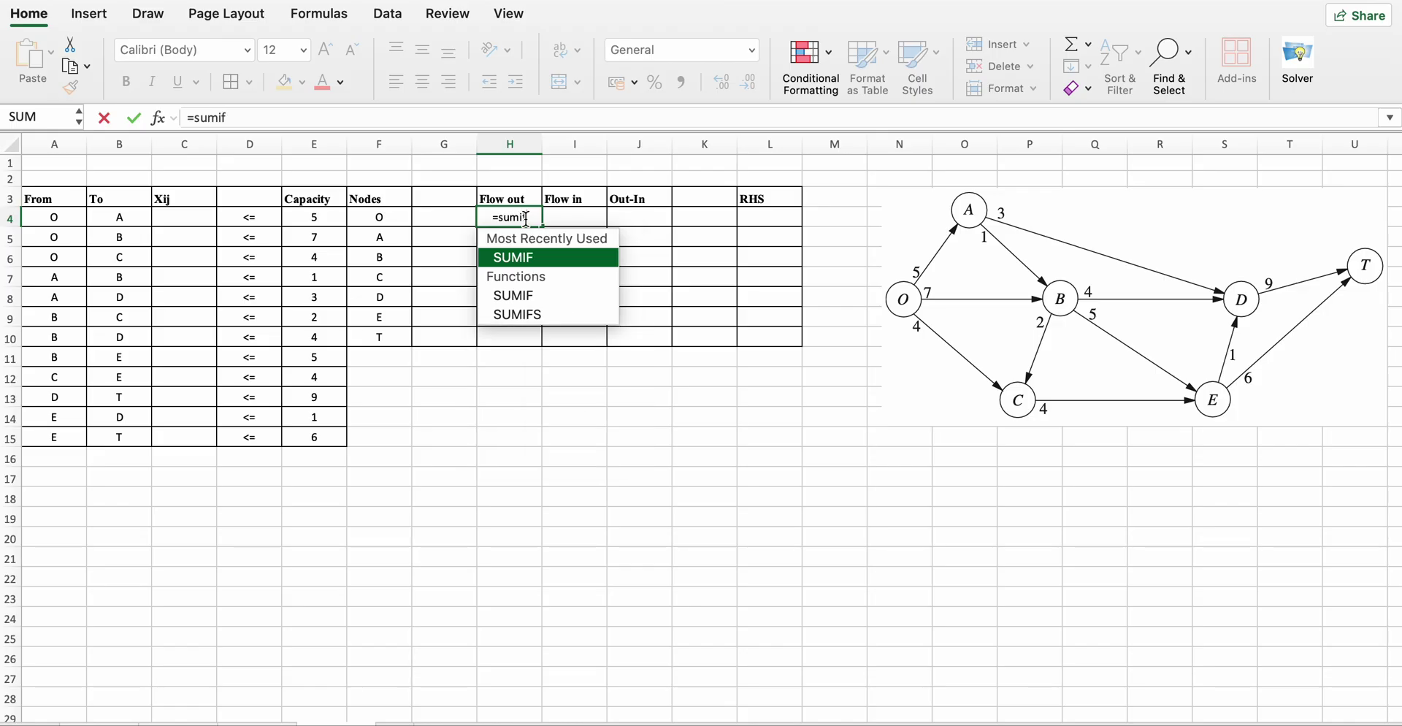
pyautogui.write('(')
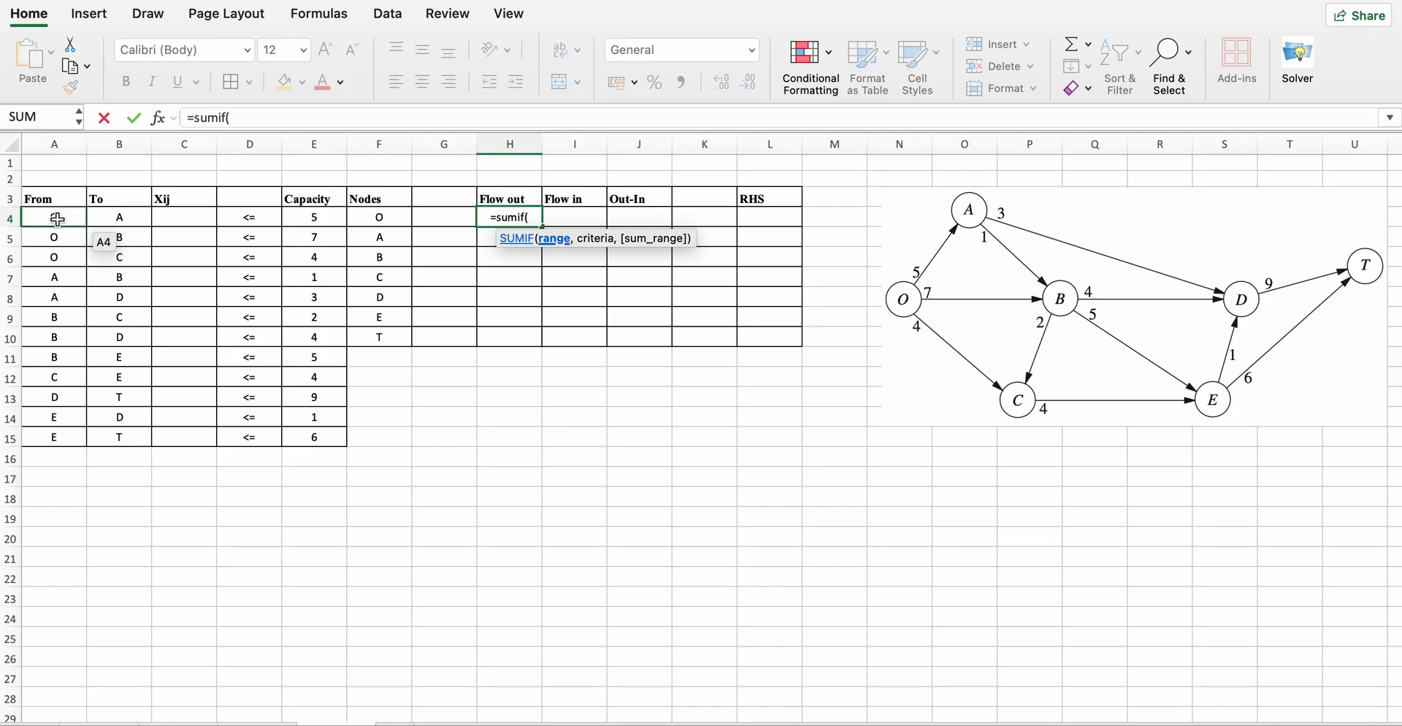
pyautogui.moveTo(57, 218); pyautogui.dragTo(56, 437)
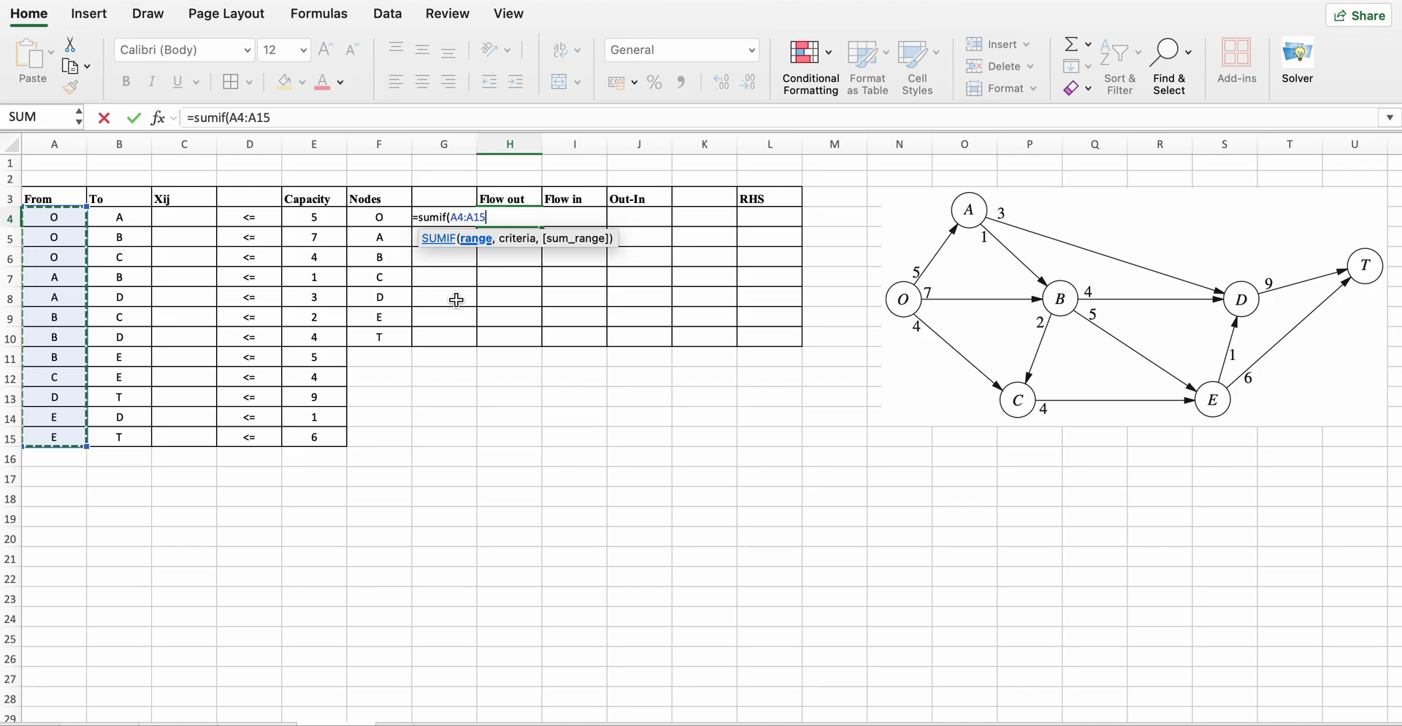
pyautogui.press('super+space')
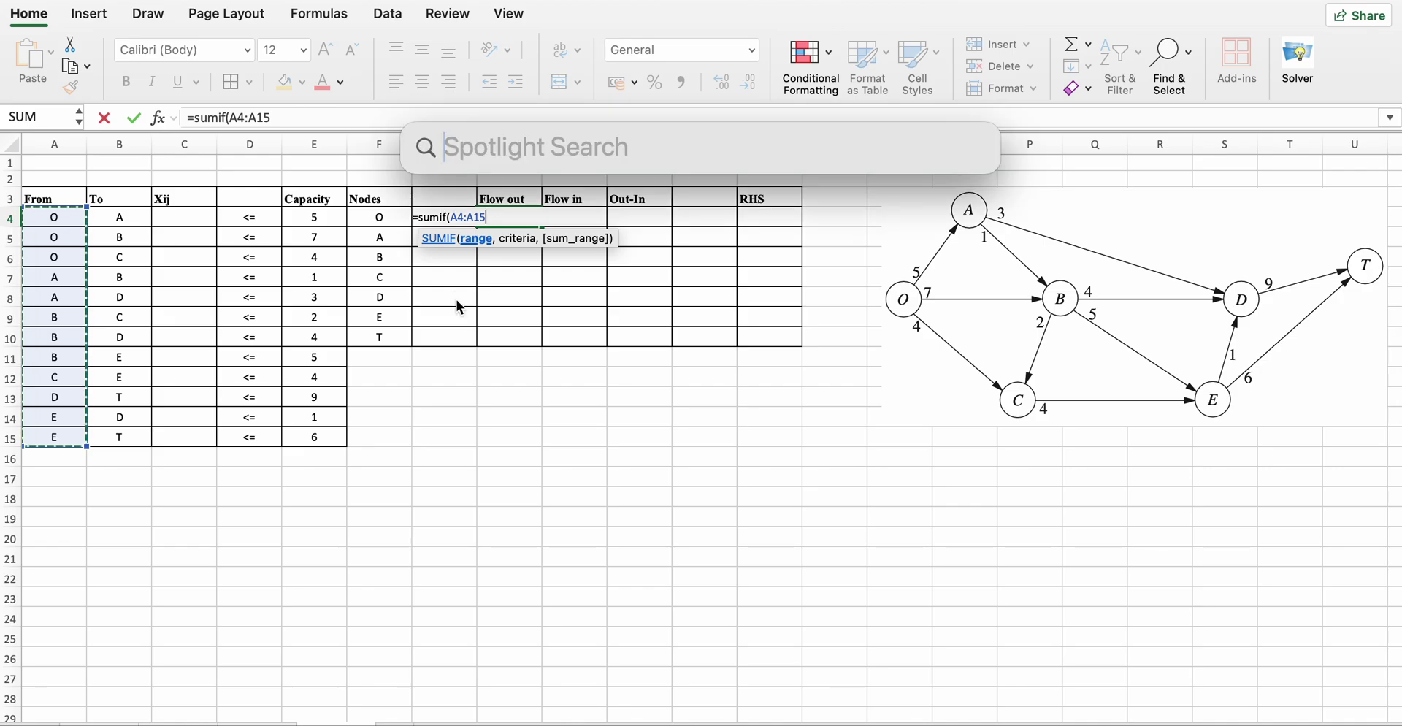
pyautogui.press('Escape')
pyautogui.write(',')
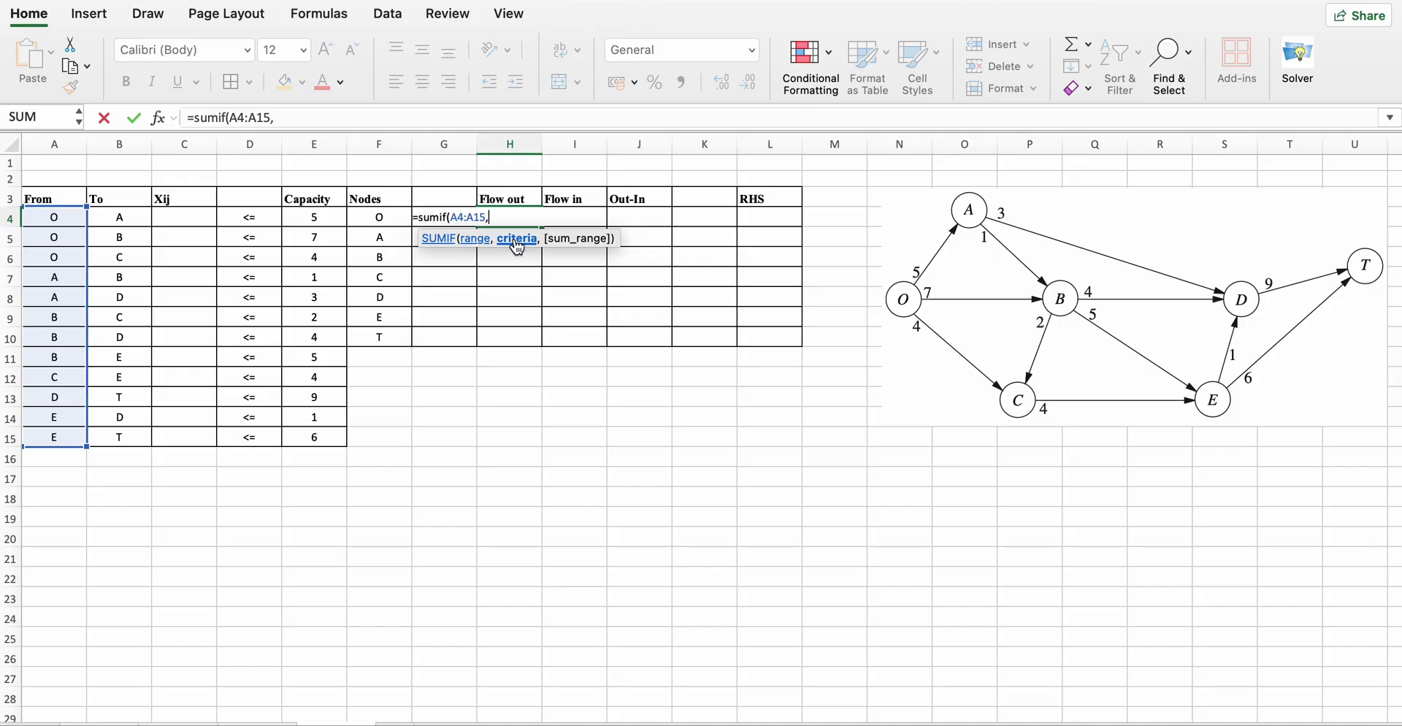
pyautogui.click(378, 217)
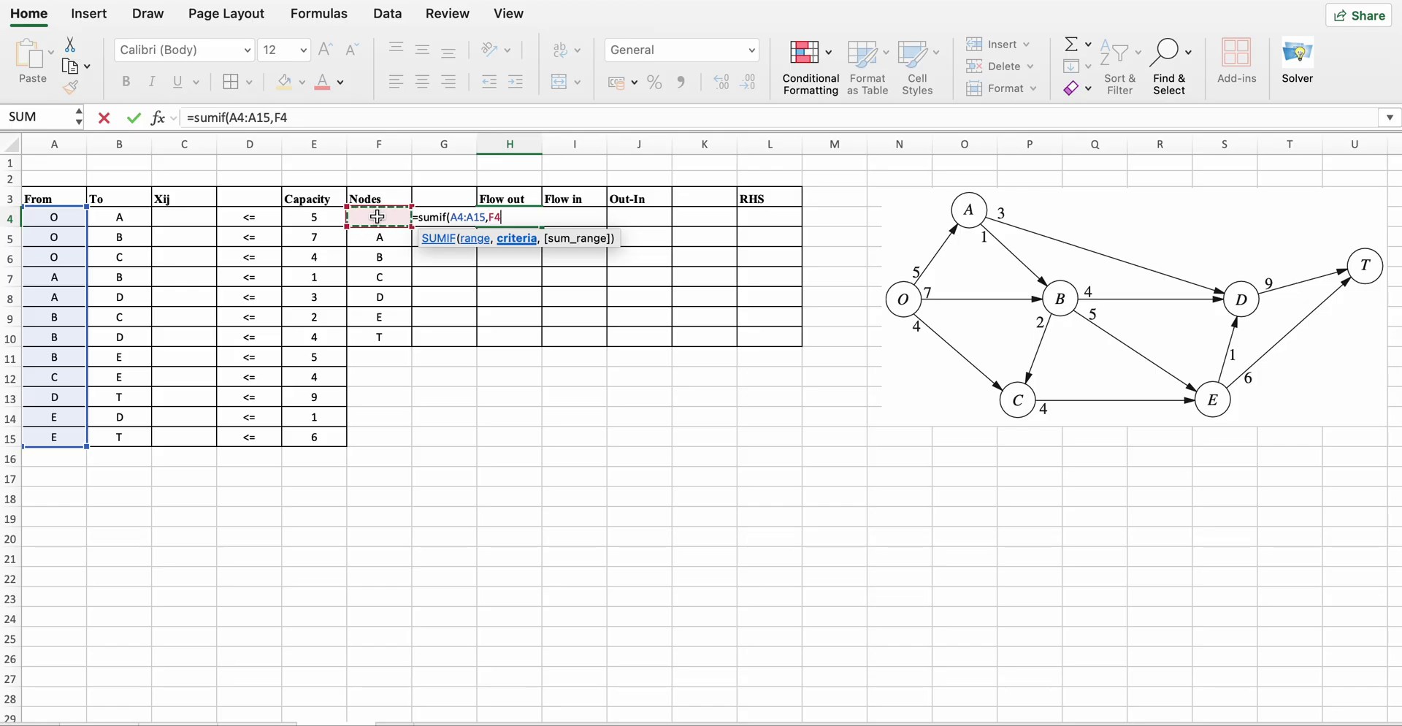
pyautogui.write(',')
pyautogui.click(188, 221)
pyautogui.moveTo(188, 220); pyautogui.dragTo(187, 433)
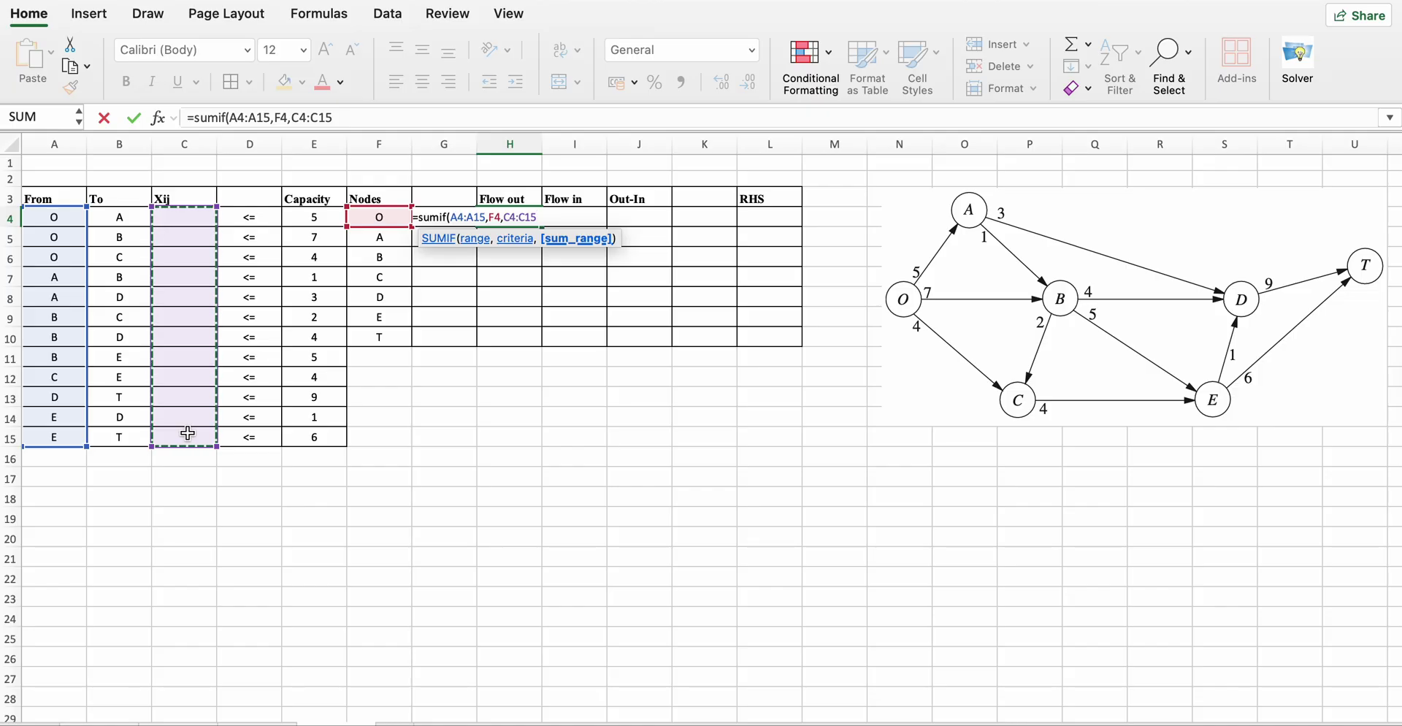
pyautogui.write(')')
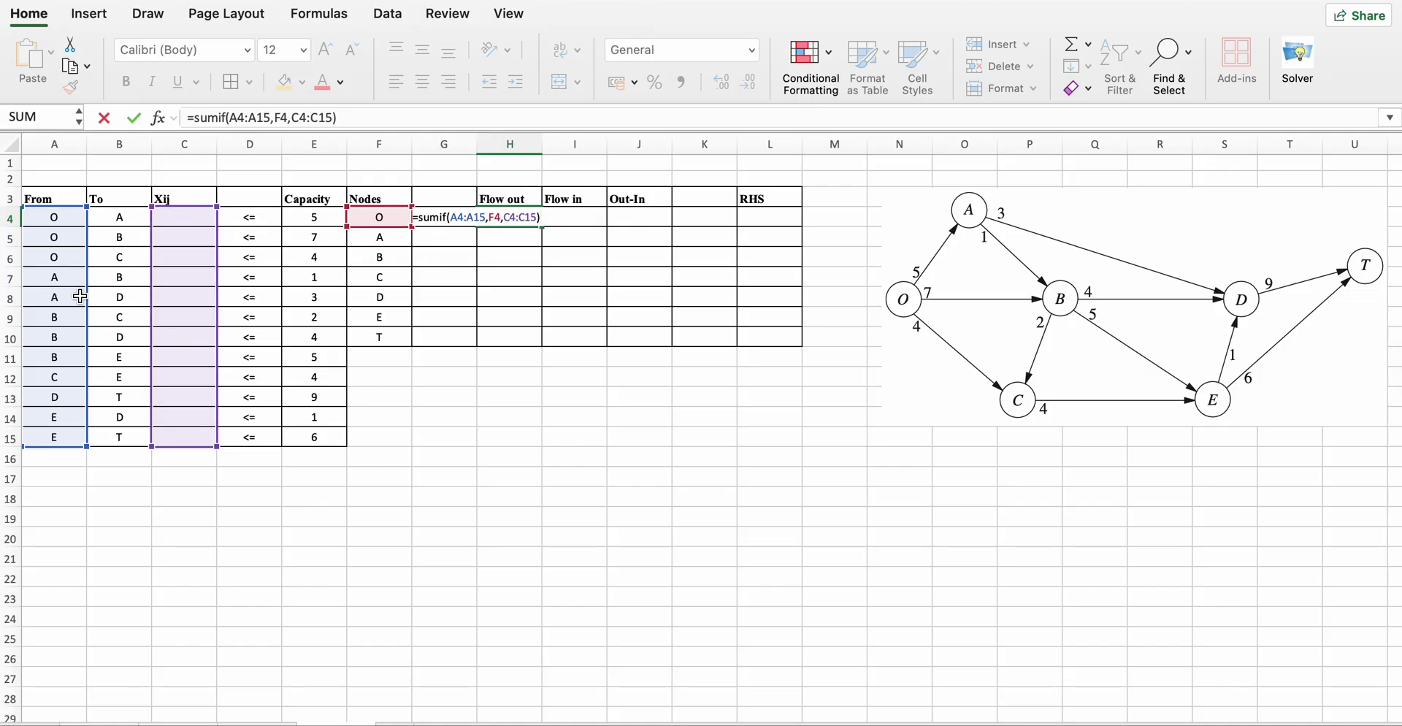
# Make the H4 ranges absolute: =SUMIF($A$4:$A$15,F4,$C$4:$C$15).
pyautogui.click(232, 117)
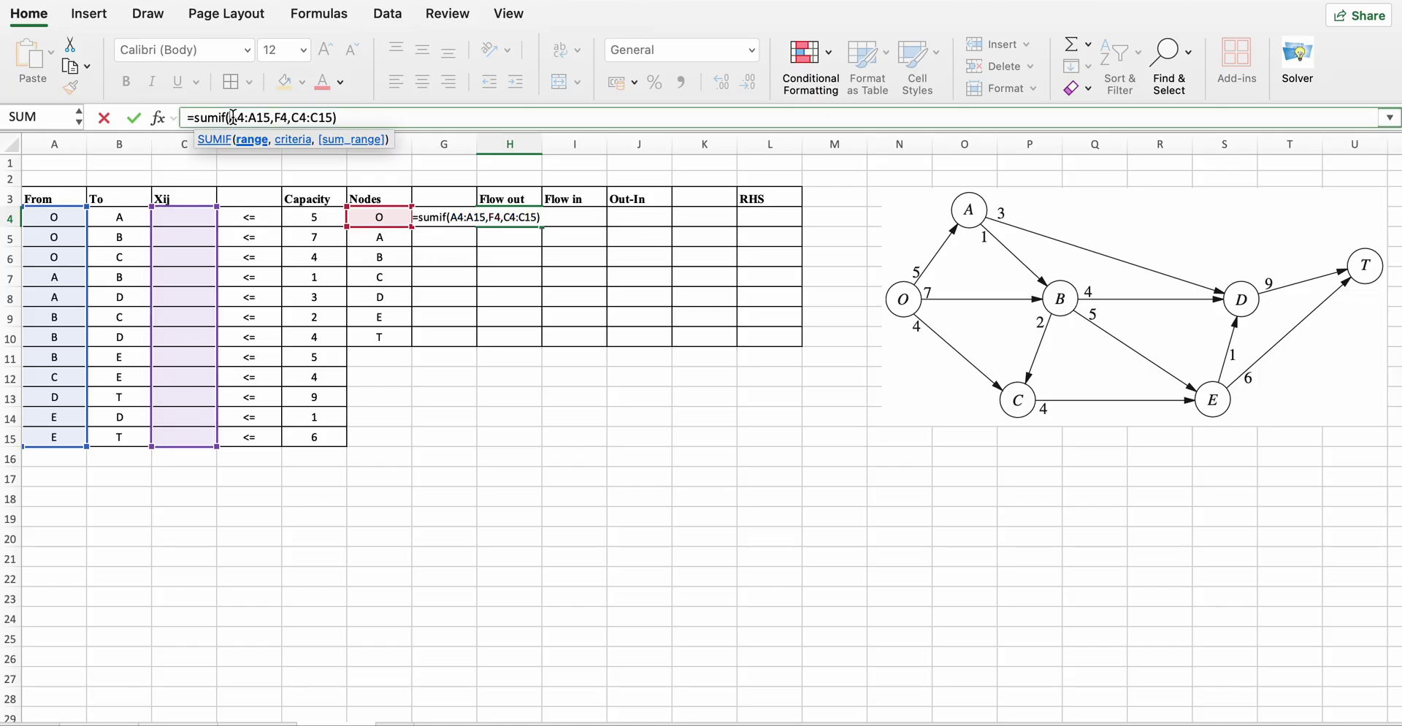
pyautogui.write('$A')
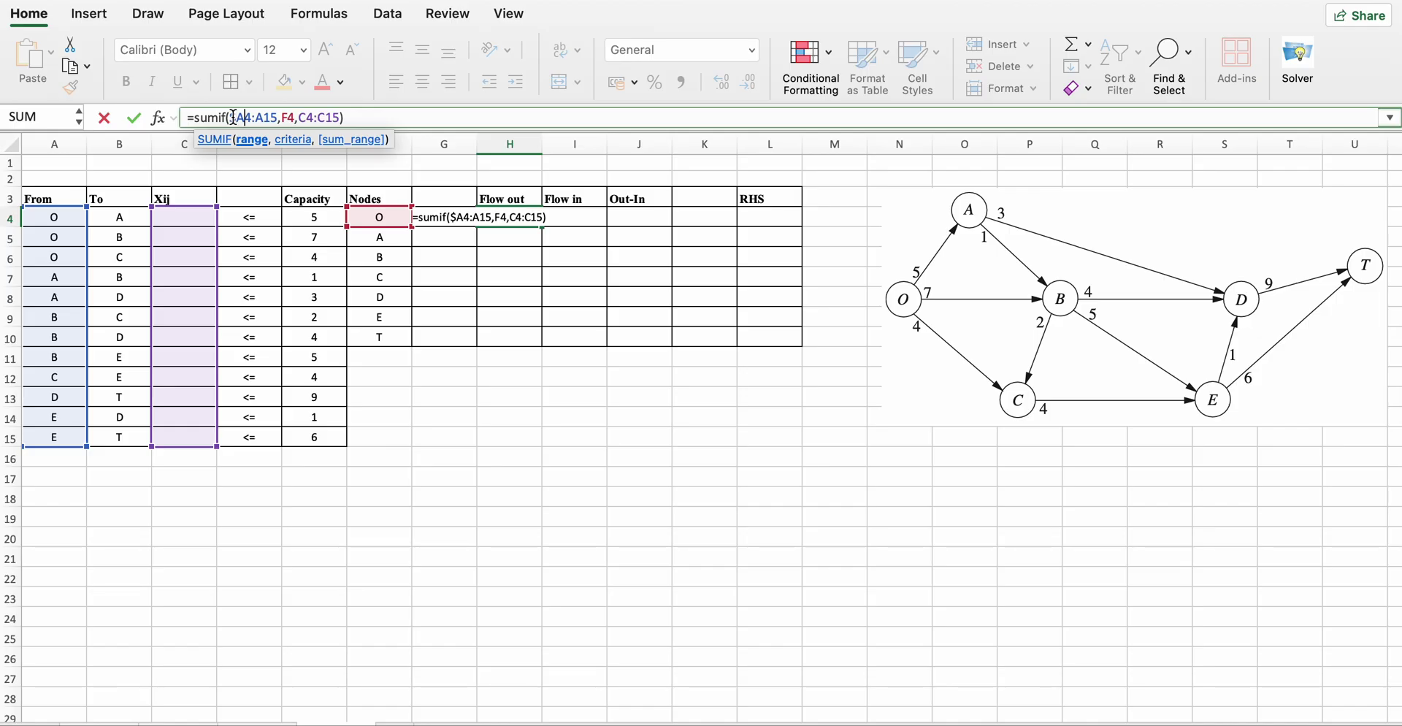
pyautogui.write('$')
pyautogui.press('Right')
pyautogui.press('Right')
pyautogui.write('$')
pyautogui.press('Right')
pyautogui.write('$')
pyautogui.press('Right')
pyautogui.press('Right')
pyautogui.press('Right')
pyautogui.press('Right')
pyautogui.press('Right')
pyautogui.press('Right')
pyautogui.write('$')
pyautogui.press('Right')
pyautogui.write('$')
pyautogui.press('Right')
pyautogui.press('Right')
pyautogui.write('$')
pyautogui.press('Right')
pyautogui.write('$')
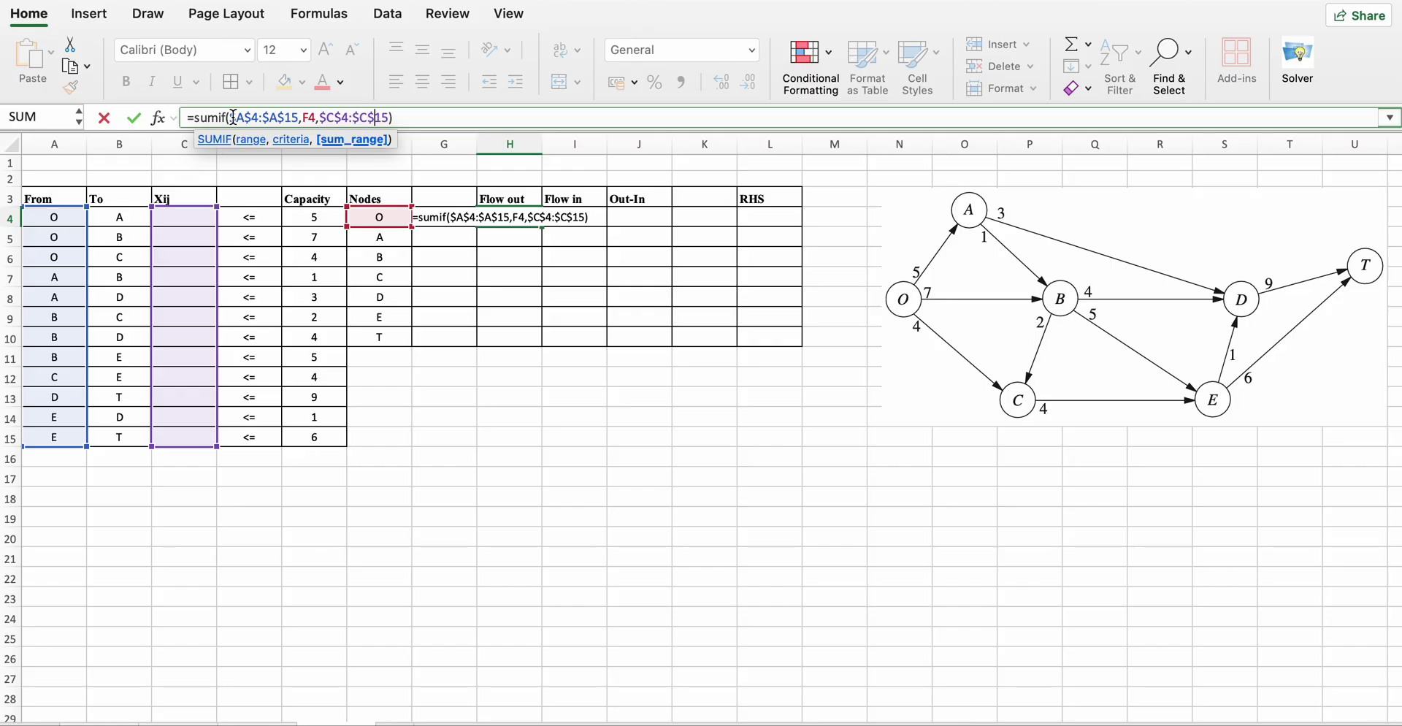
pyautogui.press('Return')
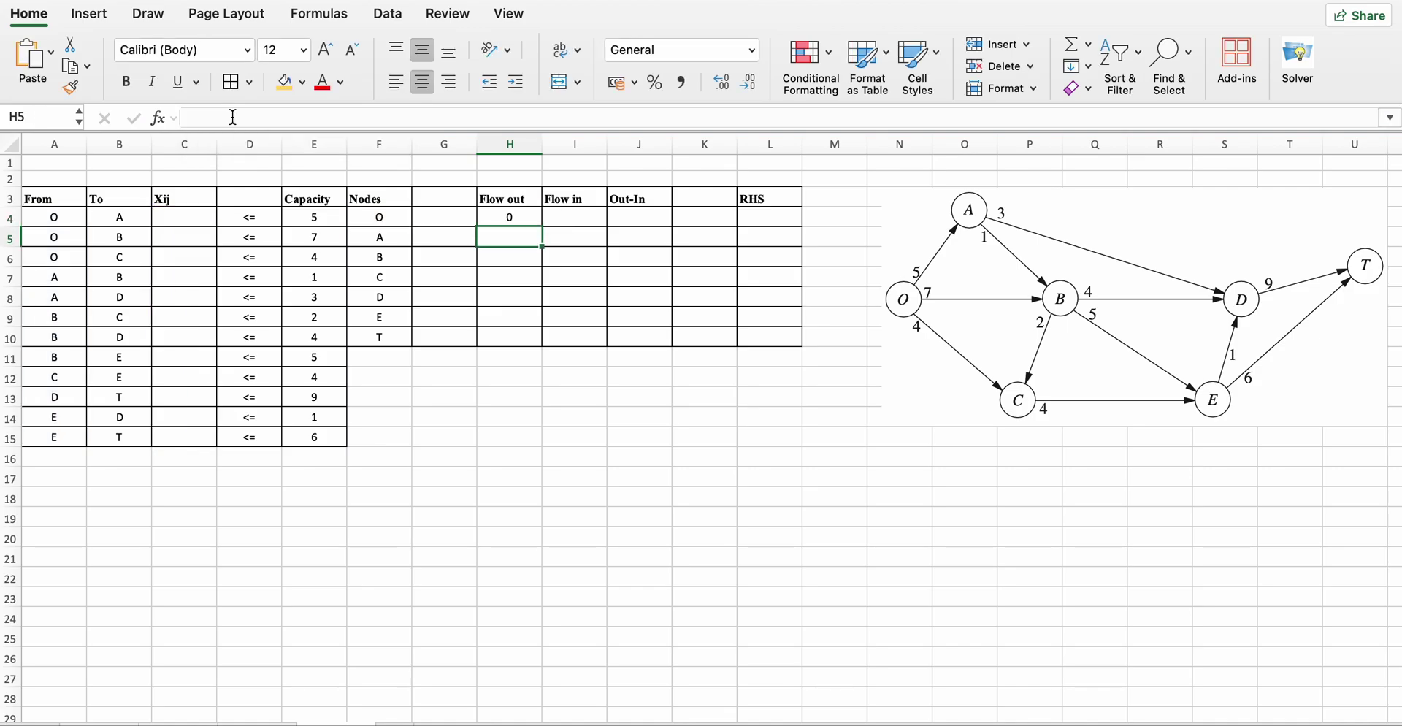
# Fill the Flow out formula from H4 down to H10.
pyautogui.click(524, 218)
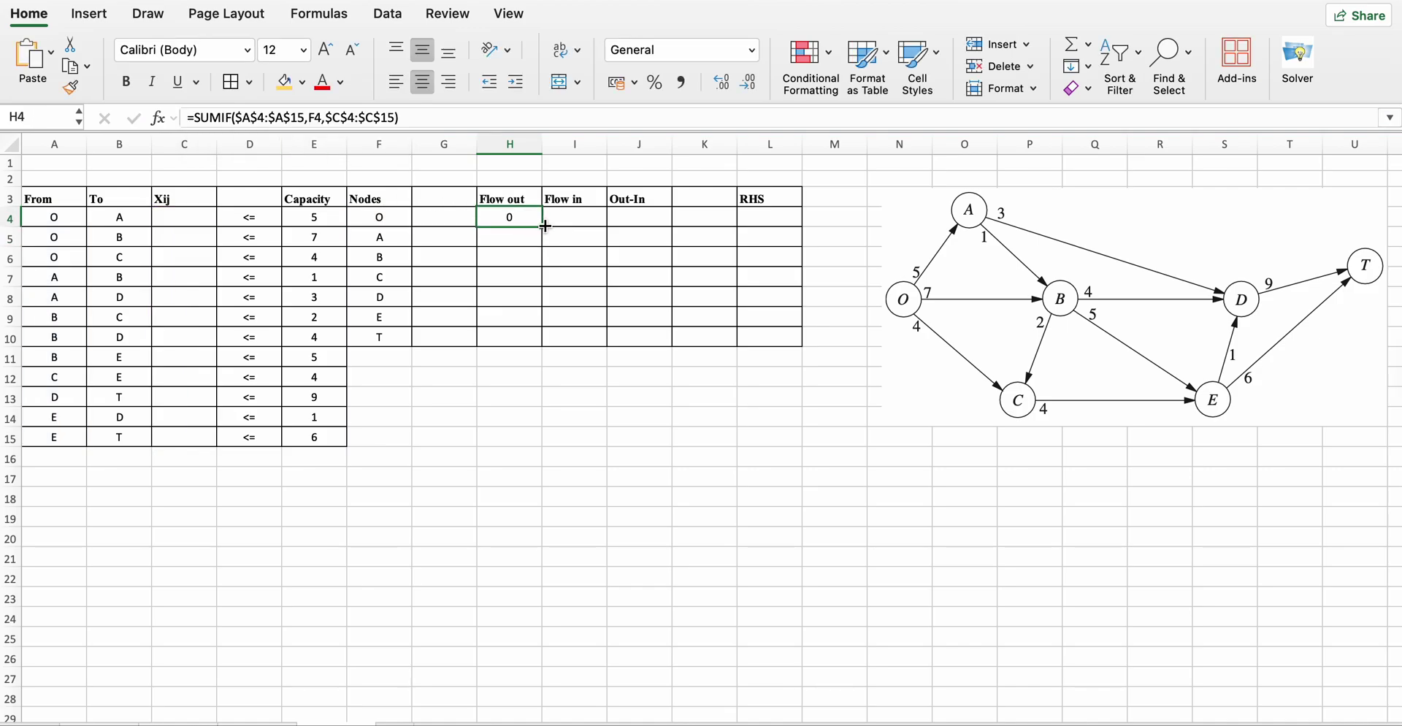
pyautogui.moveTo(542, 226); pyautogui.dragTo(540, 337)
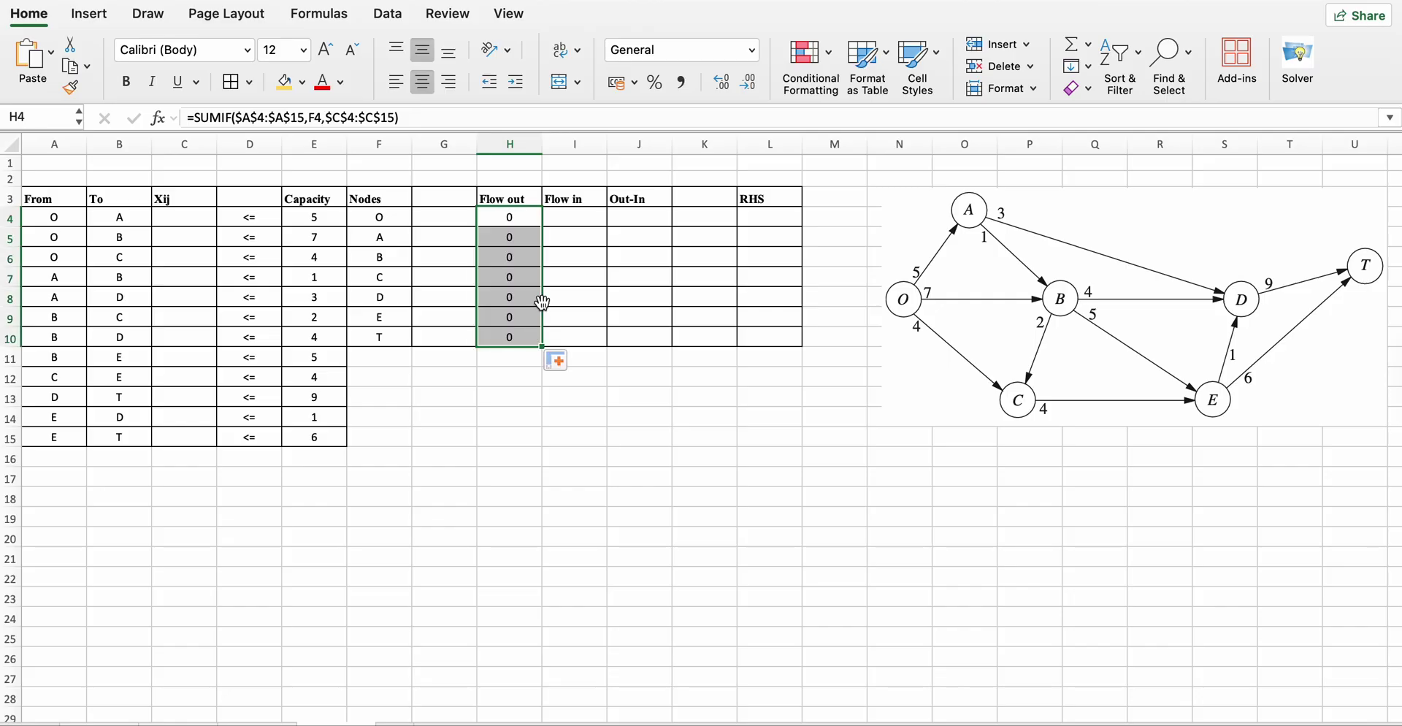
pyautogui.click(569, 214)
# Write =SUMIF(B4:B15,F4,C4:C15) in I4 for node O's Flow in.
pyautogui.write('=sum')
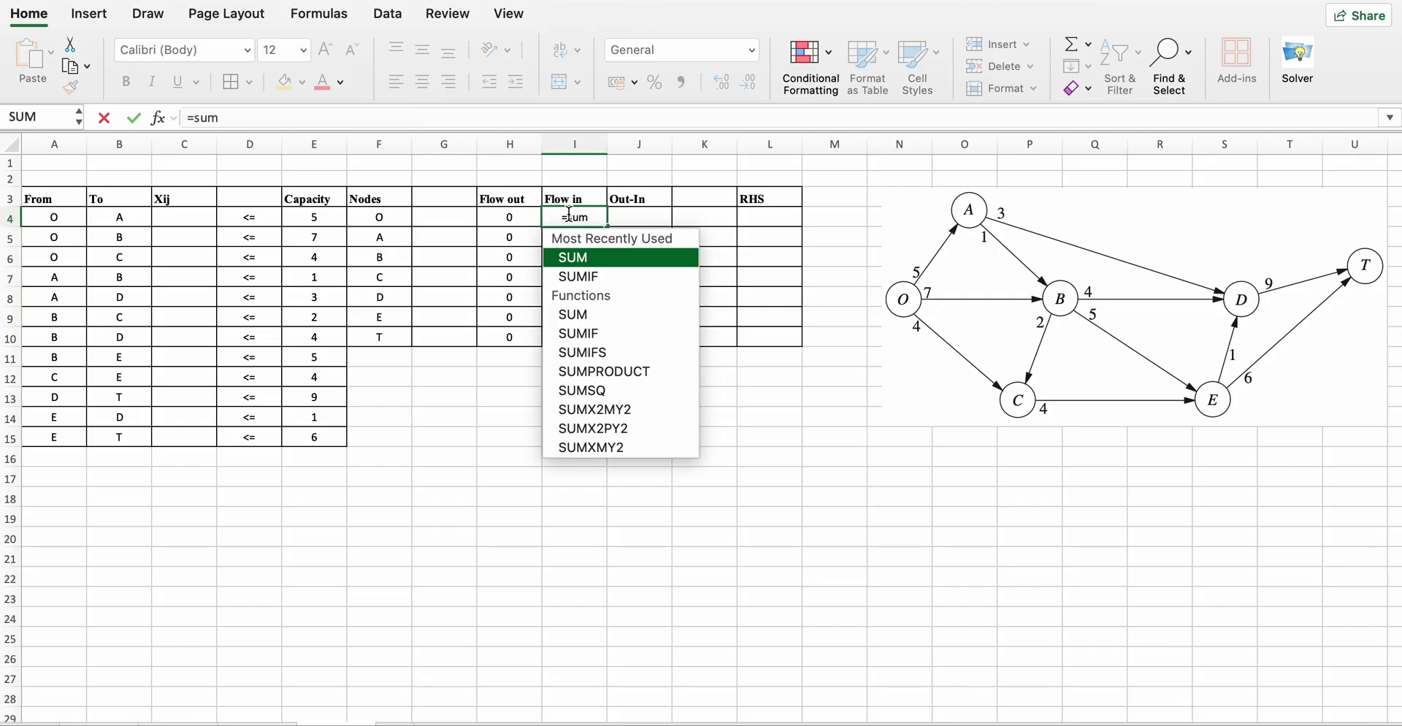
pyautogui.write('if(')
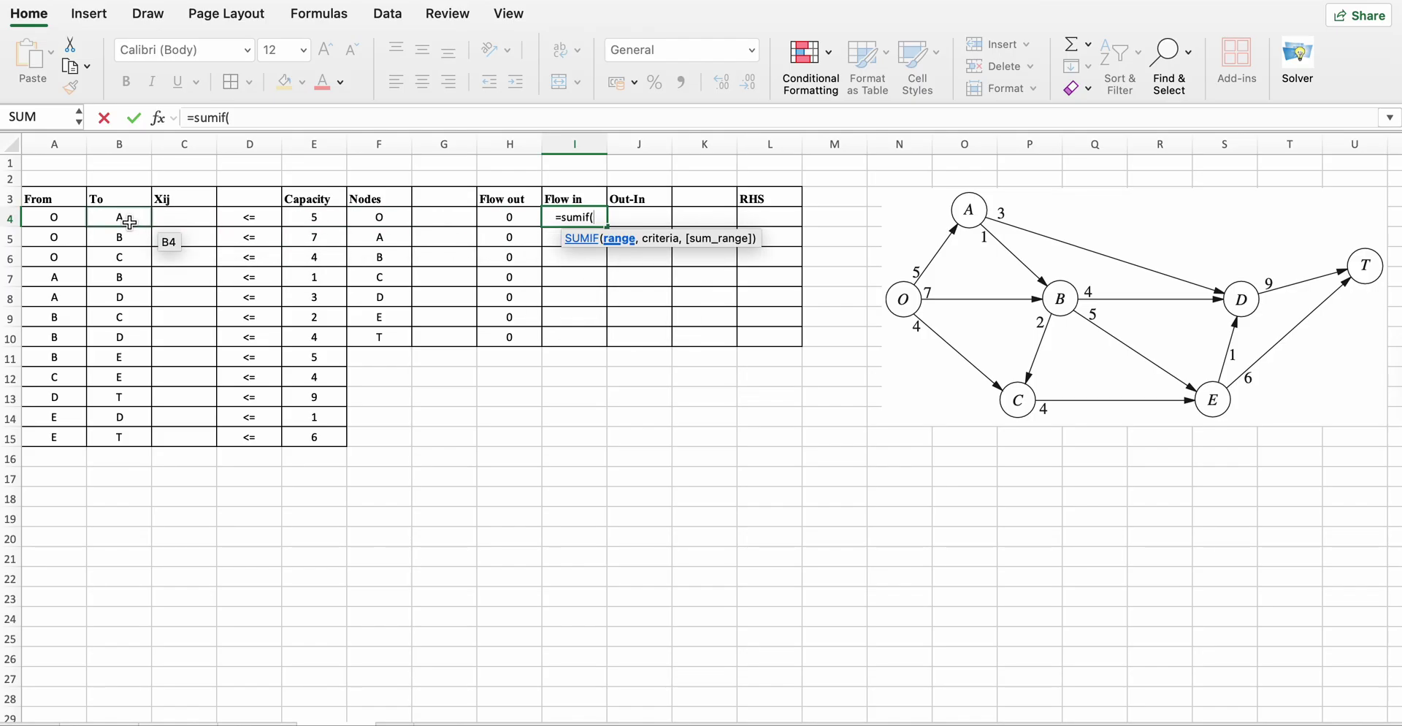
pyautogui.moveTo(123, 217); pyautogui.dragTo(136, 436)
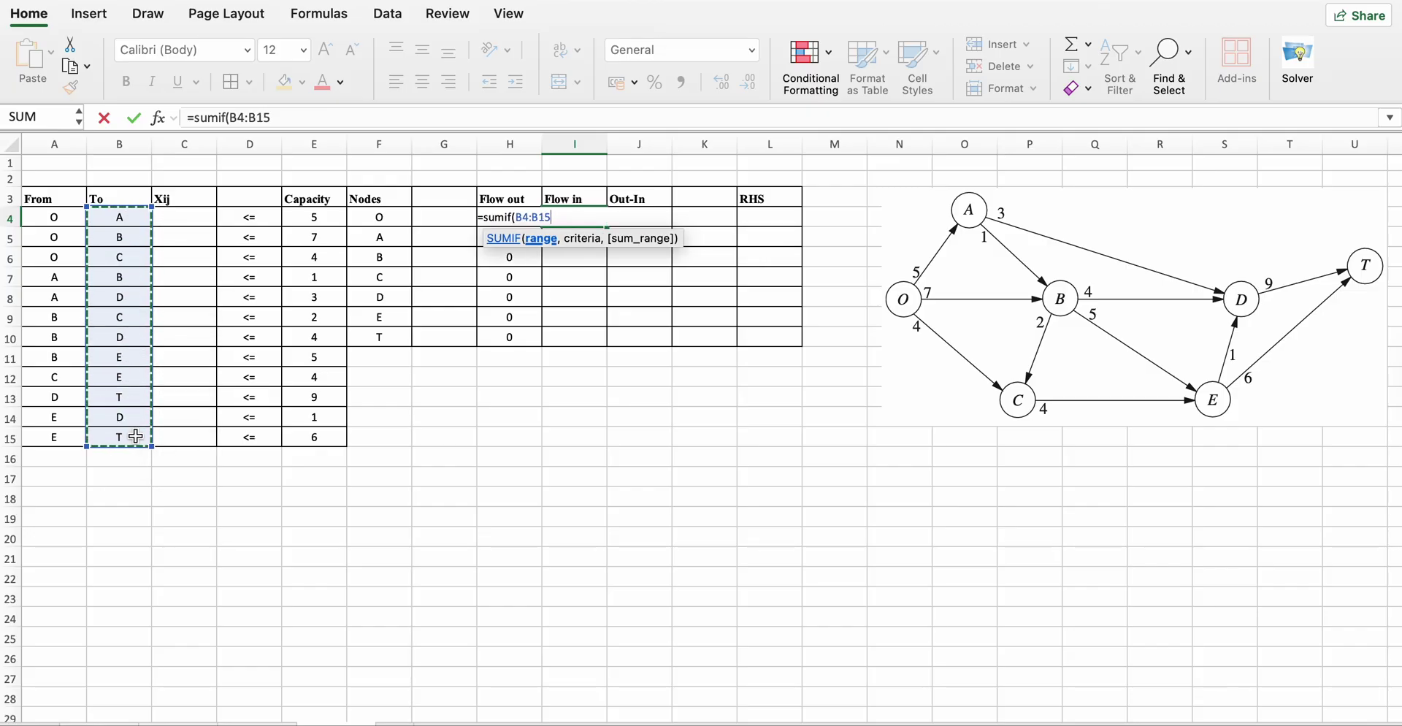
pyautogui.write(',')
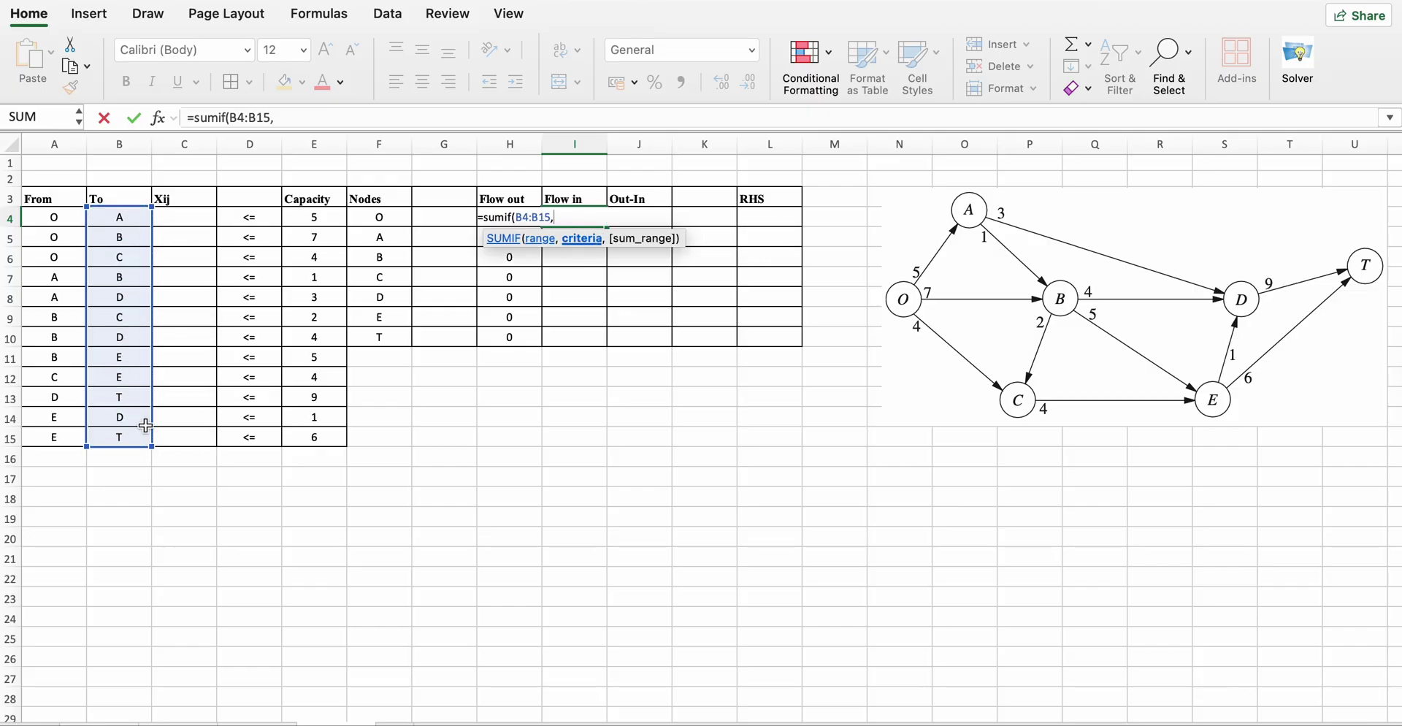
pyautogui.click(376, 219)
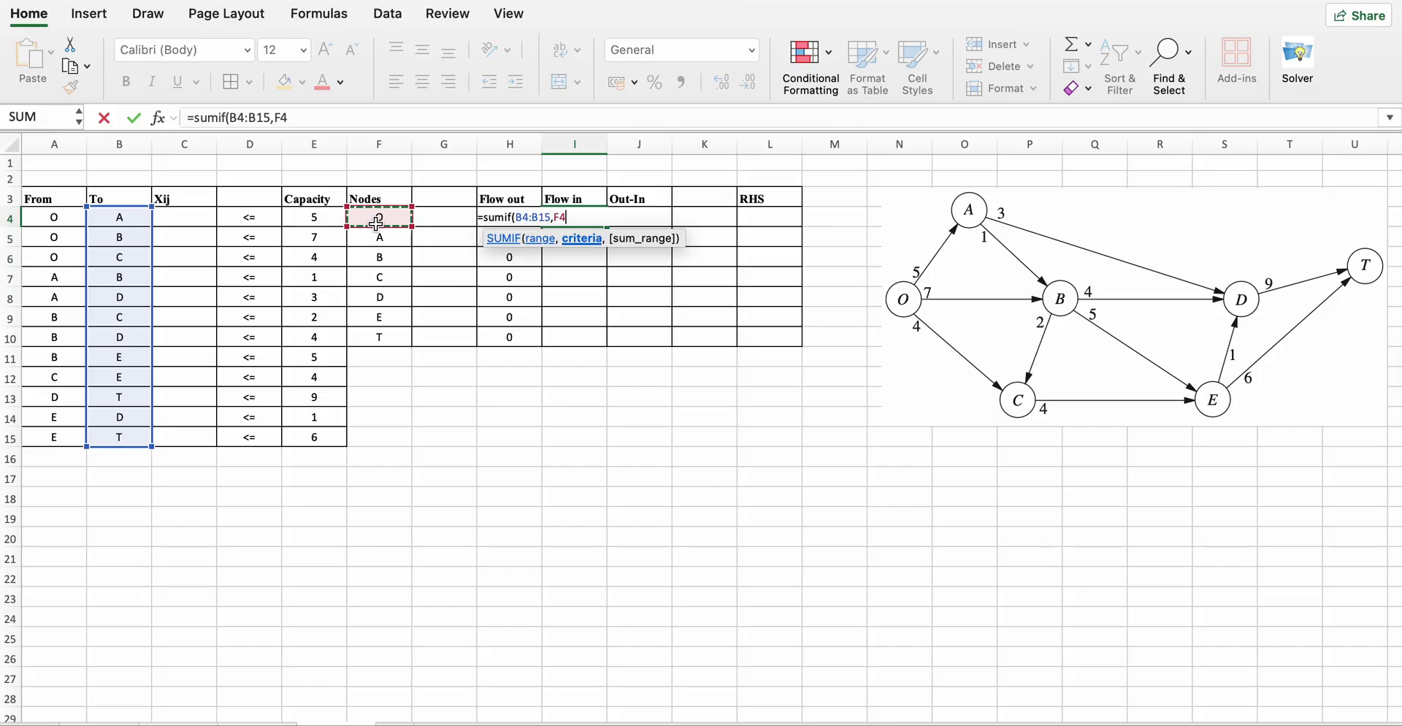
pyautogui.write(',')
pyautogui.moveTo(192, 217); pyautogui.dragTo(192, 438)
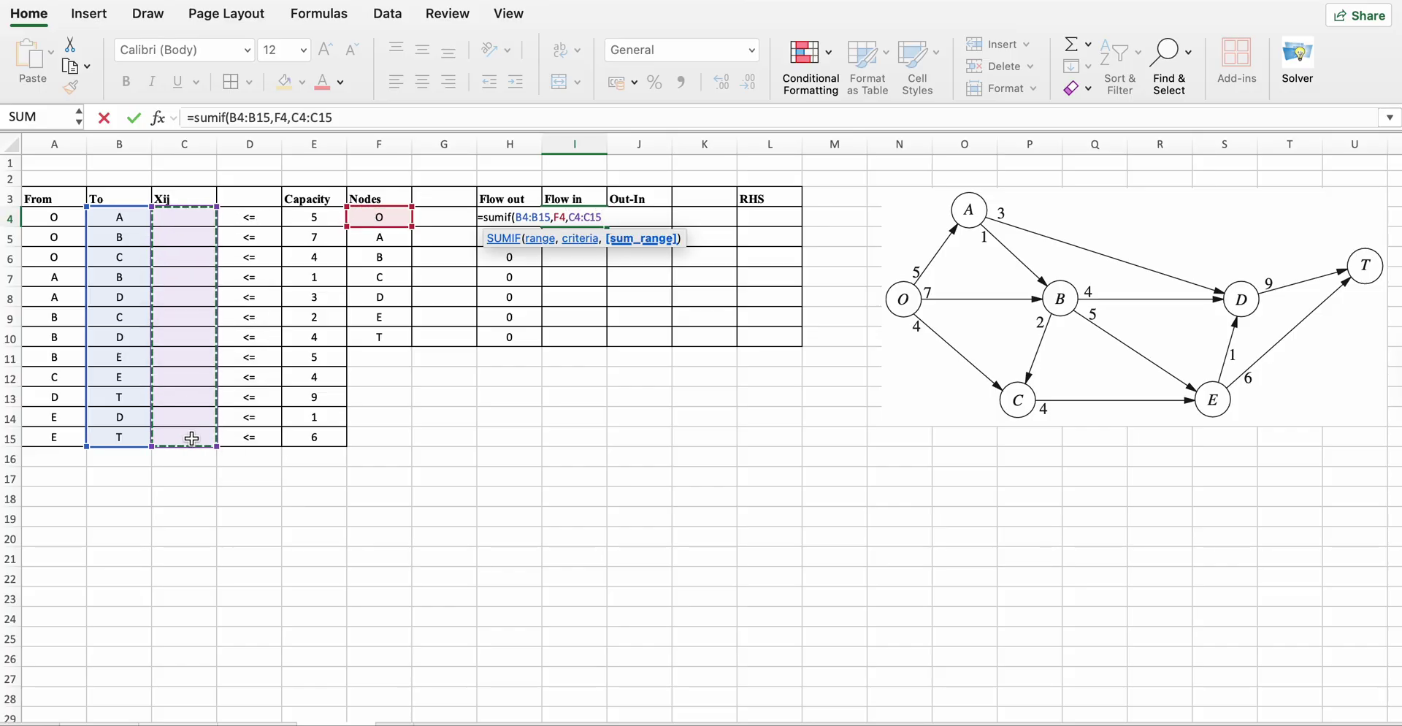
pyautogui.write(')')
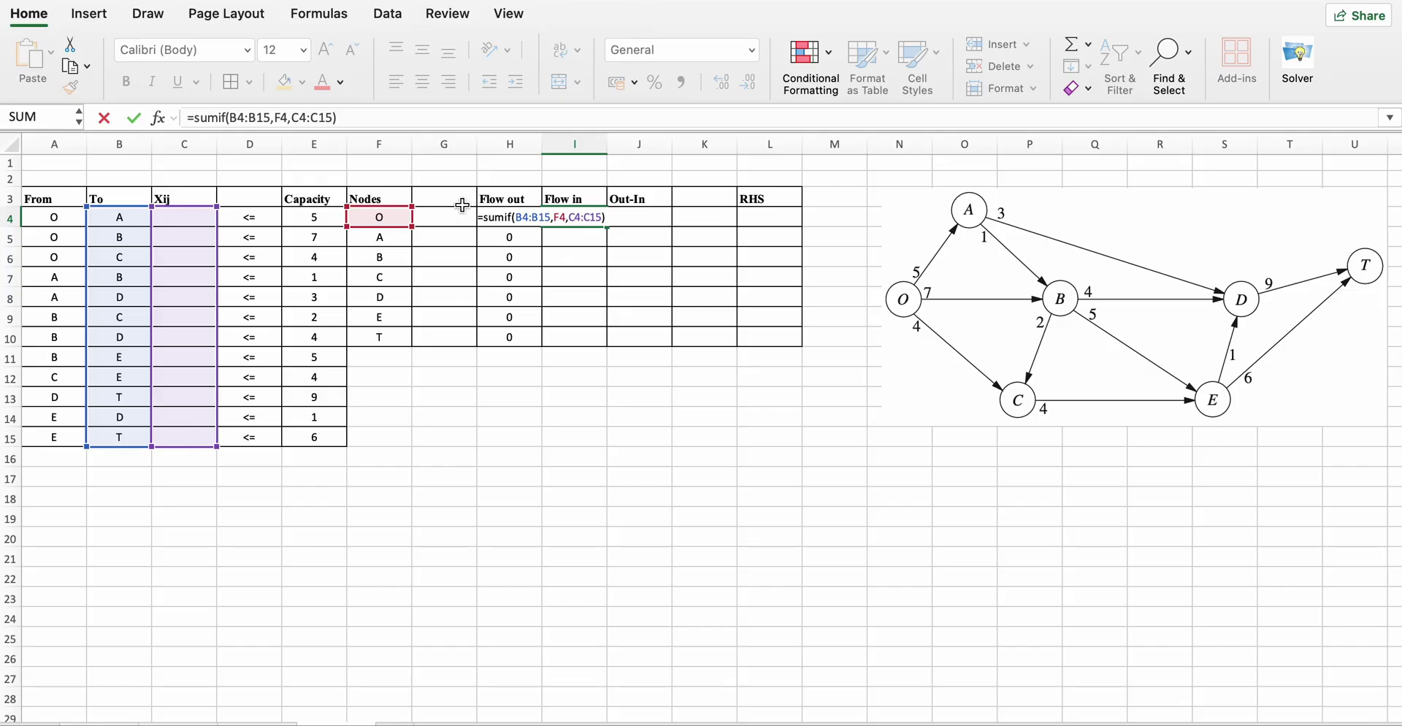
# Make the I4 ranges absolute: =SUMIF($B$4:$B$15,F4,$C$4:$C$15).
pyautogui.click(230, 115)
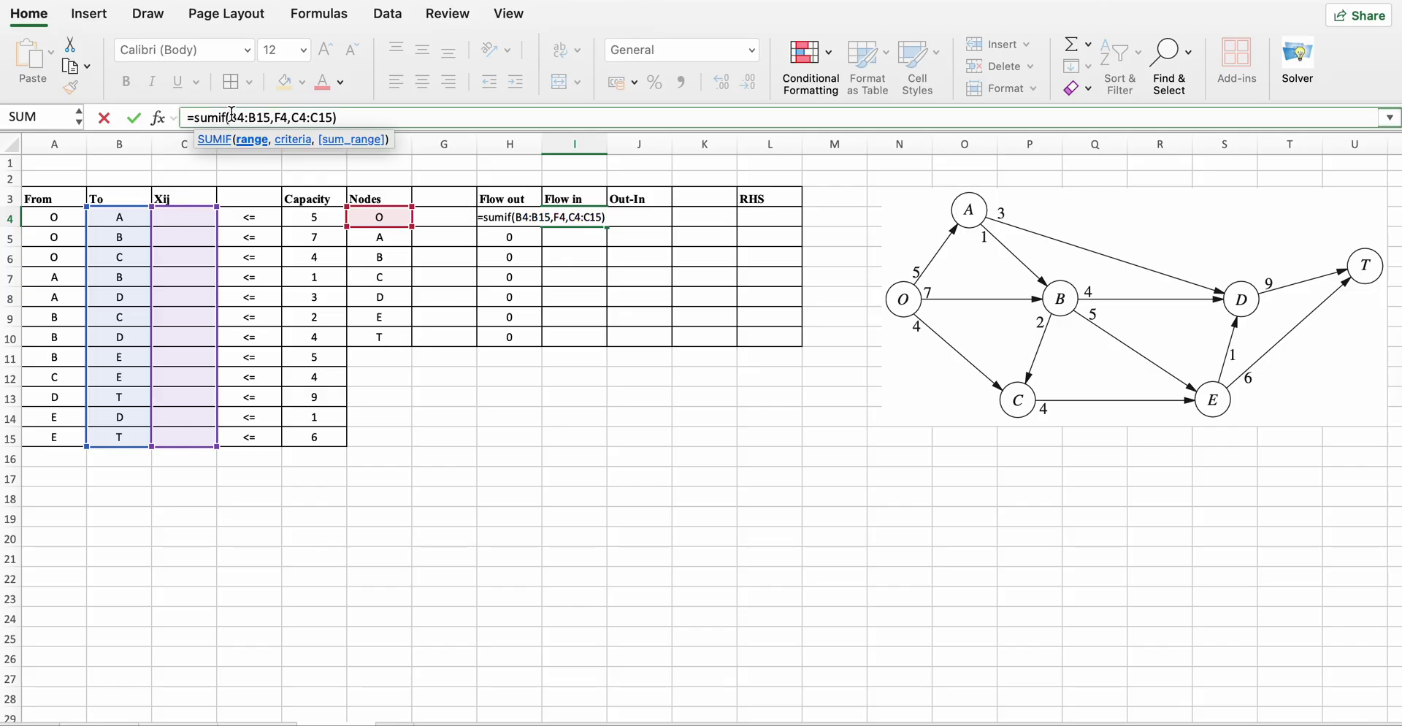
pyautogui.write('$B$')
pyautogui.press('Right')
pyautogui.press('Right')
pyautogui.write('$')
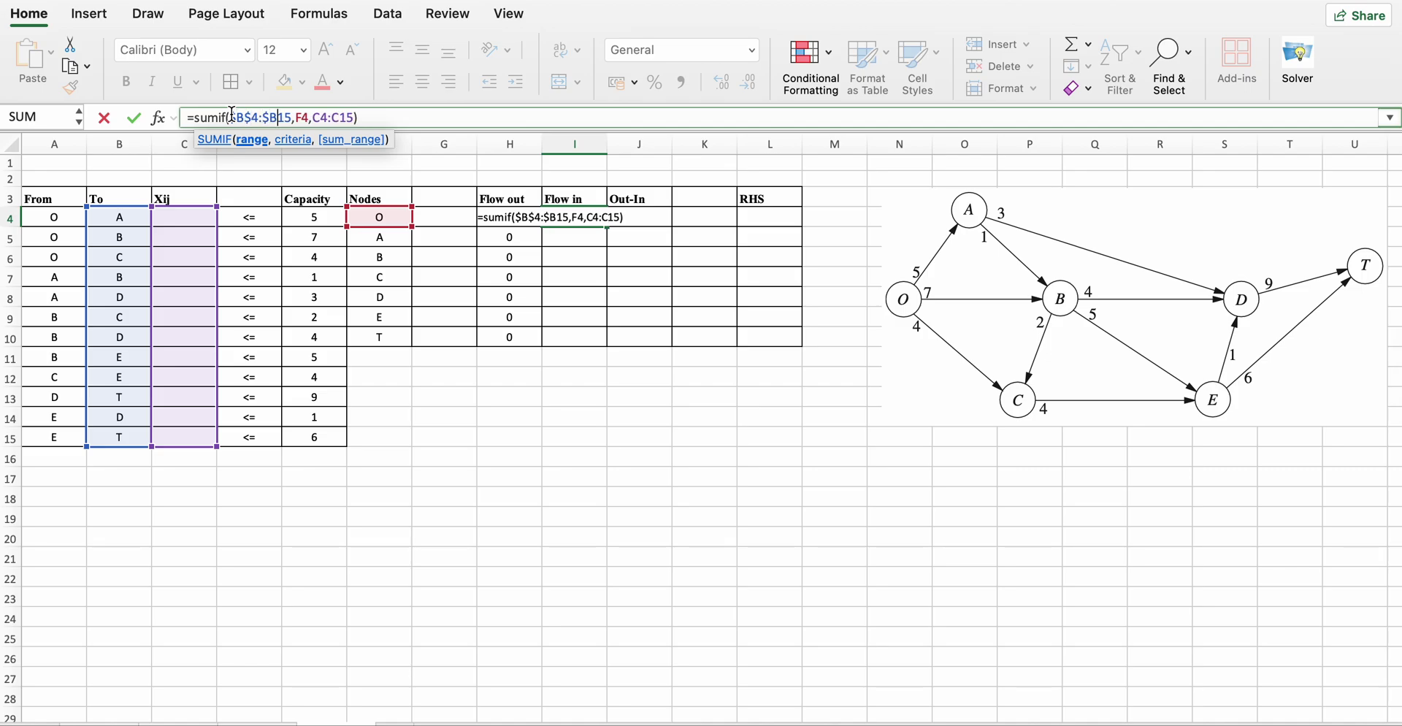
pyautogui.press('Right')
pyautogui.write('$')
pyautogui.press('Right')
pyautogui.press('Right')
pyautogui.press('Right')
pyautogui.press('Right')
pyautogui.press('Right')
pyautogui.press('Right')
pyautogui.write('$')
pyautogui.press('Right')
pyautogui.write('$')
pyautogui.press('Right')
pyautogui.press('Right')
pyautogui.write('$')
pyautogui.press('Right')
pyautogui.write('$')
pyautogui.press('Return')
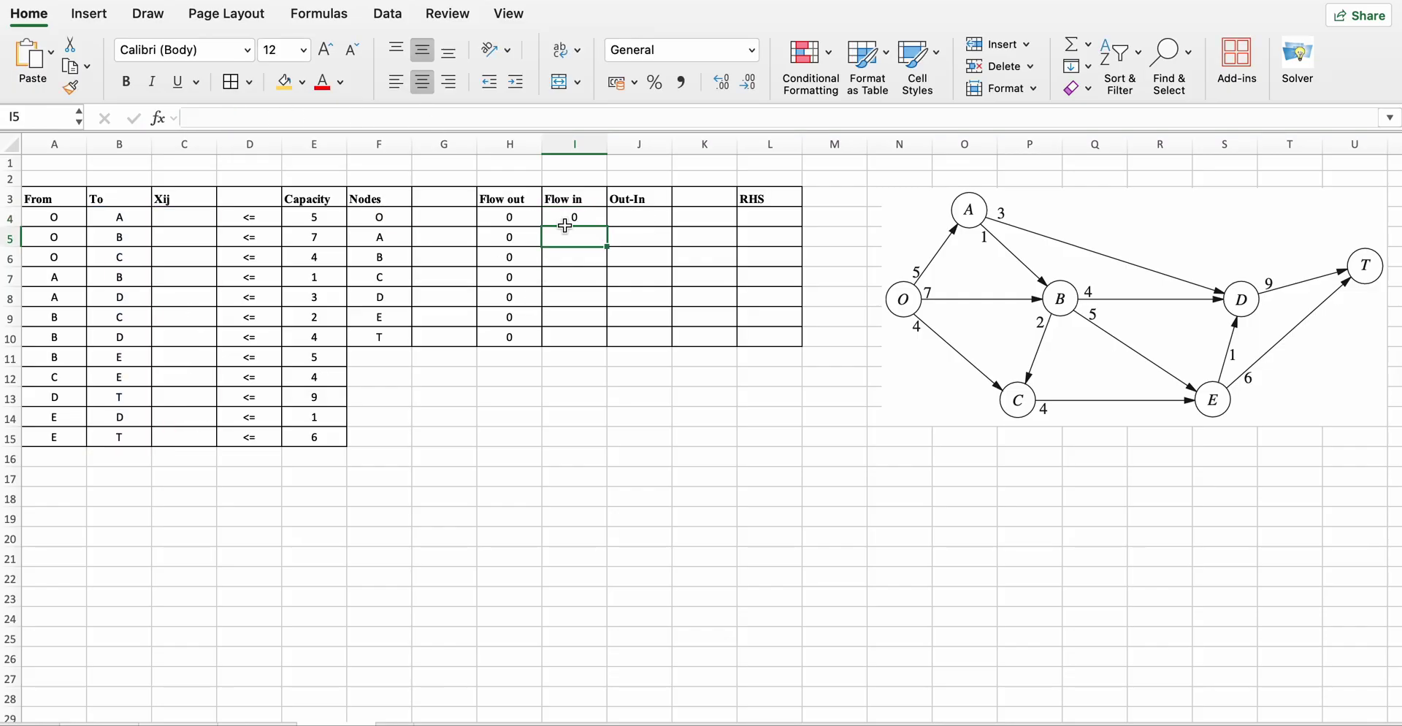
# Fill the Flow in formula from I4 down to I10.
pyautogui.click(570, 214)
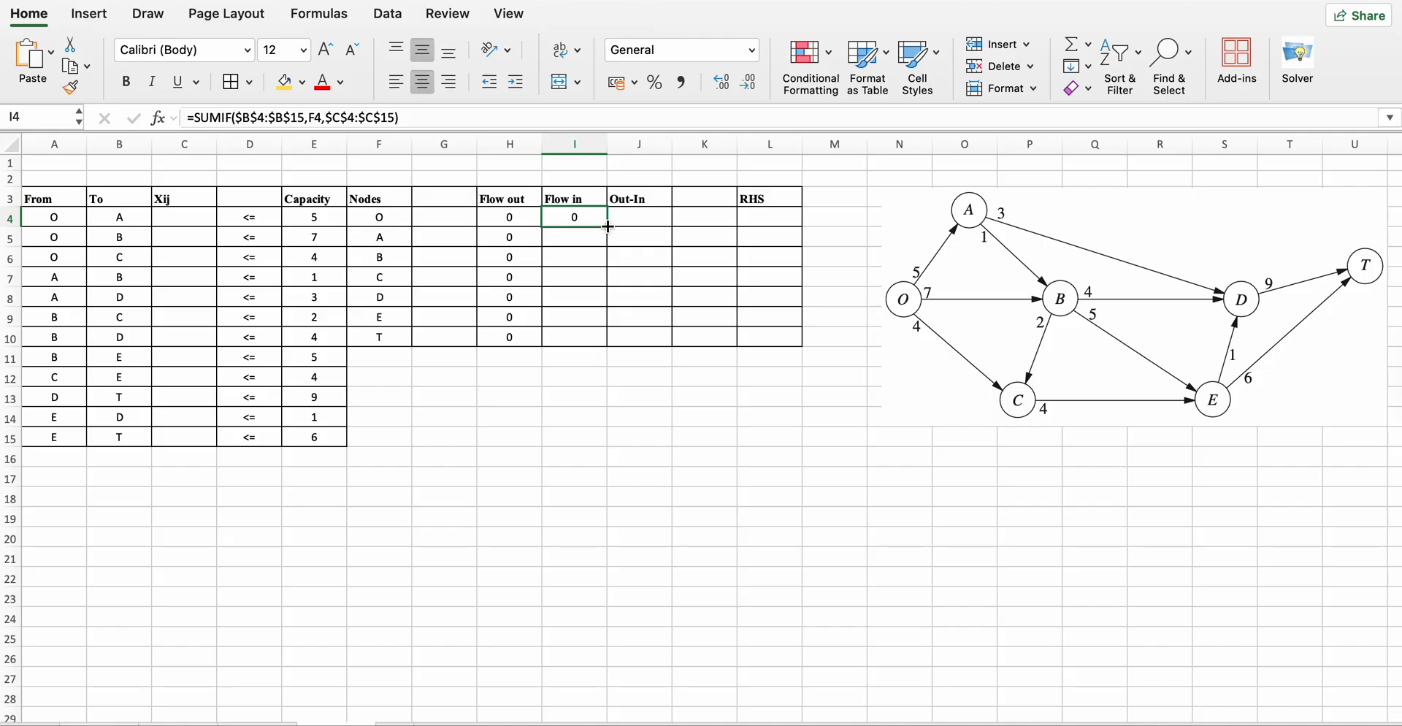
pyautogui.moveTo(607, 225); pyautogui.dragTo(605, 343)
pyautogui.click(642, 216)
# Enter =H4-I4 in J4 and fill it down to J10.
pyautogui.write('=')
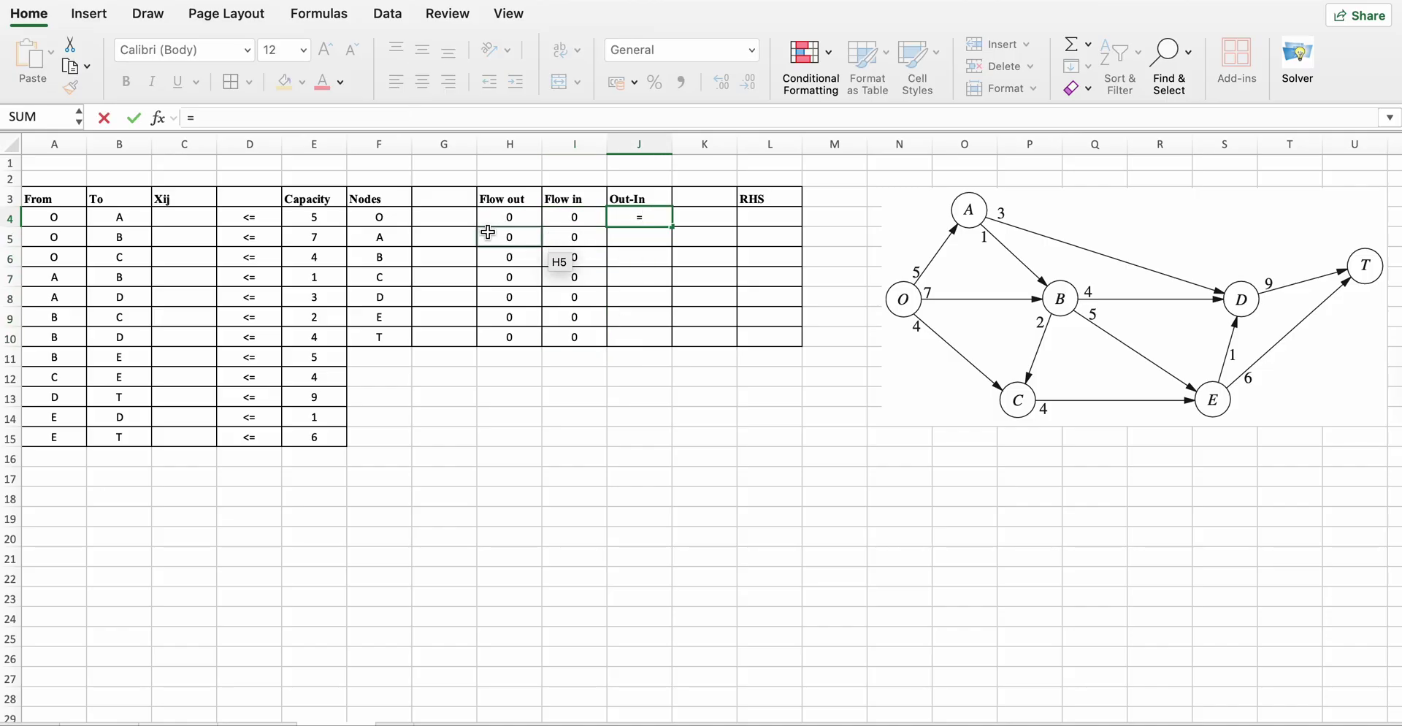
pyautogui.click(509, 218)
pyautogui.write('-')
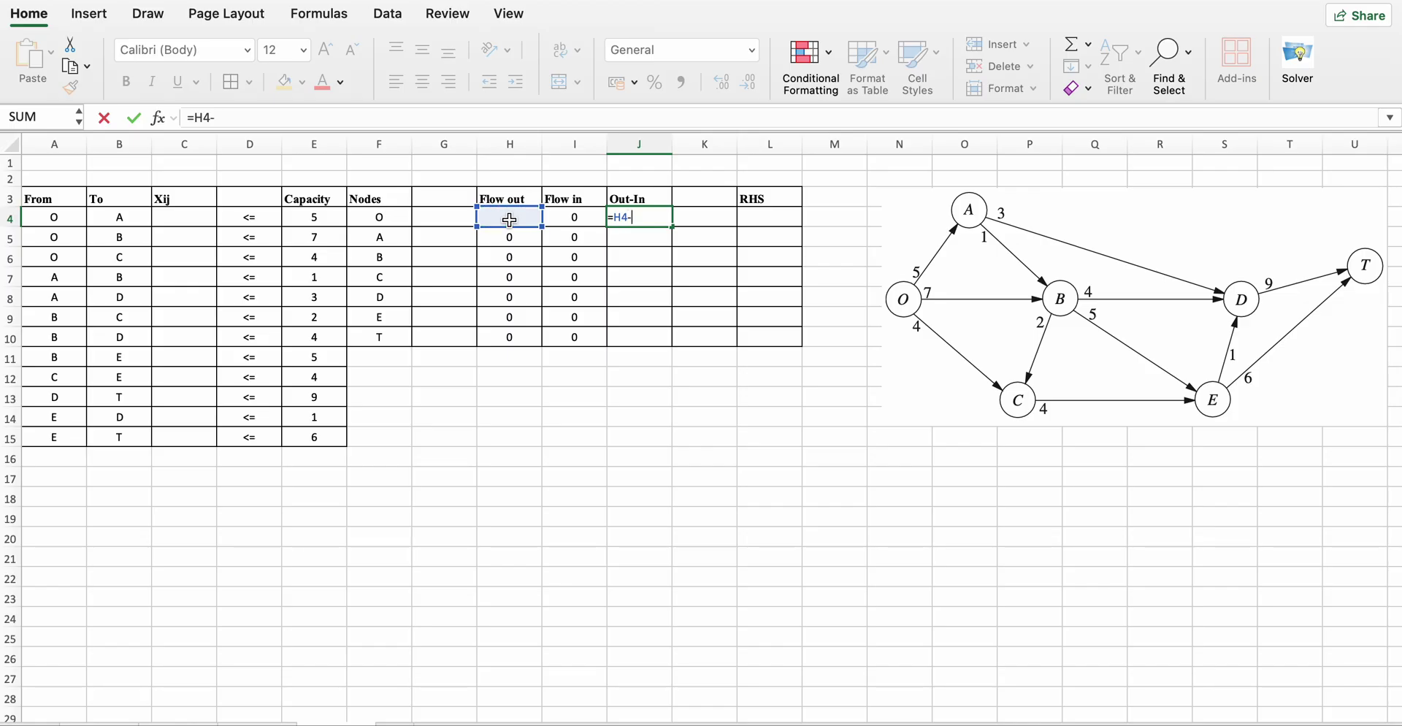
pyautogui.click(567, 216)
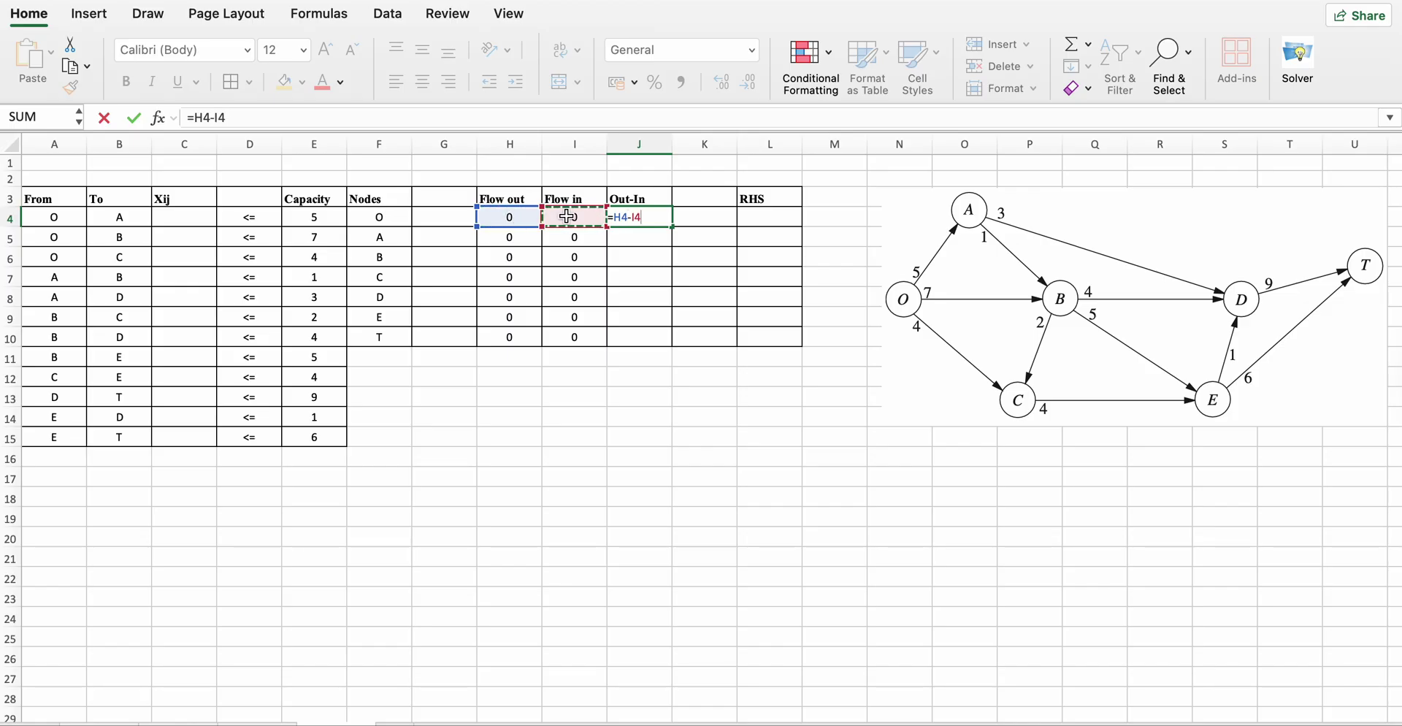
pyautogui.press('Return')
pyautogui.click(650, 219)
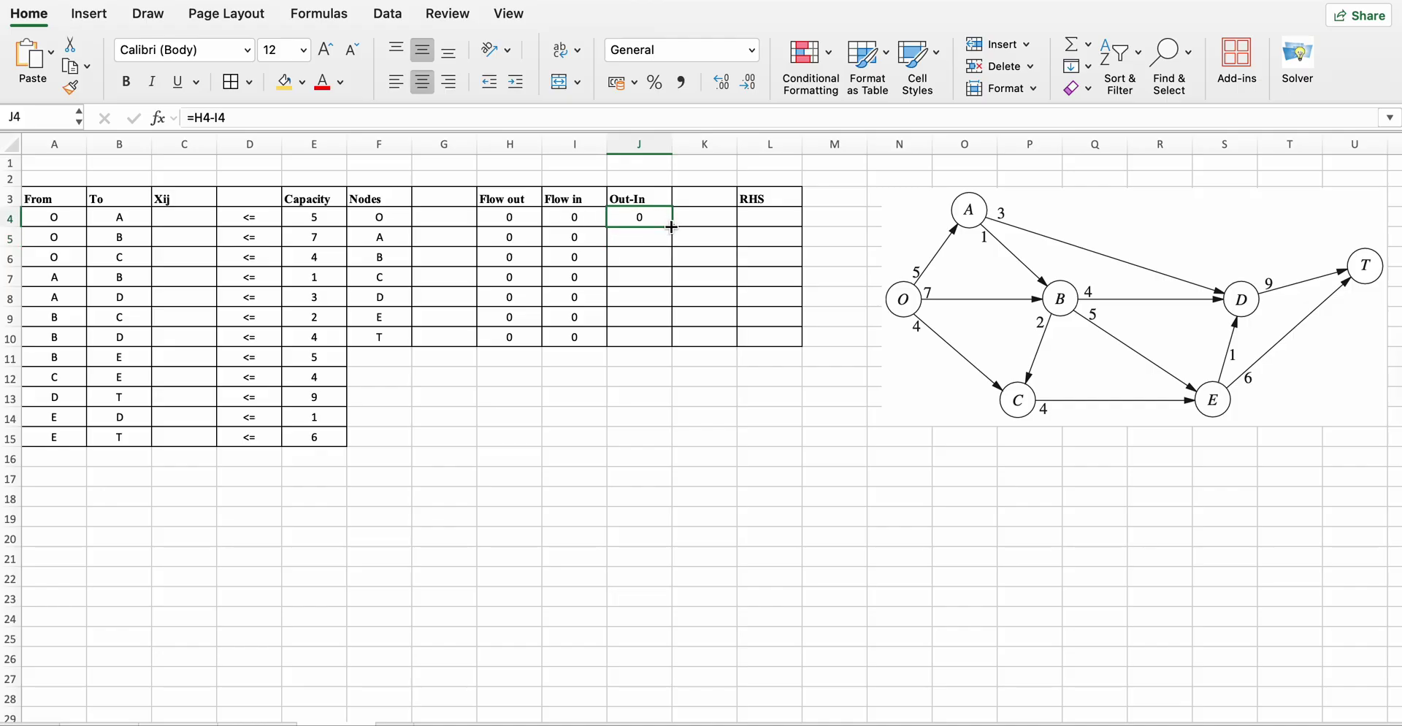
pyautogui.moveTo(671, 227); pyautogui.dragTo(656, 338)
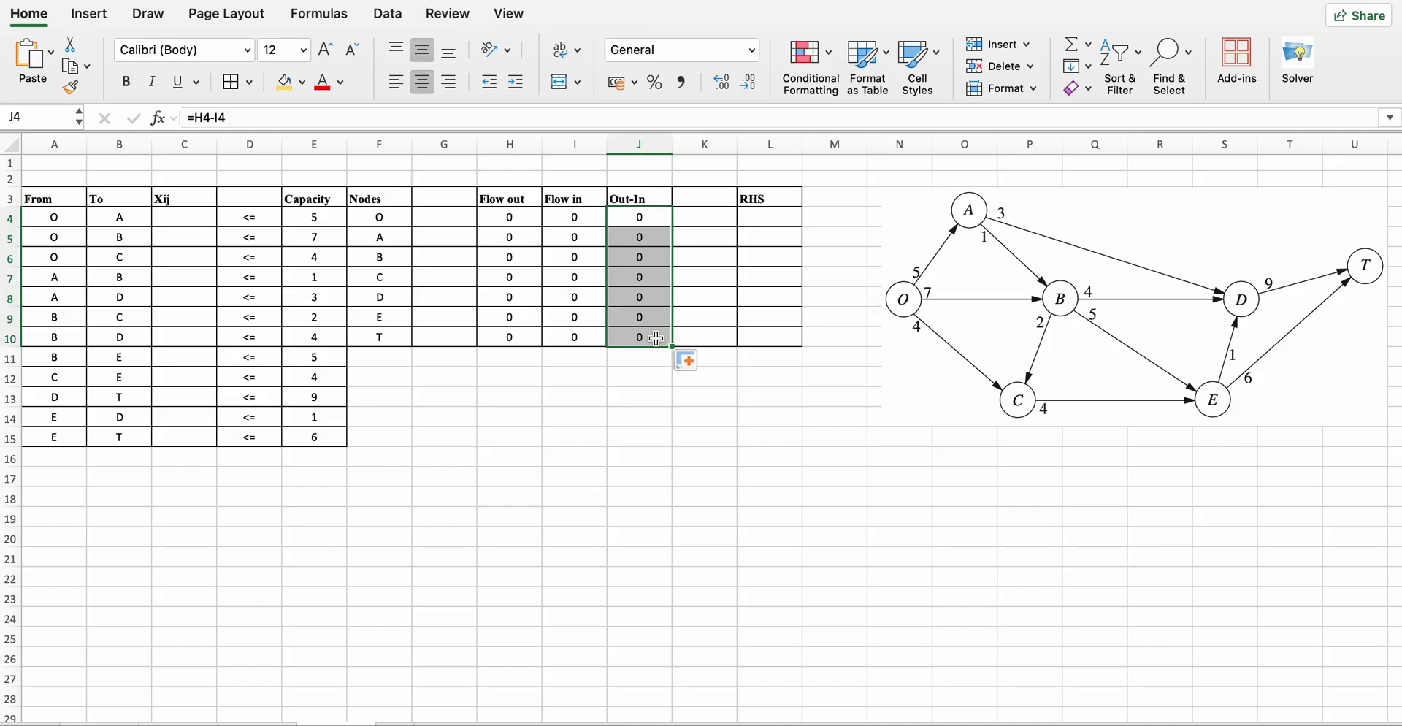
pyautogui.click(701, 242)
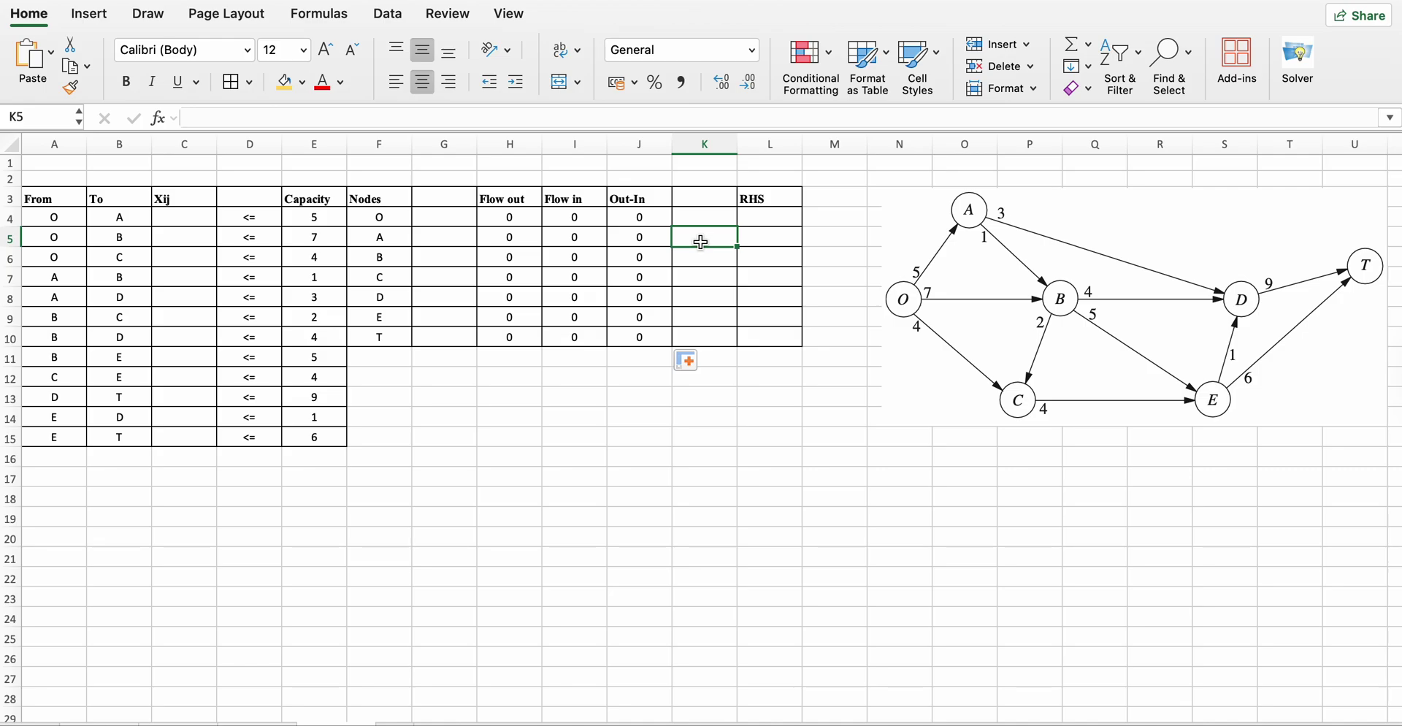
# Enter RHS zeros in L5:L9 and '=' markers in K5:K9 for nodes A–E.
pyautogui.click(757, 237)
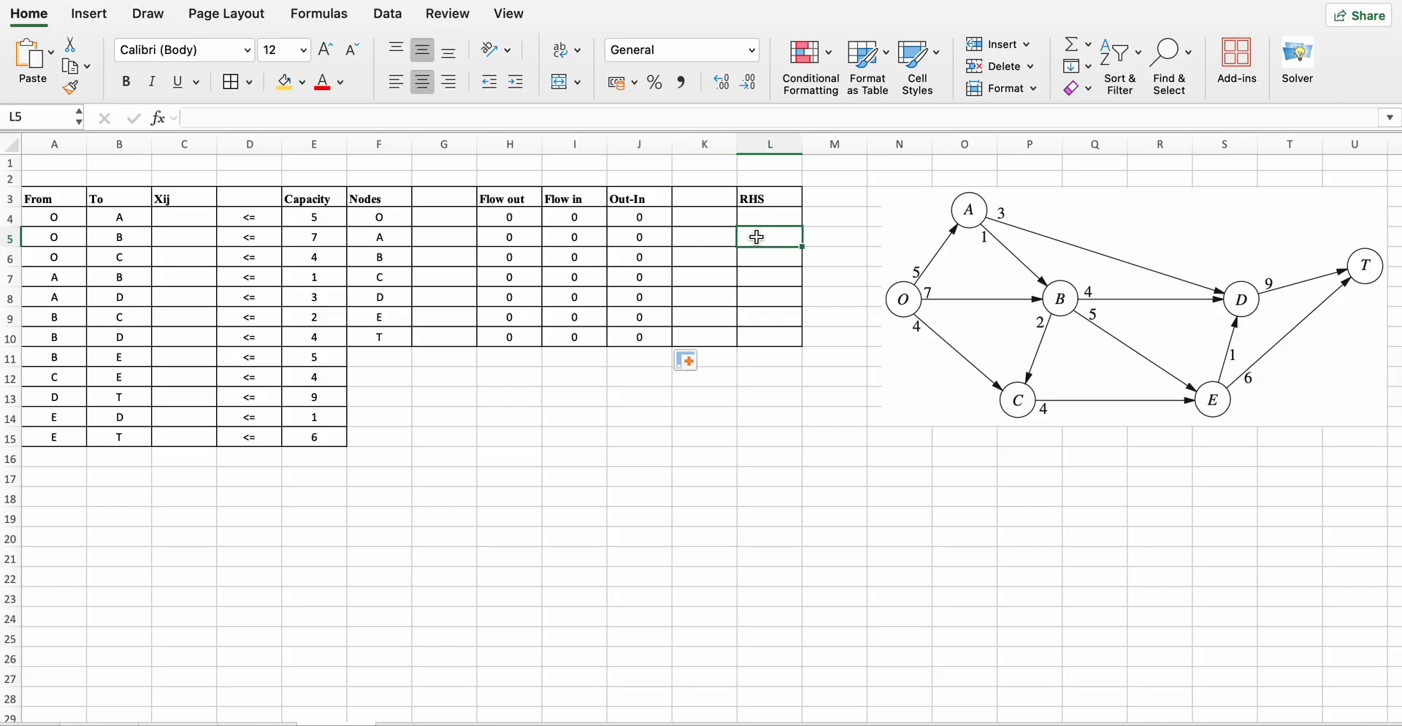
pyautogui.write('0 0 0 0 0')
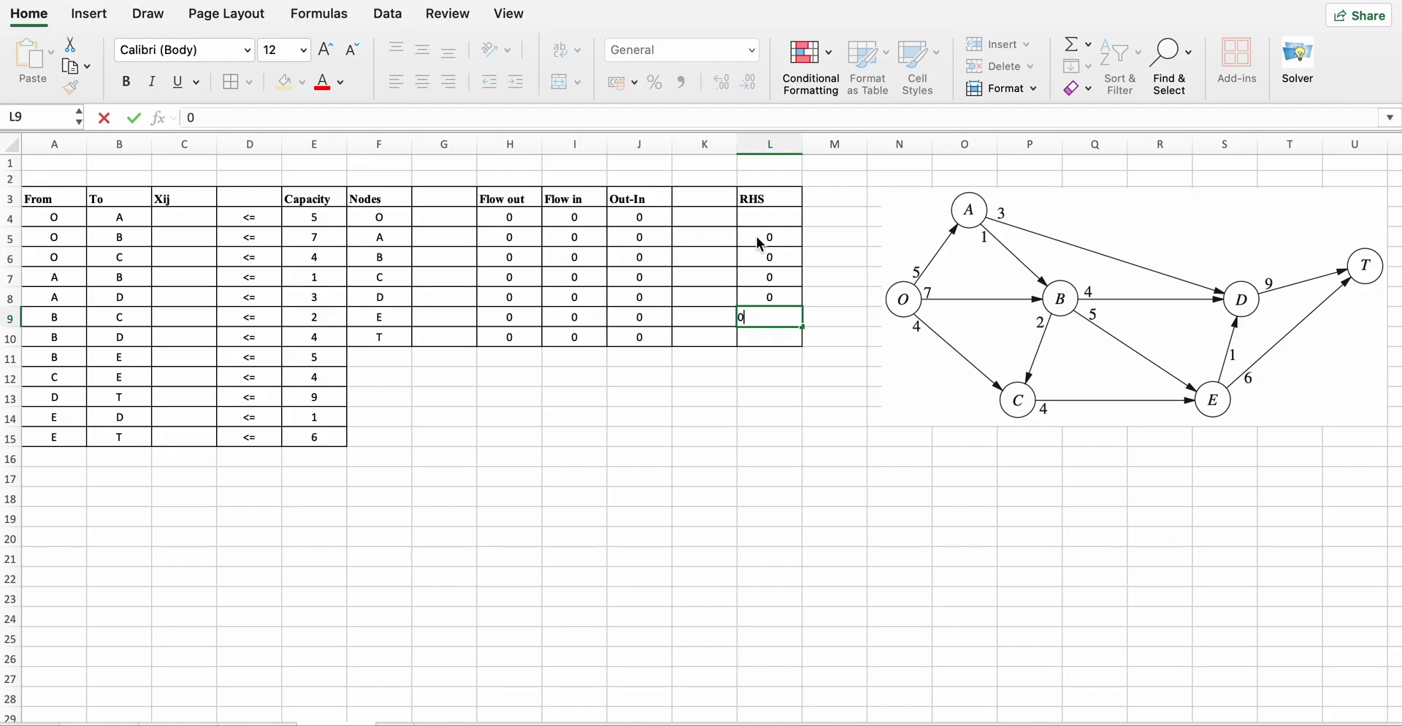
pyautogui.click(707, 236)
pyautogui.write('=')
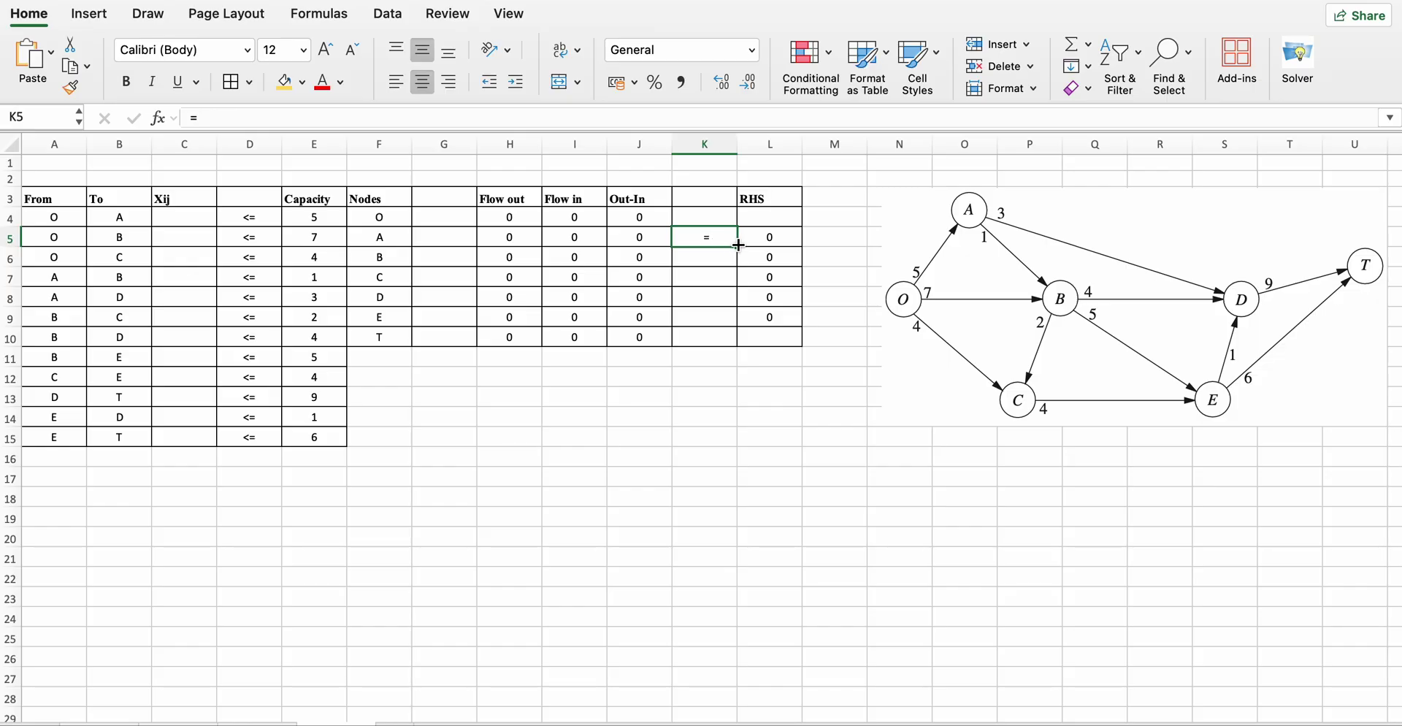
pyautogui.moveTo(736, 247); pyautogui.dragTo(734, 323)
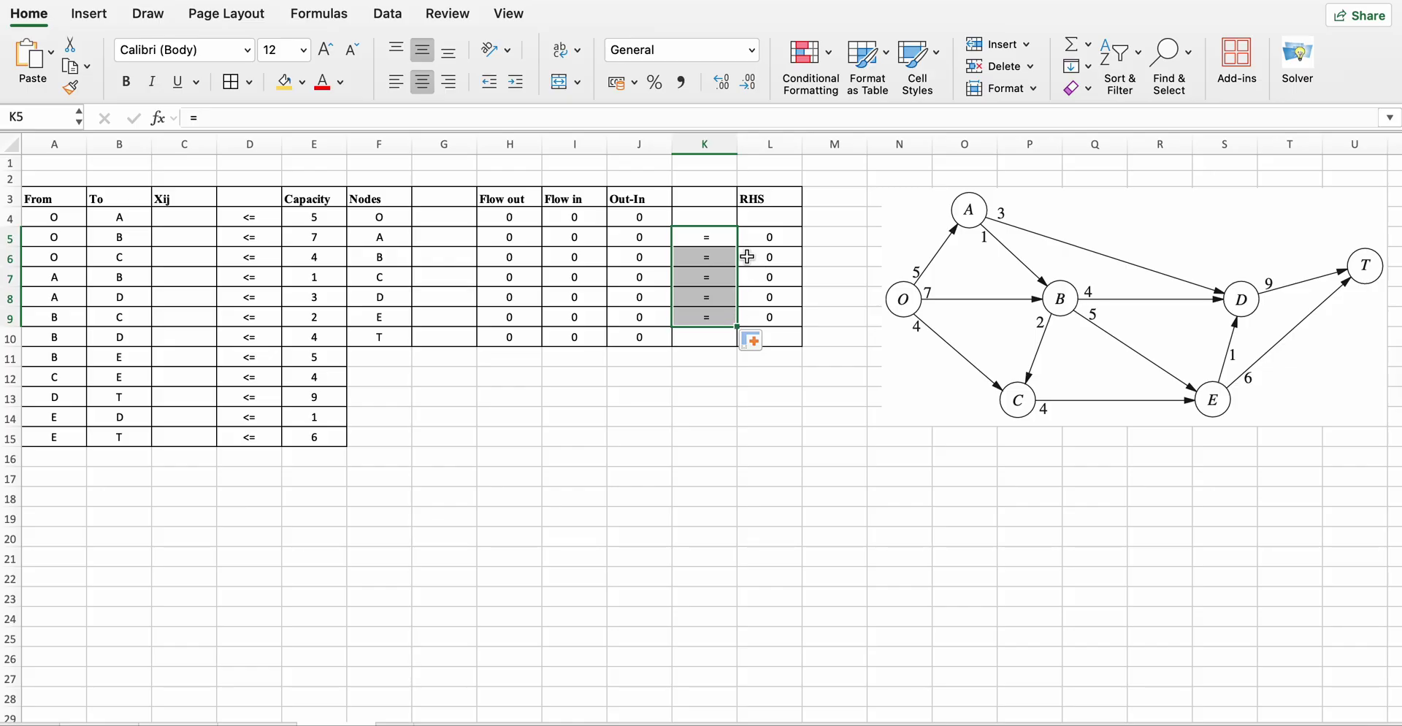
pyautogui.click(722, 432)
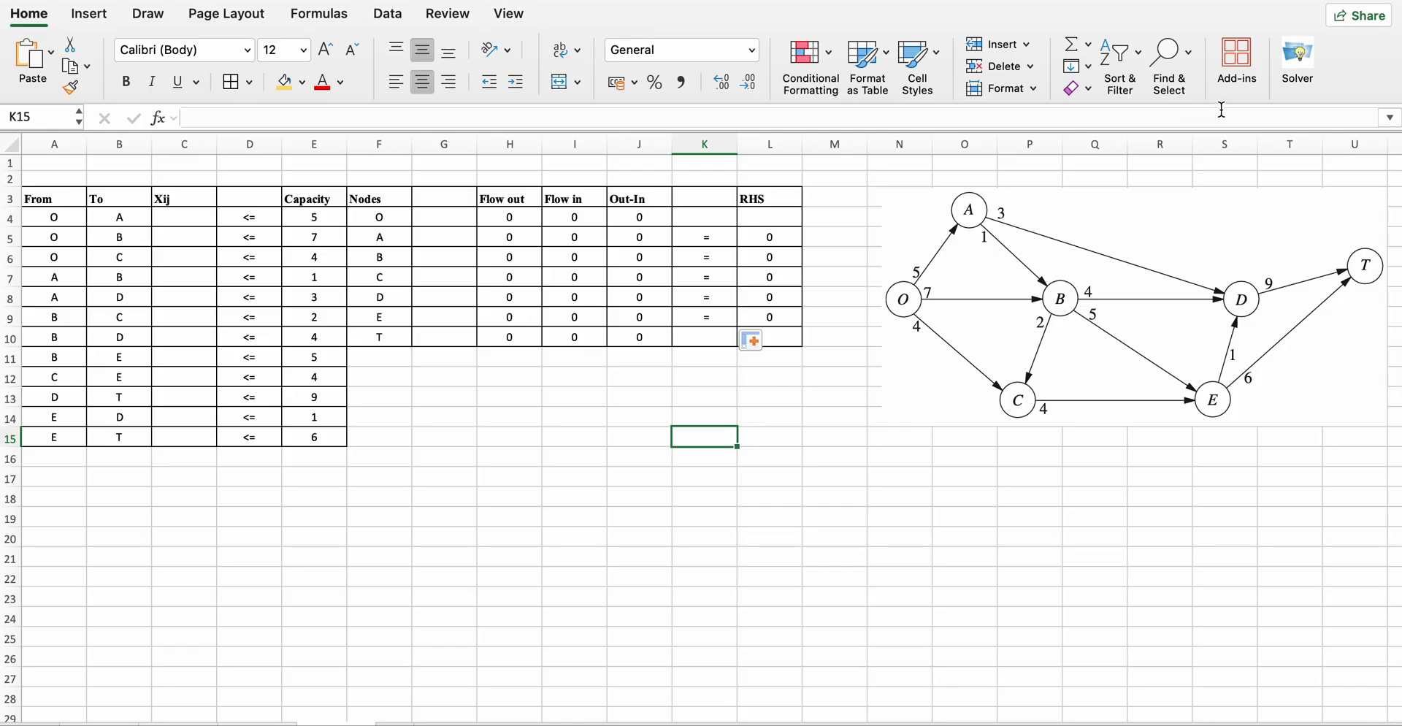
# Float the Solver window and set its objective to maximize $J$4.
pyautogui.click(1293, 57)
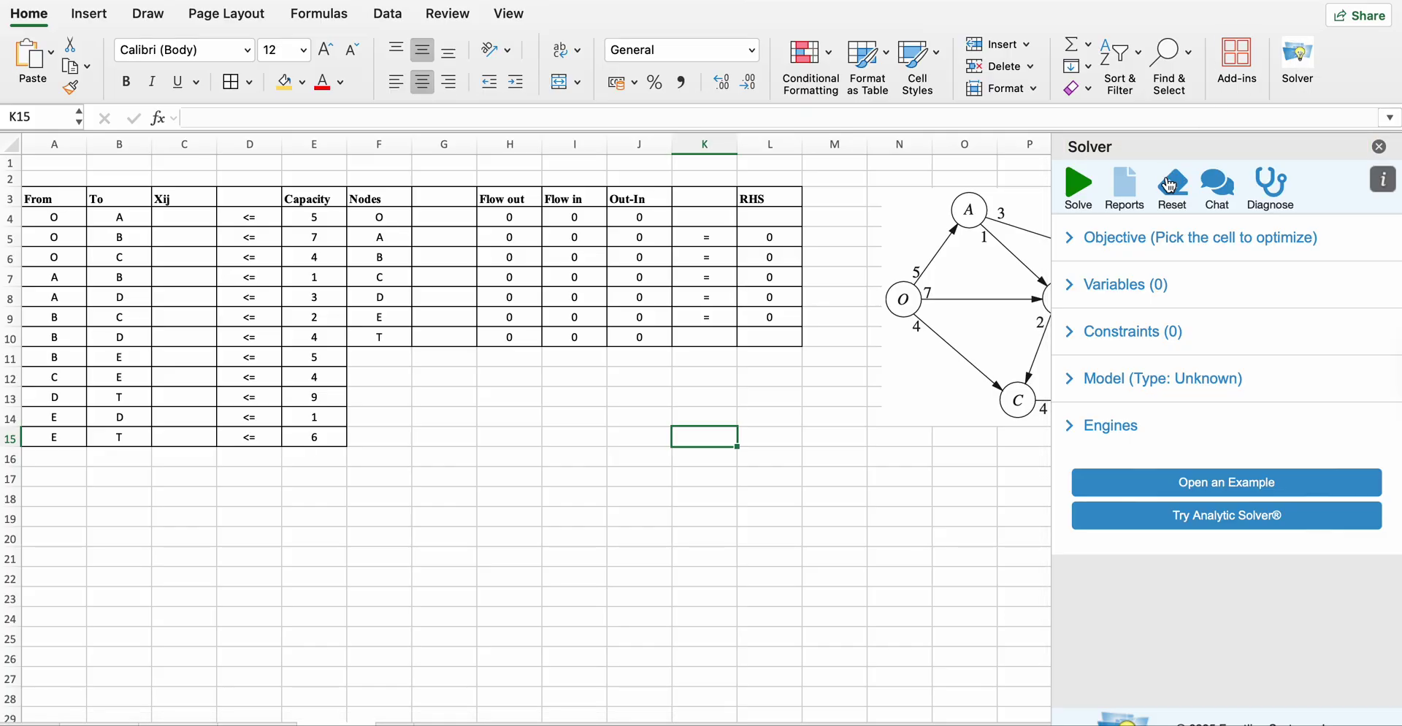
pyautogui.moveTo(1177, 143)
pyautogui.mouseDown()
pyautogui.moveTo(1017, 86)
pyautogui.moveTo(1090, 73)
pyautogui.mouseUp()
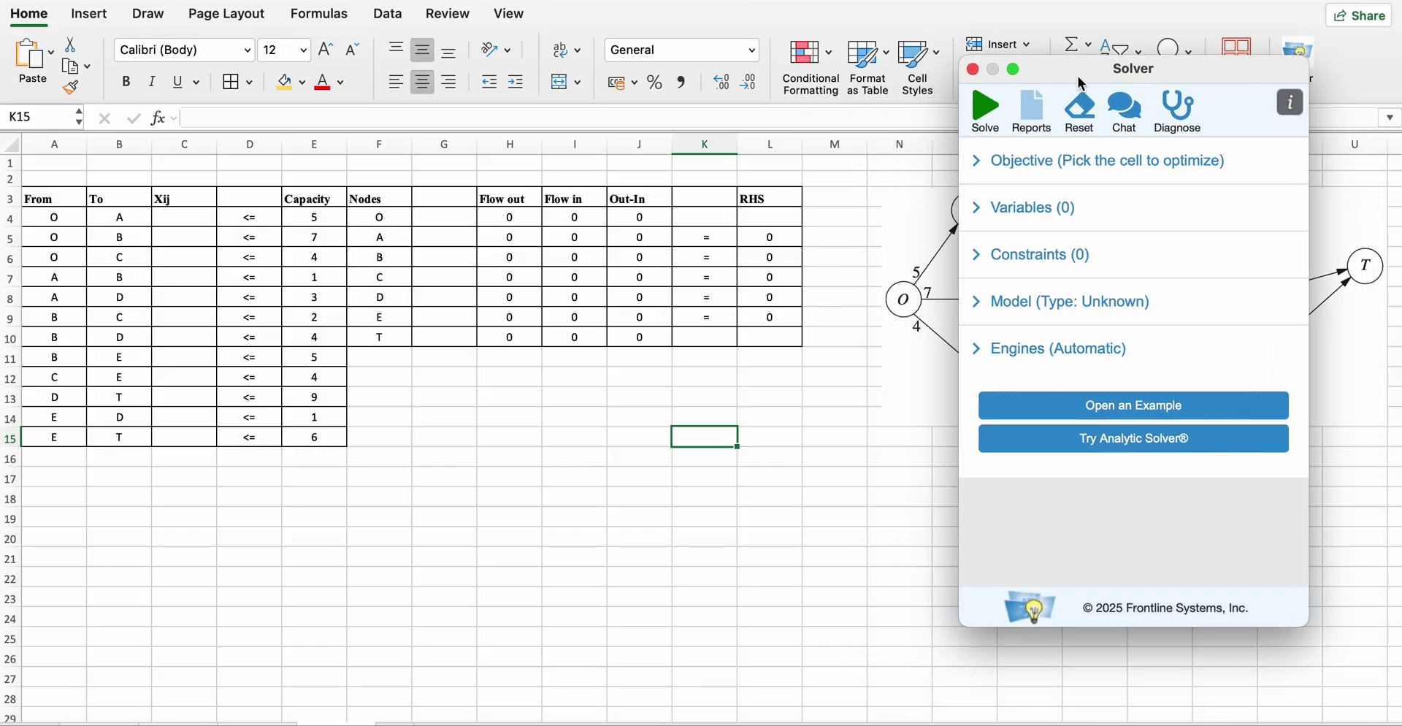
pyautogui.click(1035, 165)
pyautogui.click(1039, 217)
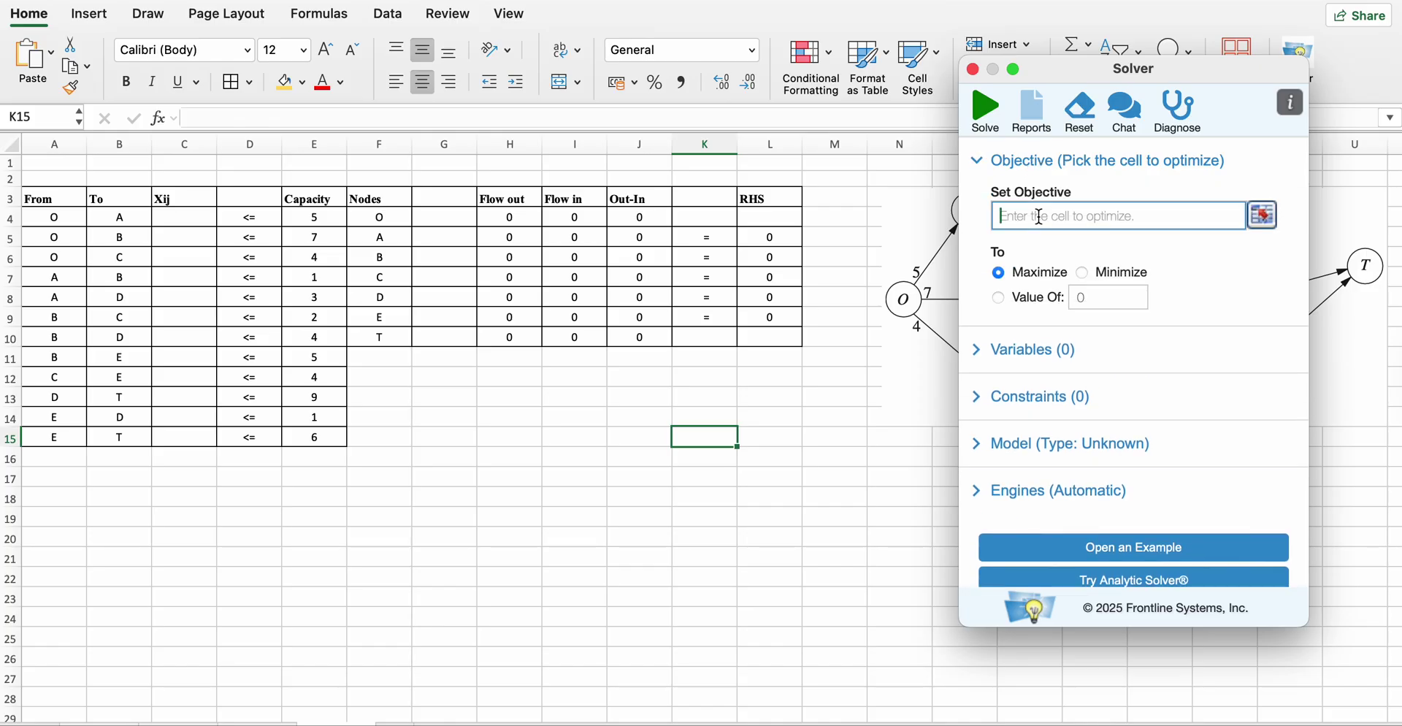
pyautogui.click(645, 218)
pyautogui.click(1260, 219)
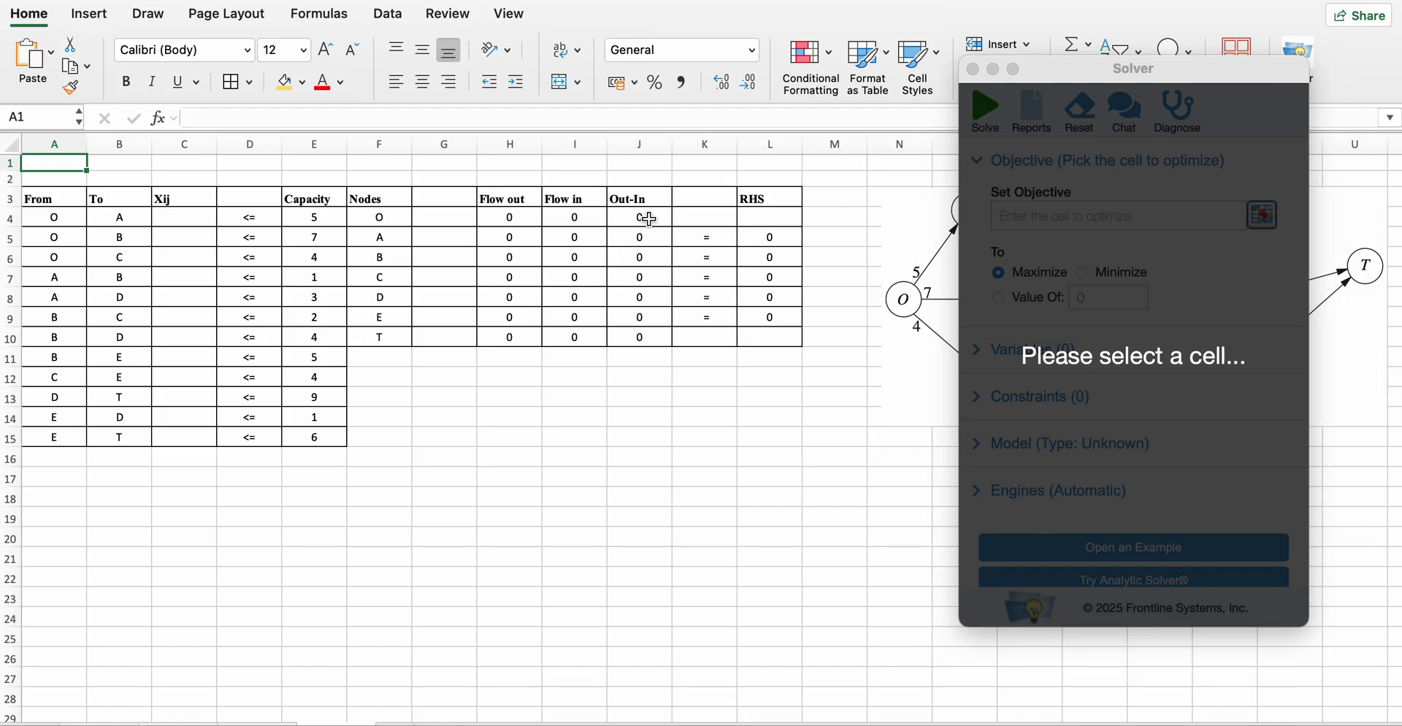
pyautogui.click(647, 219)
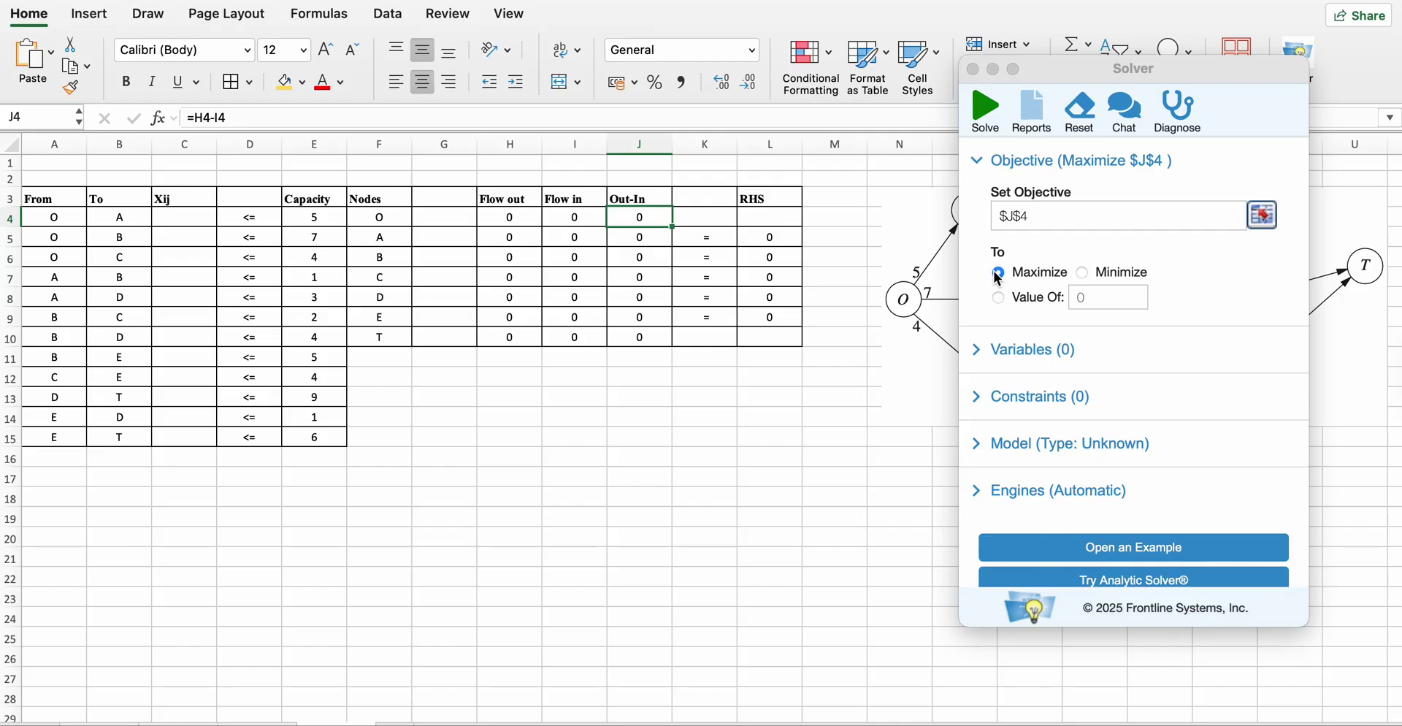
# Set Solver's non-negative decision variables to the Xij cells $C$4:$C$15.
pyautogui.click(993, 350)
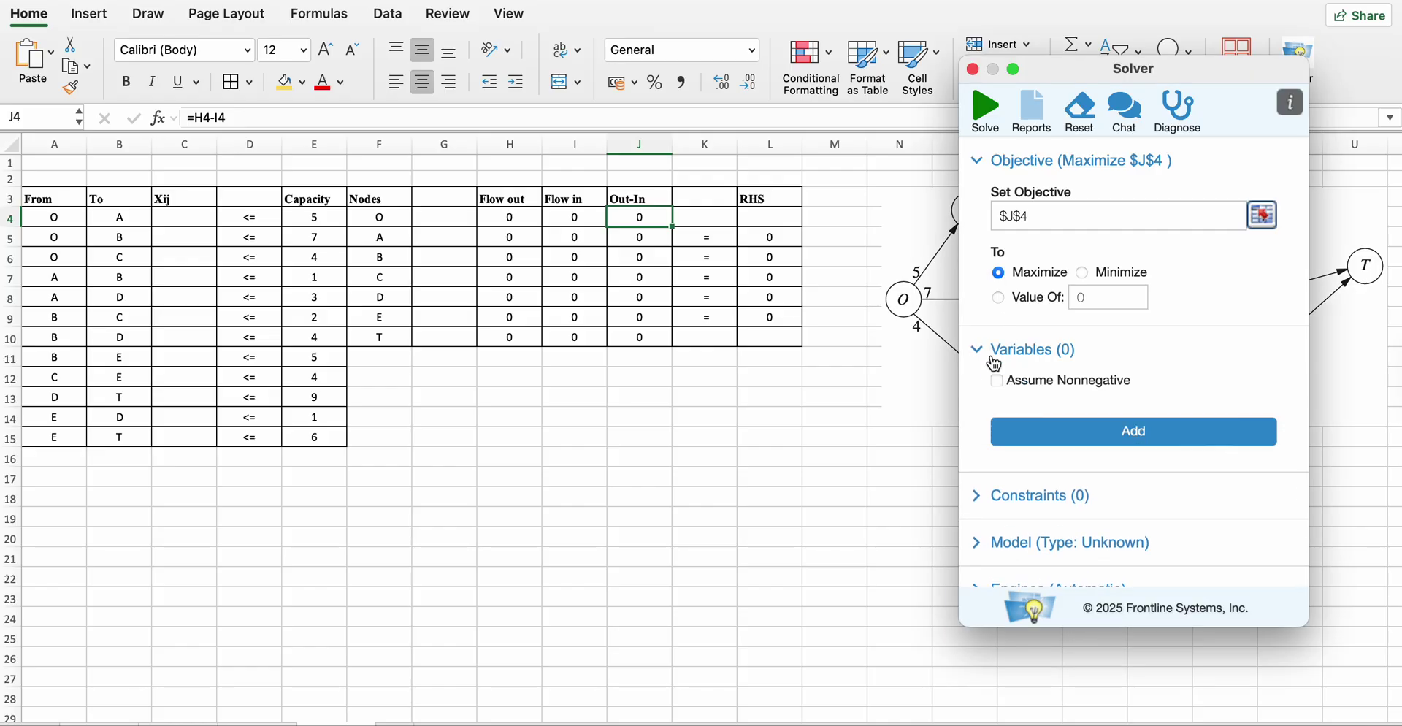
pyautogui.click(997, 380)
pyautogui.click(1059, 432)
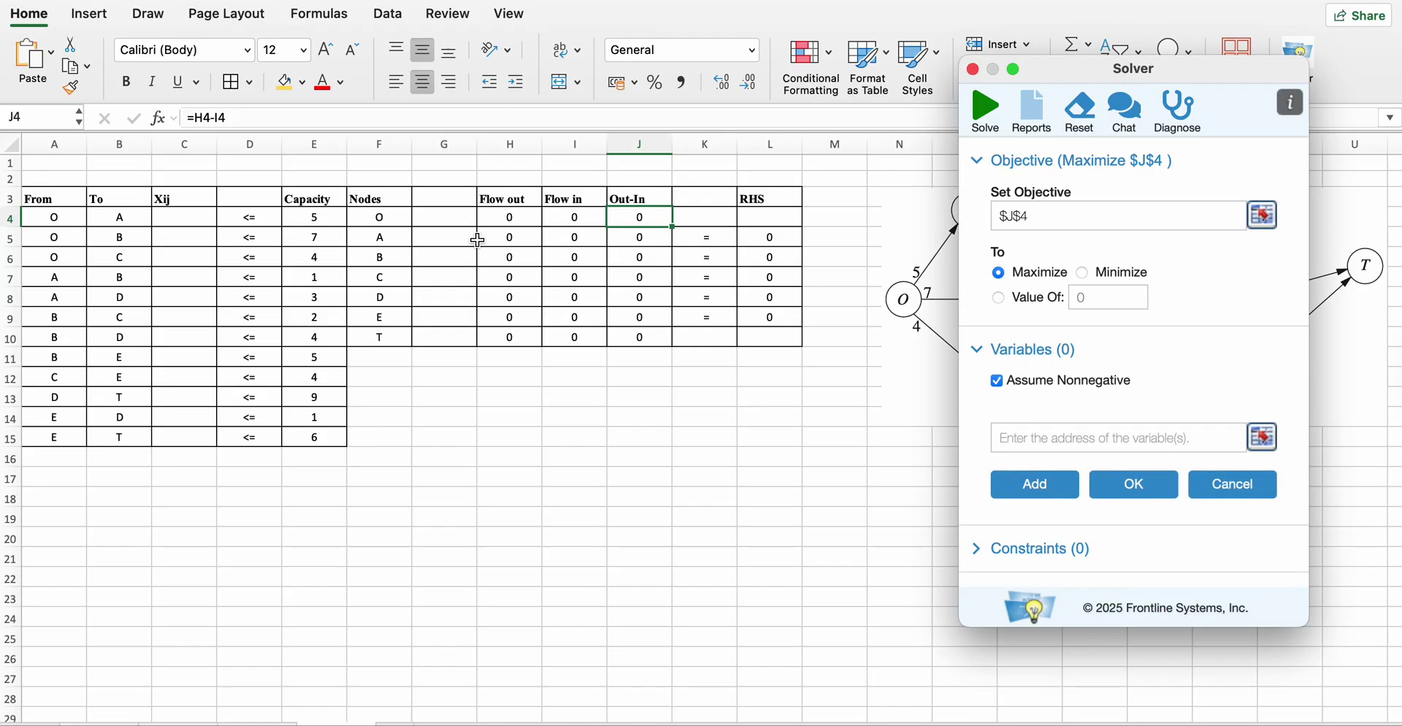
pyautogui.click(190, 217)
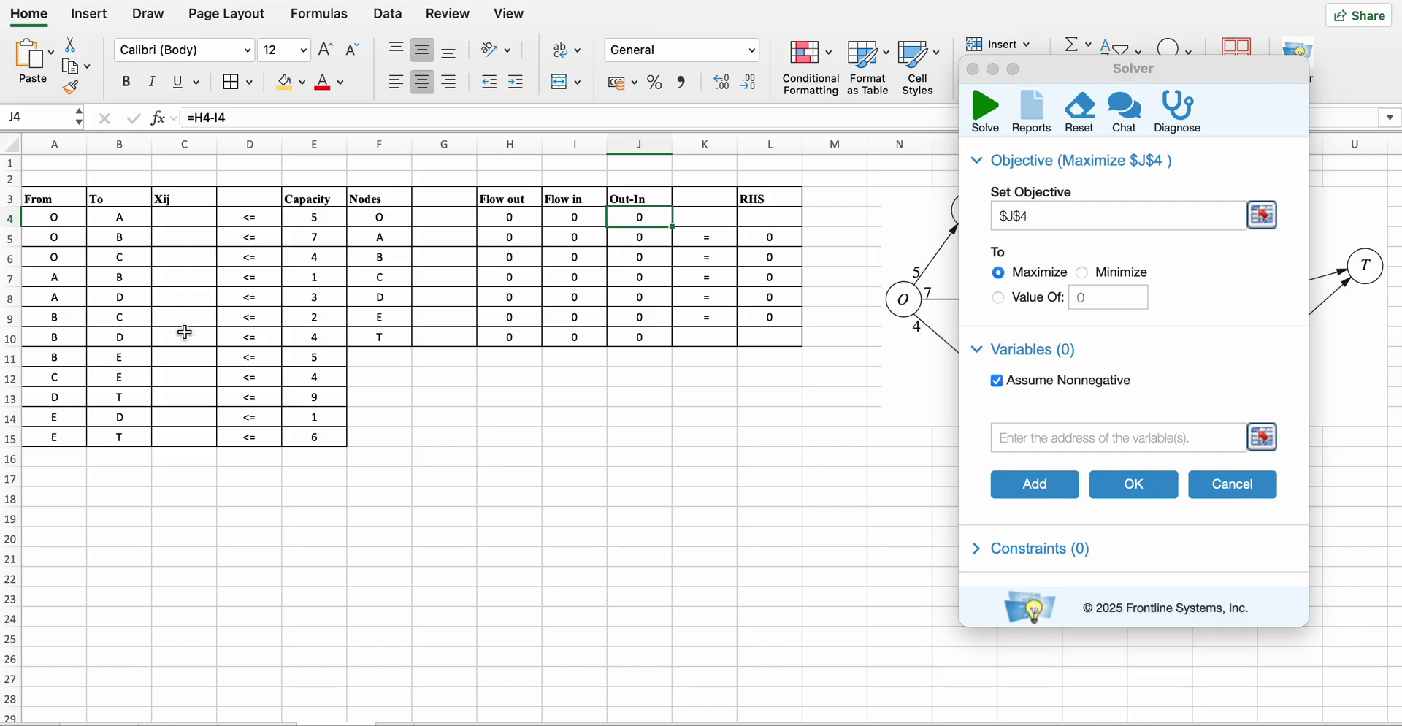
pyautogui.click(1261, 438)
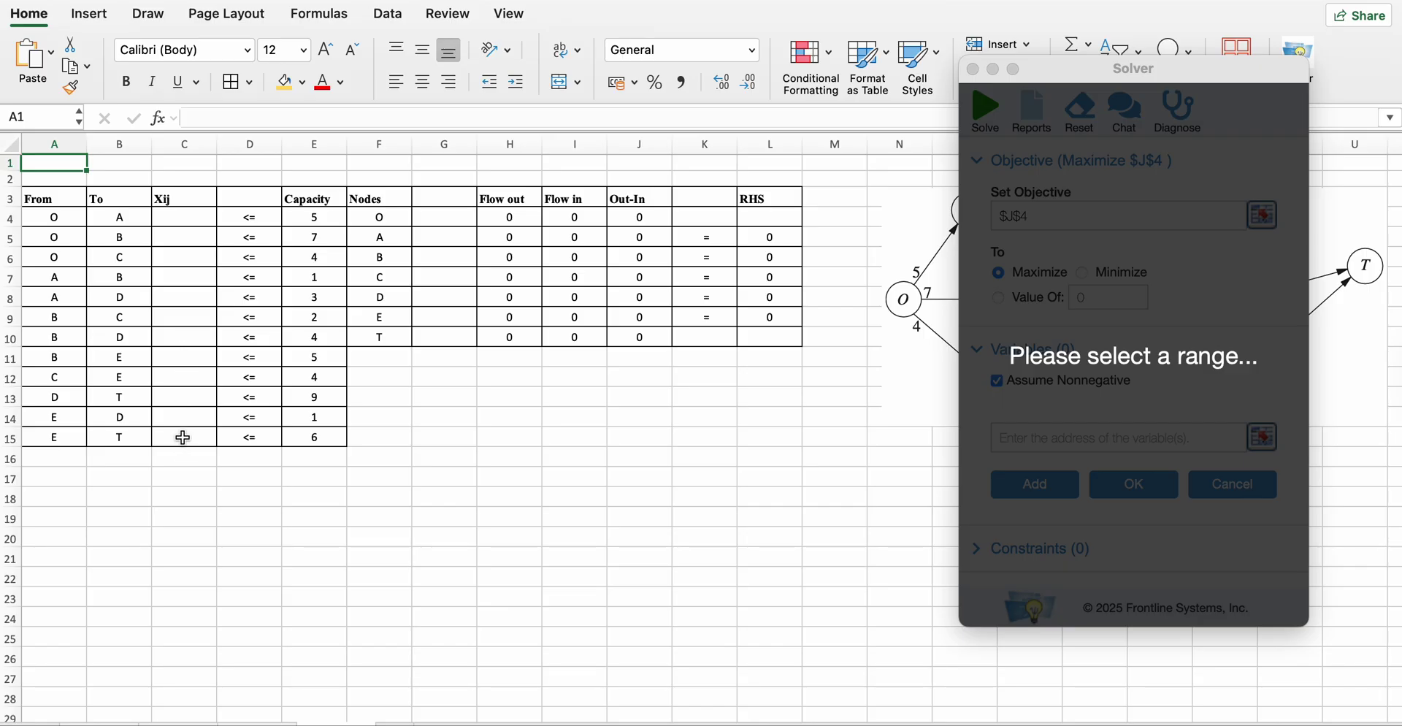
pyautogui.click(1011, 349)
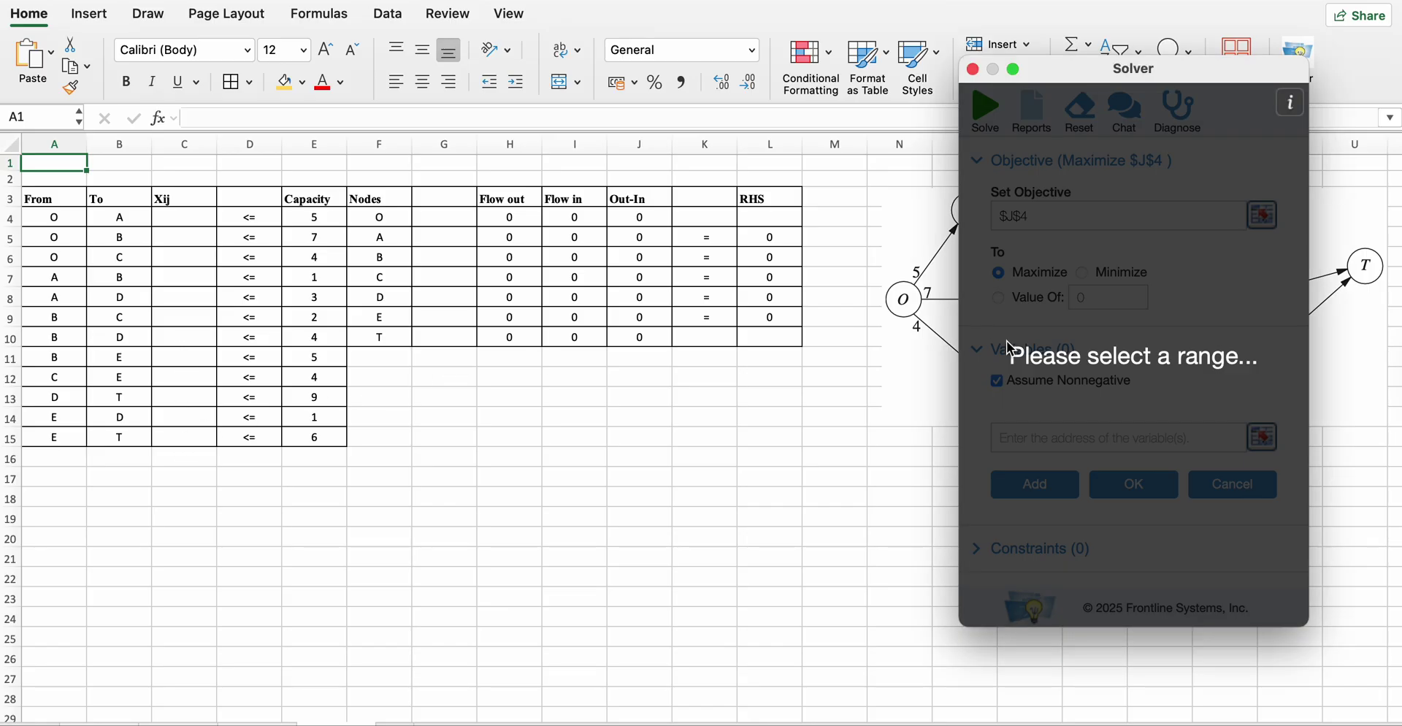
pyautogui.click(183, 218)
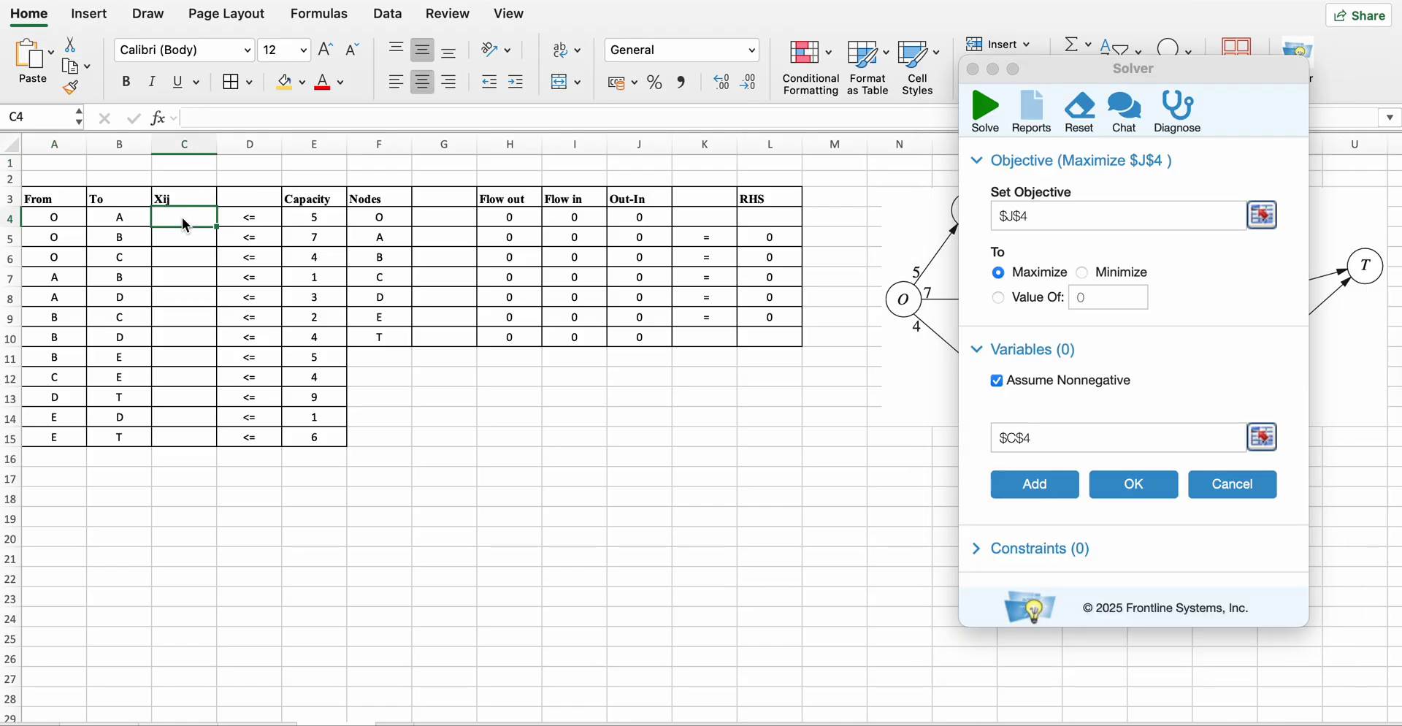
pyautogui.moveTo(183, 219); pyautogui.dragTo(189, 437)
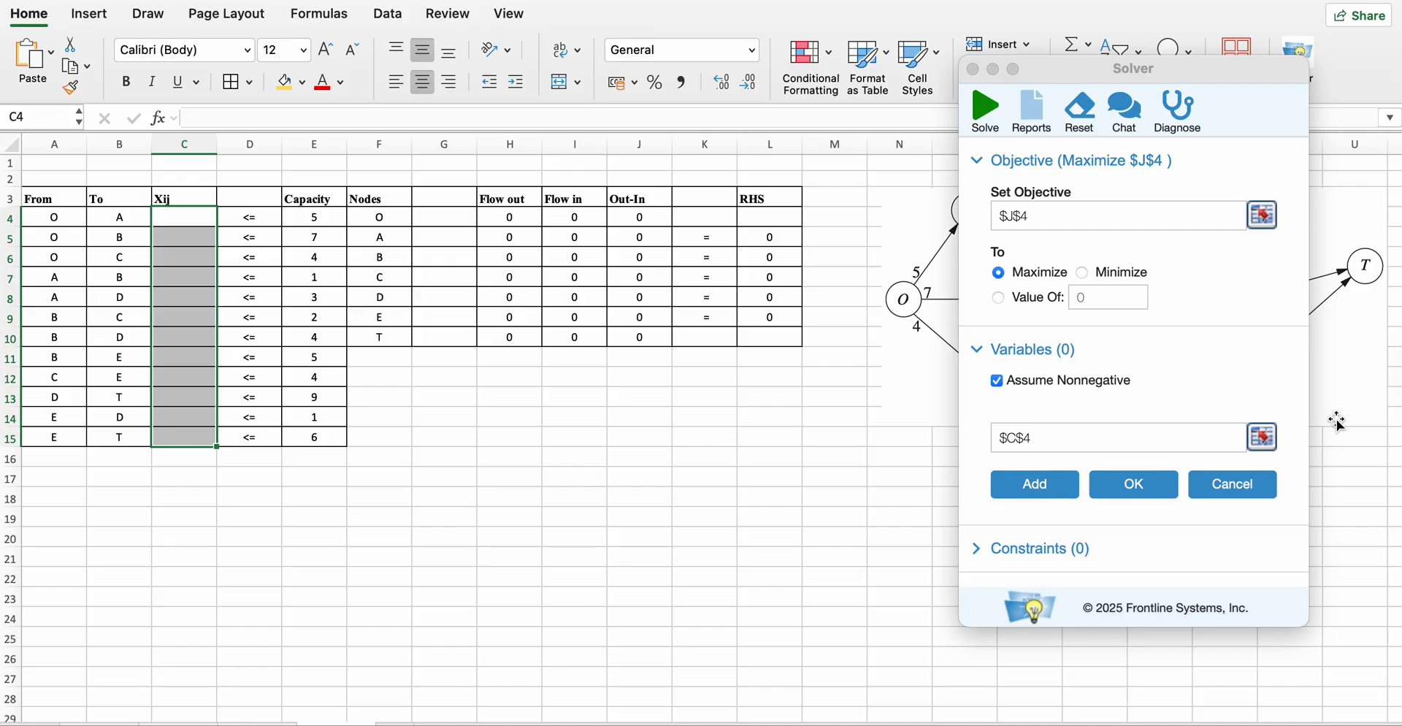
pyautogui.click(1263, 438)
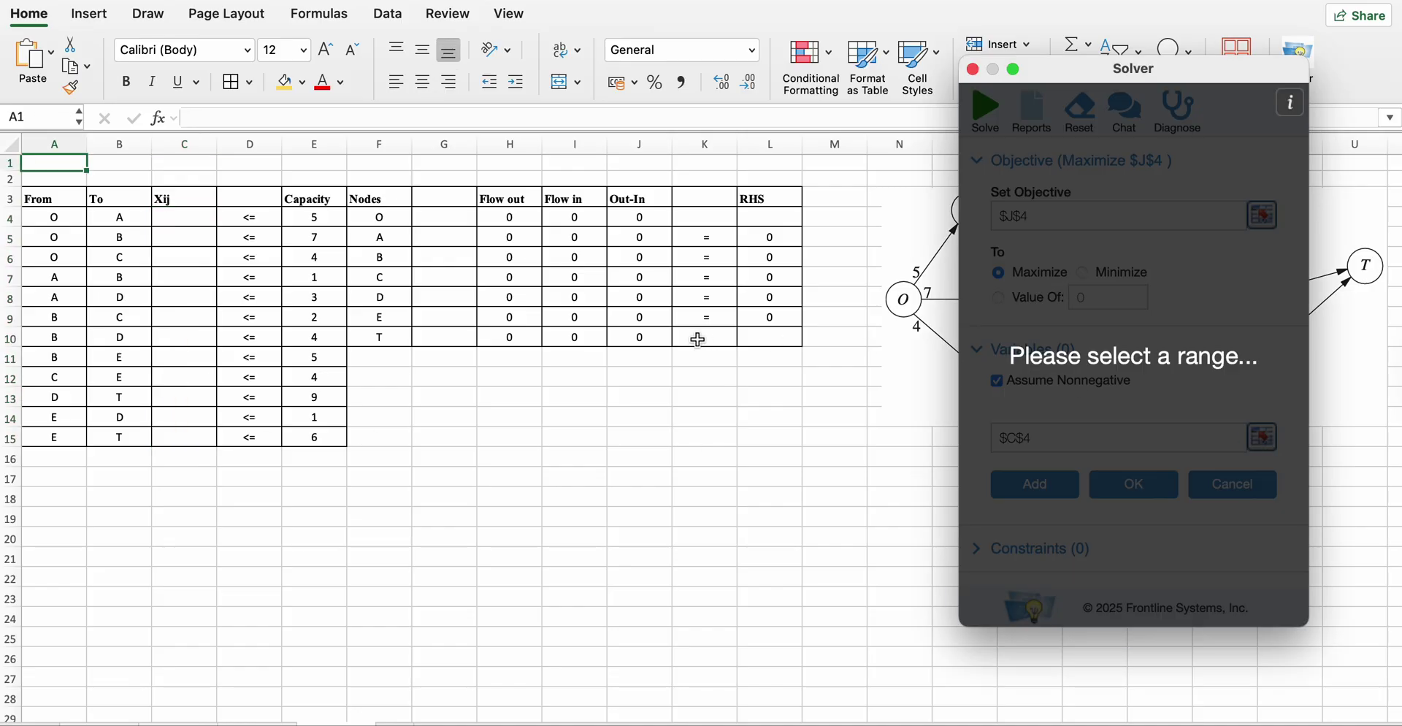
pyautogui.click(188, 216)
pyautogui.moveTo(188, 215); pyautogui.dragTo(197, 444)
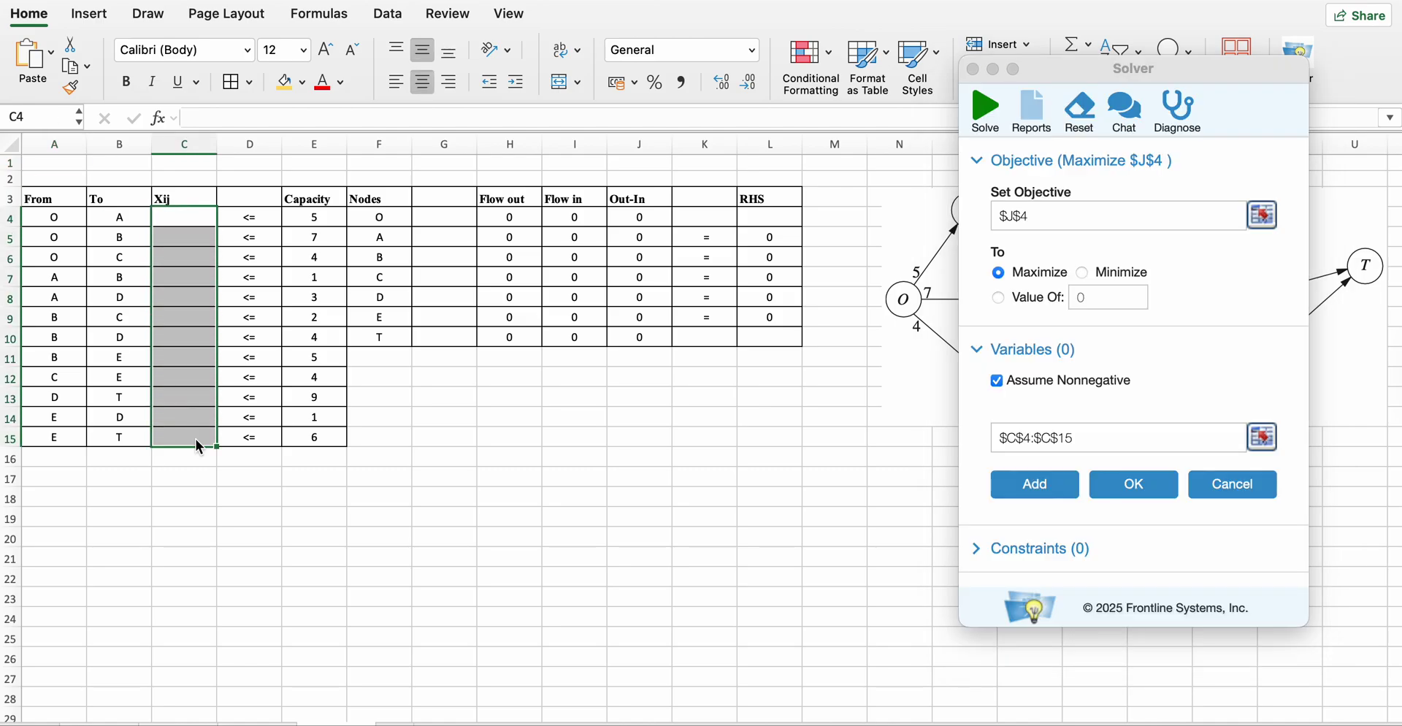
pyautogui.click(1149, 486)
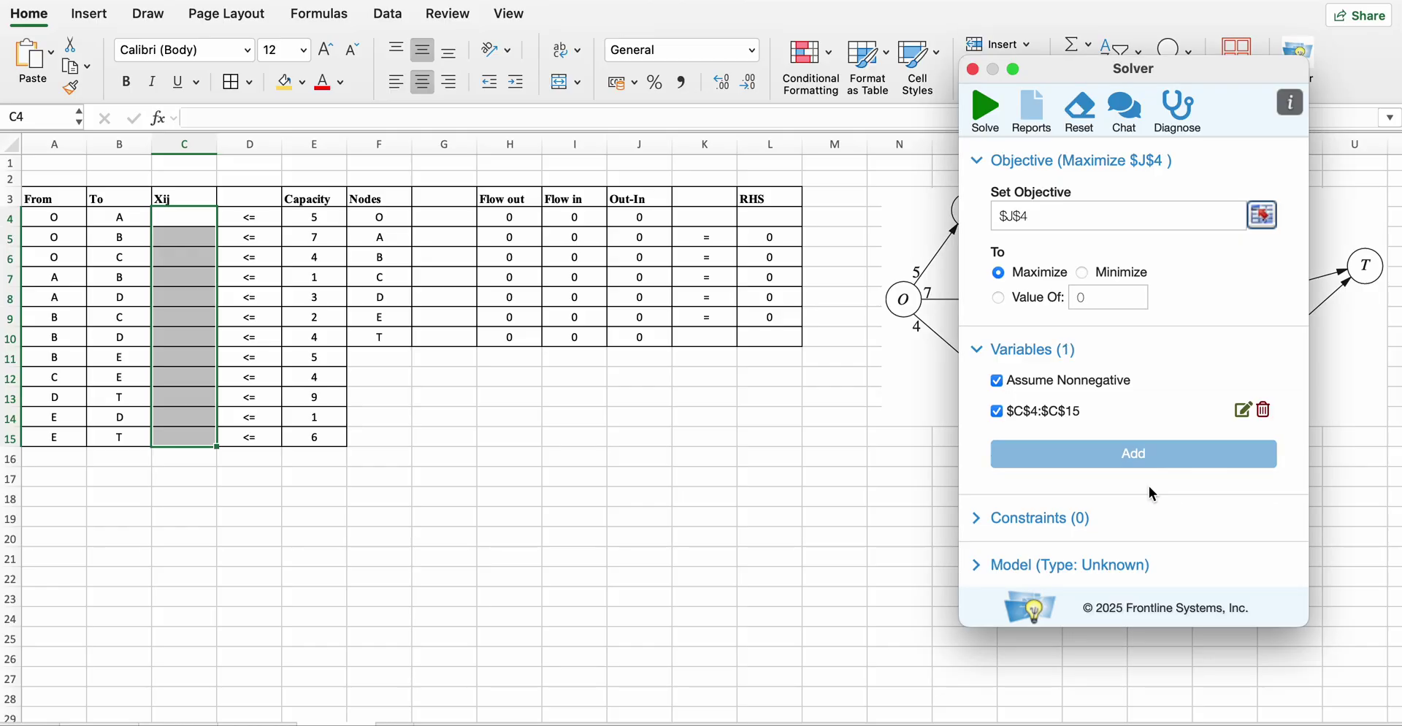
# Add the capacity constraint $C$4:$C$15 <= $E$4:$E$15.
pyautogui.click(1052, 523)
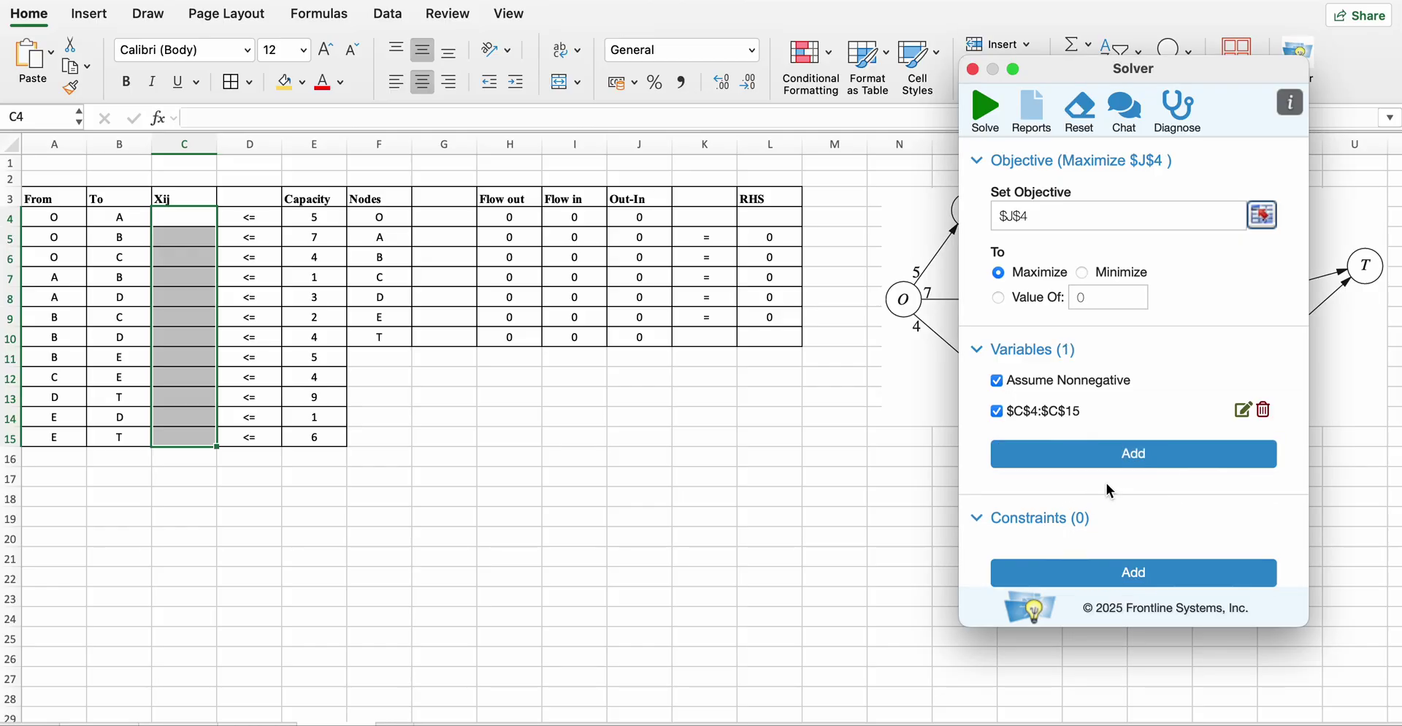
pyautogui.scroll(-5, 1106, 483)
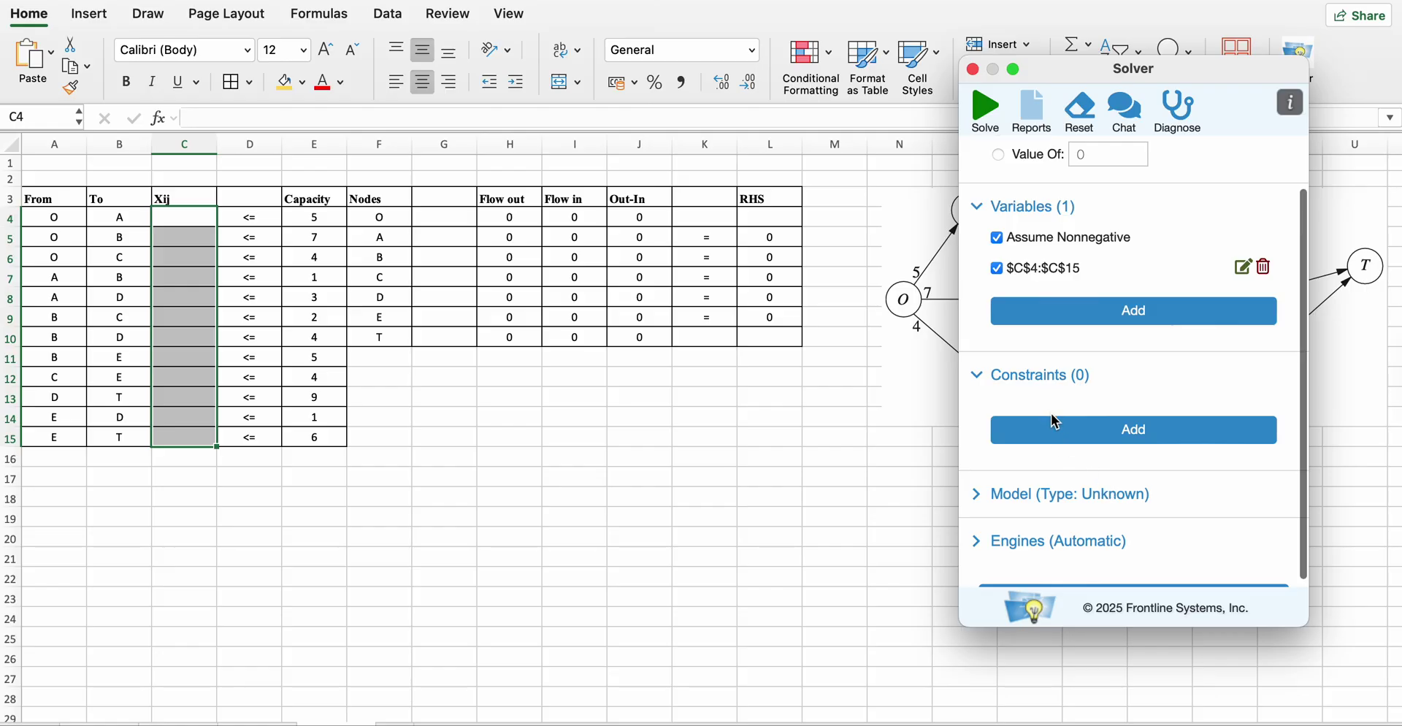
pyautogui.click(1049, 423)
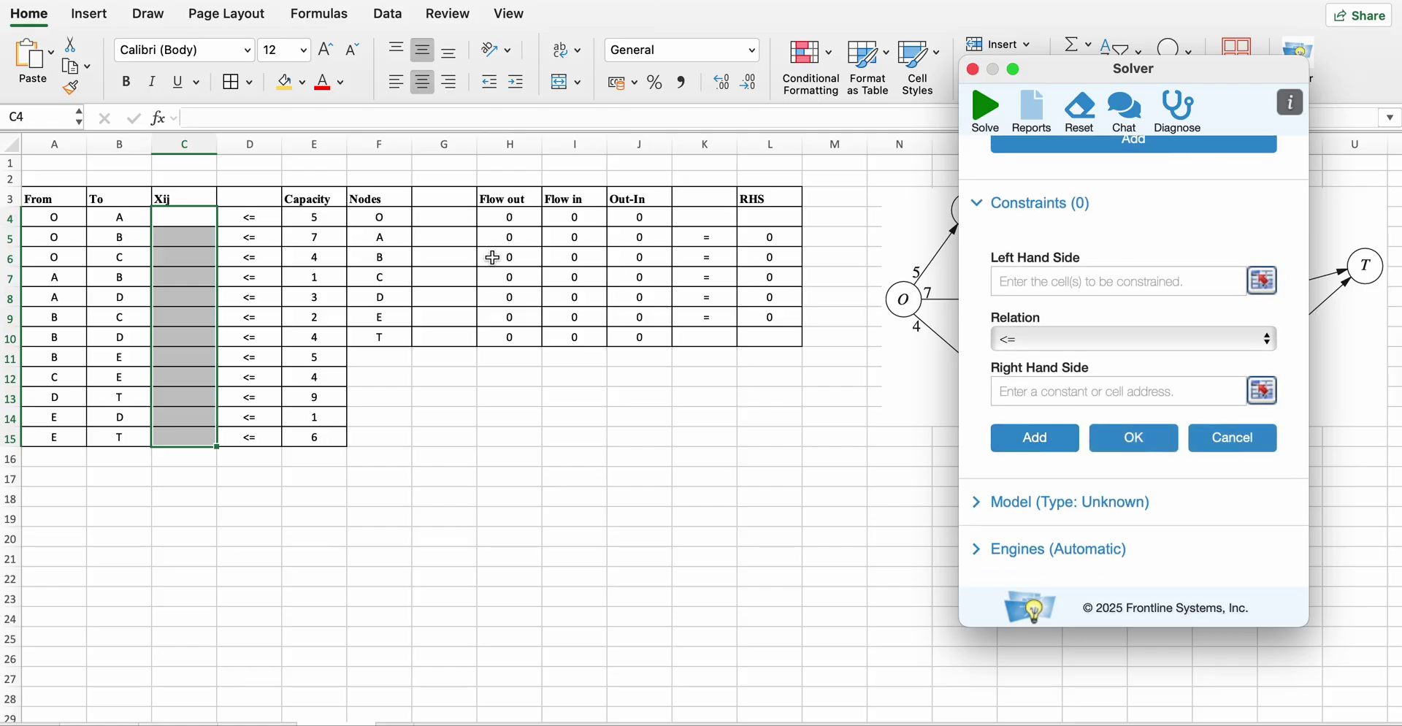
pyautogui.click(190, 216)
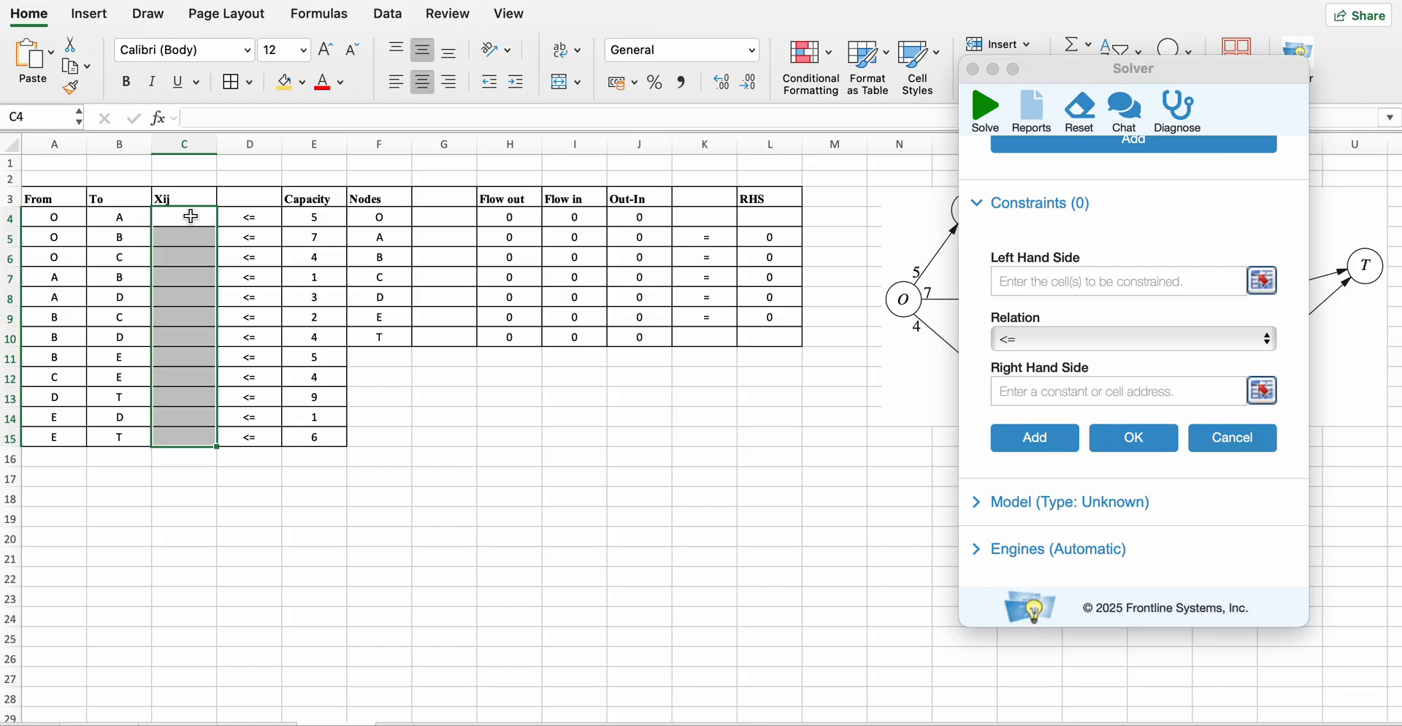
pyautogui.click(1263, 280)
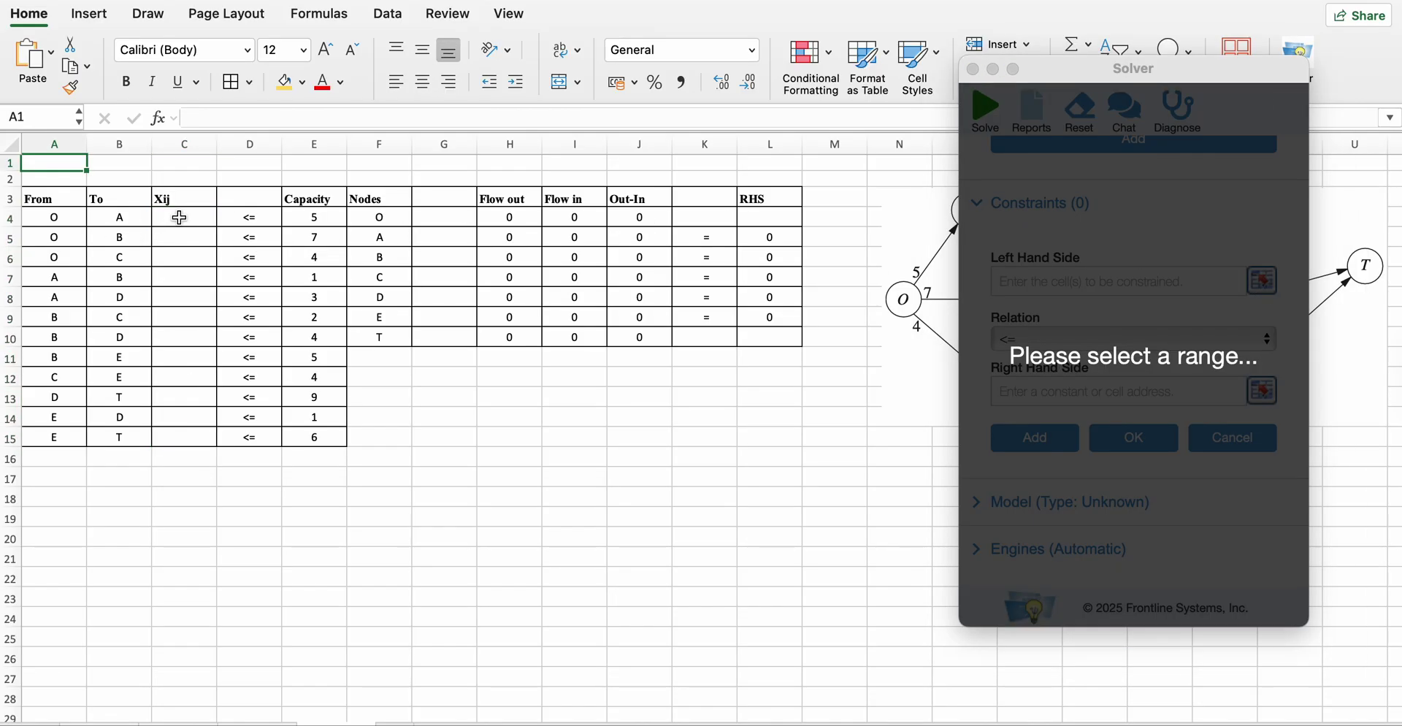
pyautogui.moveTo(178, 217); pyautogui.dragTo(193, 440)
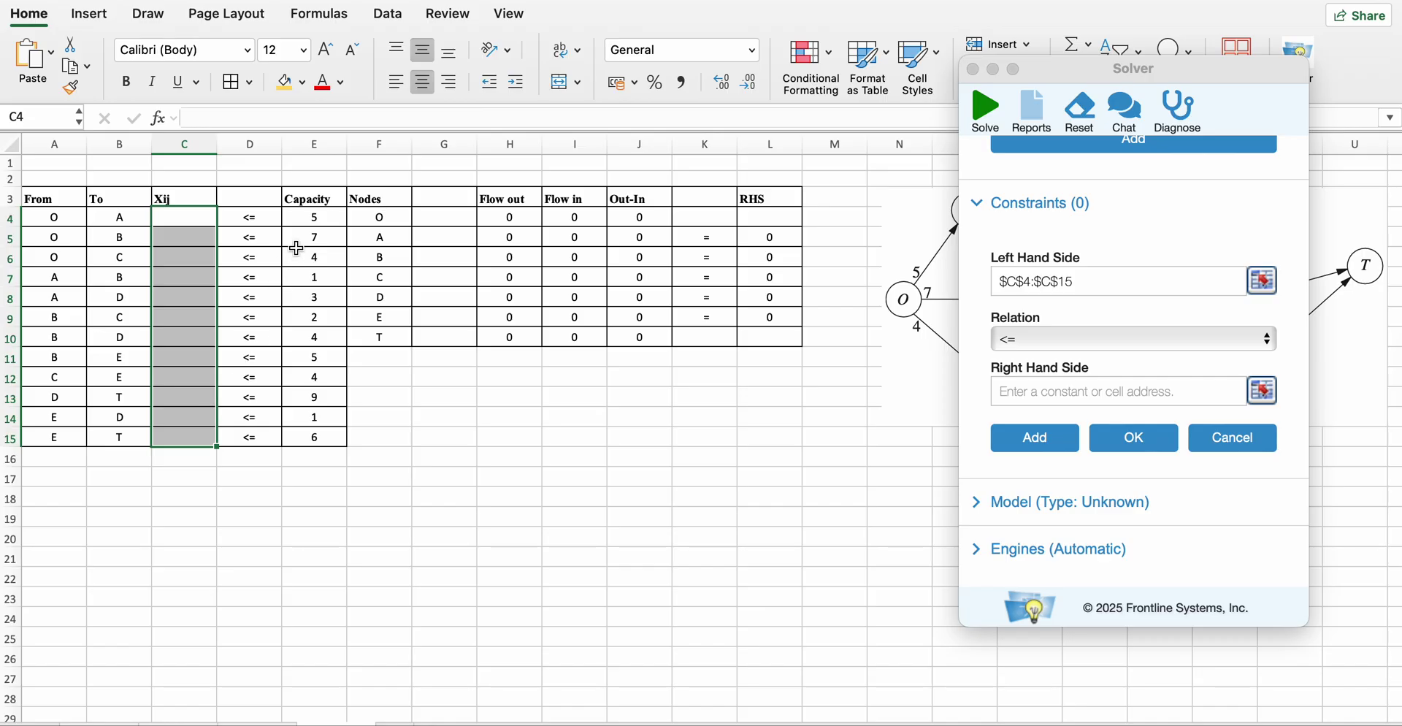
pyautogui.click(1040, 387)
pyautogui.click(1261, 391)
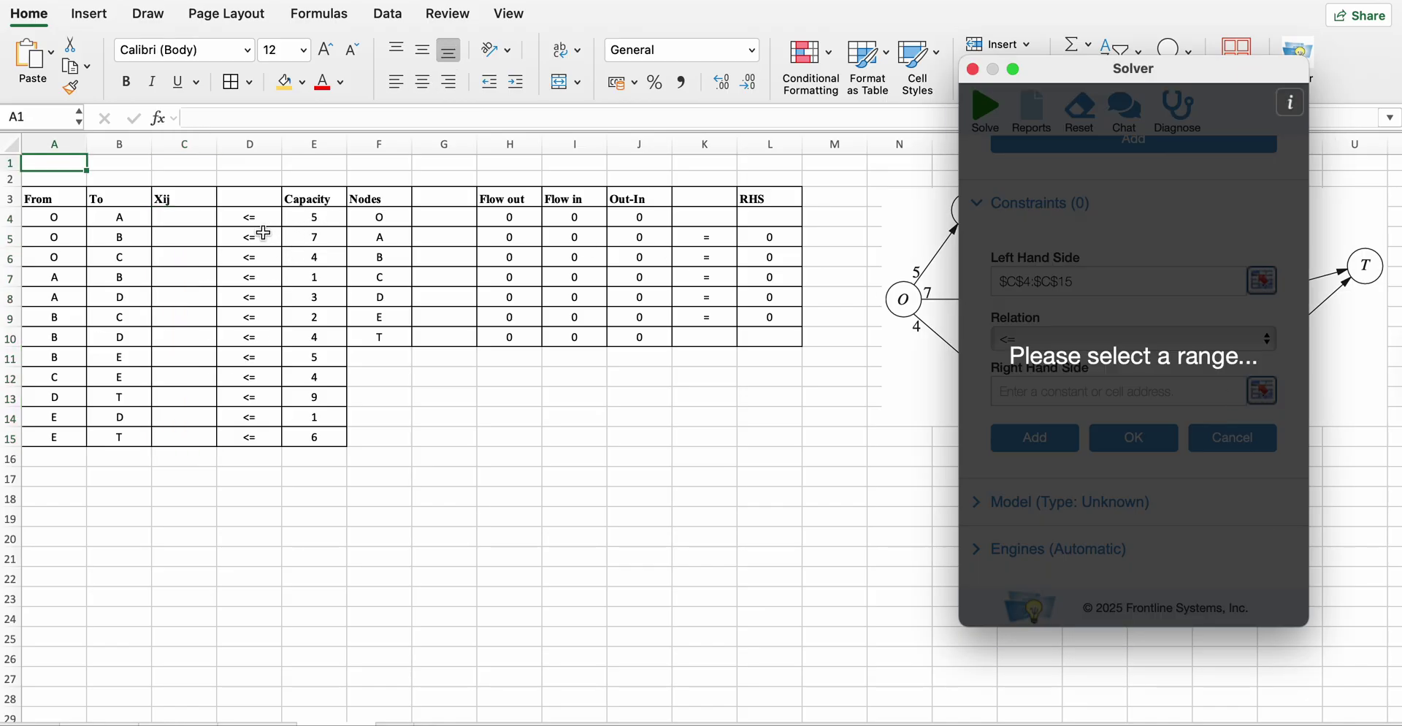
pyautogui.moveTo(314, 217); pyautogui.dragTo(319, 438)
pyautogui.click(1061, 438)
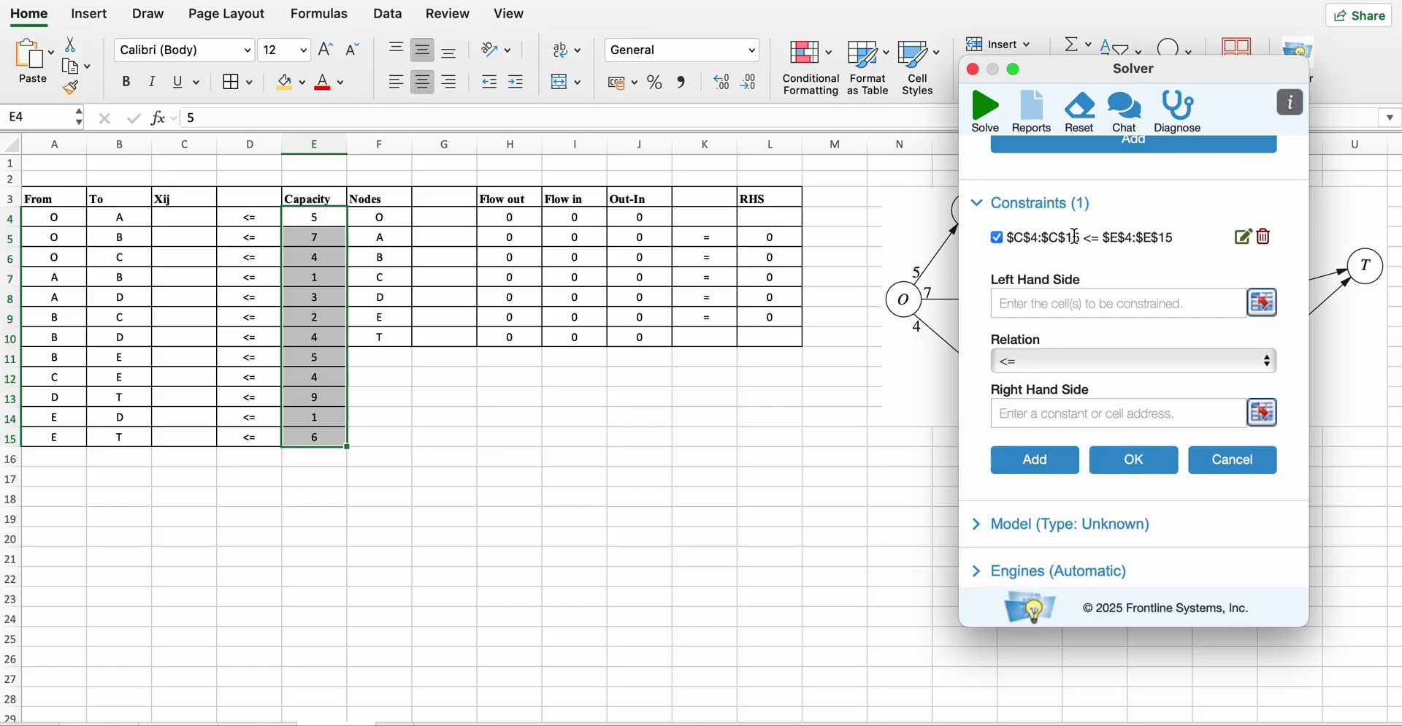
# Add the flow-balance constraint $J$5:$J$9 = $L$5:$L$9 for nodes A–E.
pyautogui.click(1028, 303)
pyautogui.click(1265, 304)
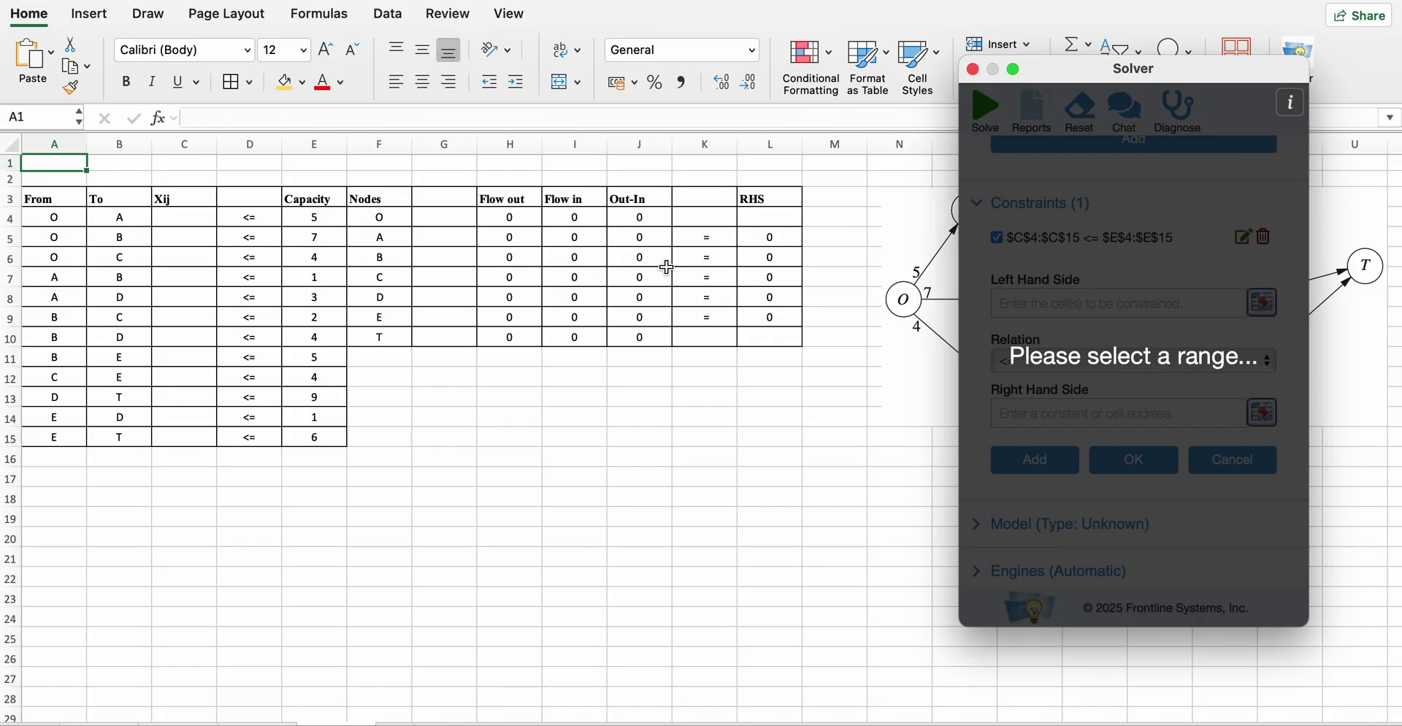
pyautogui.click(632, 237)
pyautogui.moveTo(632, 237); pyautogui.dragTo(640, 322)
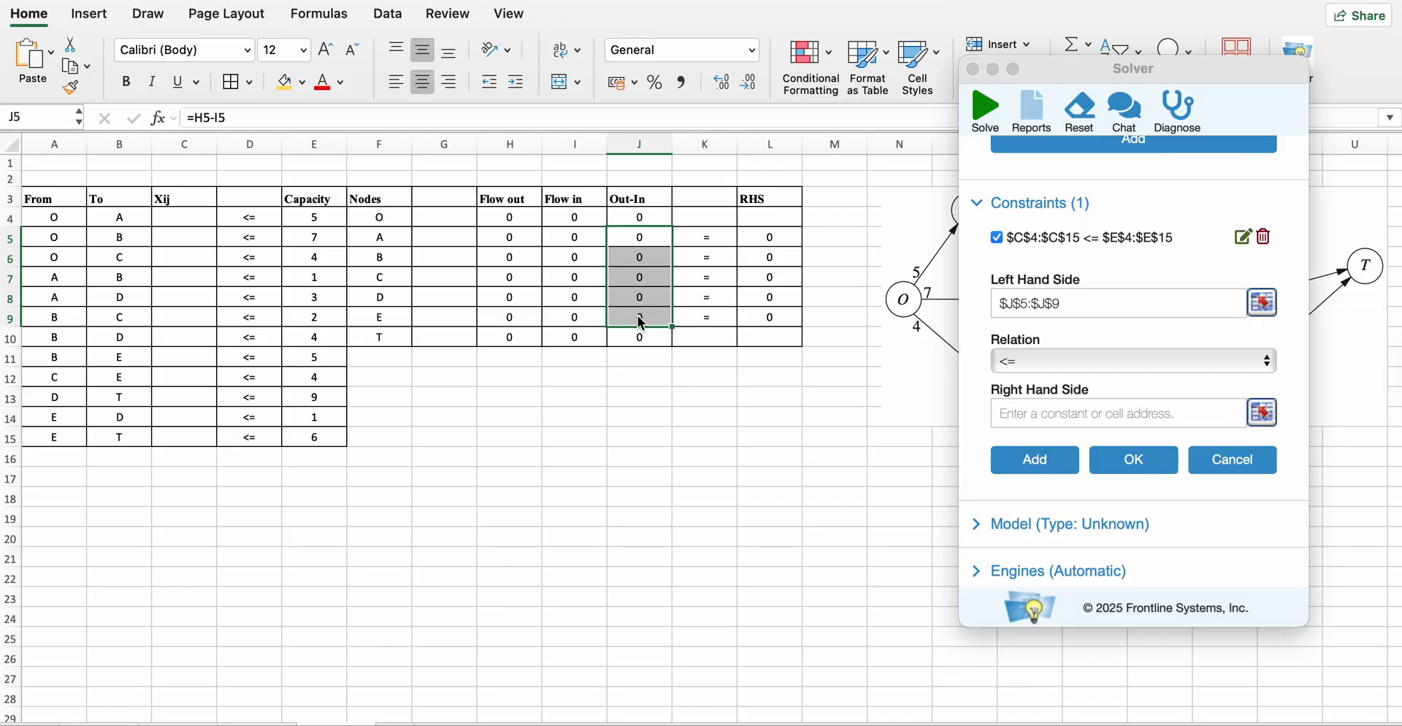
pyautogui.click(1035, 359)
pyautogui.click(1019, 387)
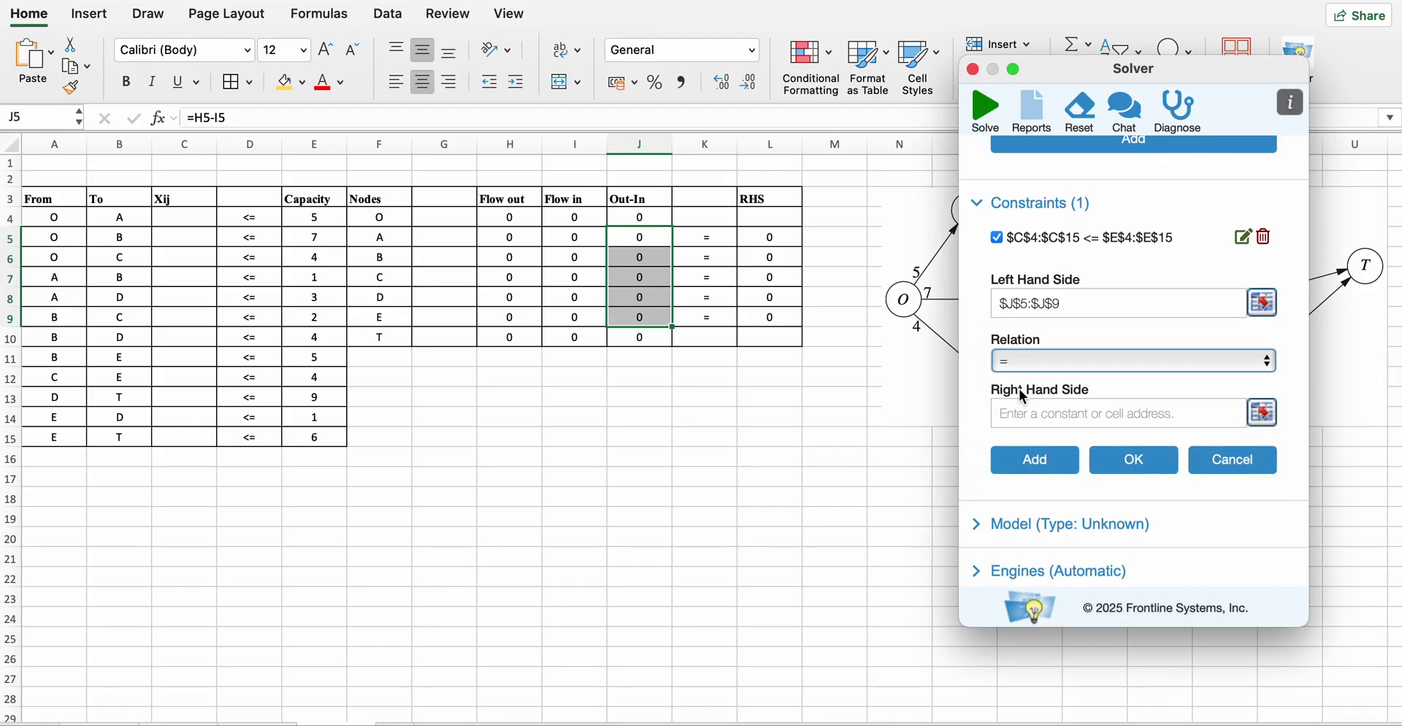
pyautogui.click(1270, 414)
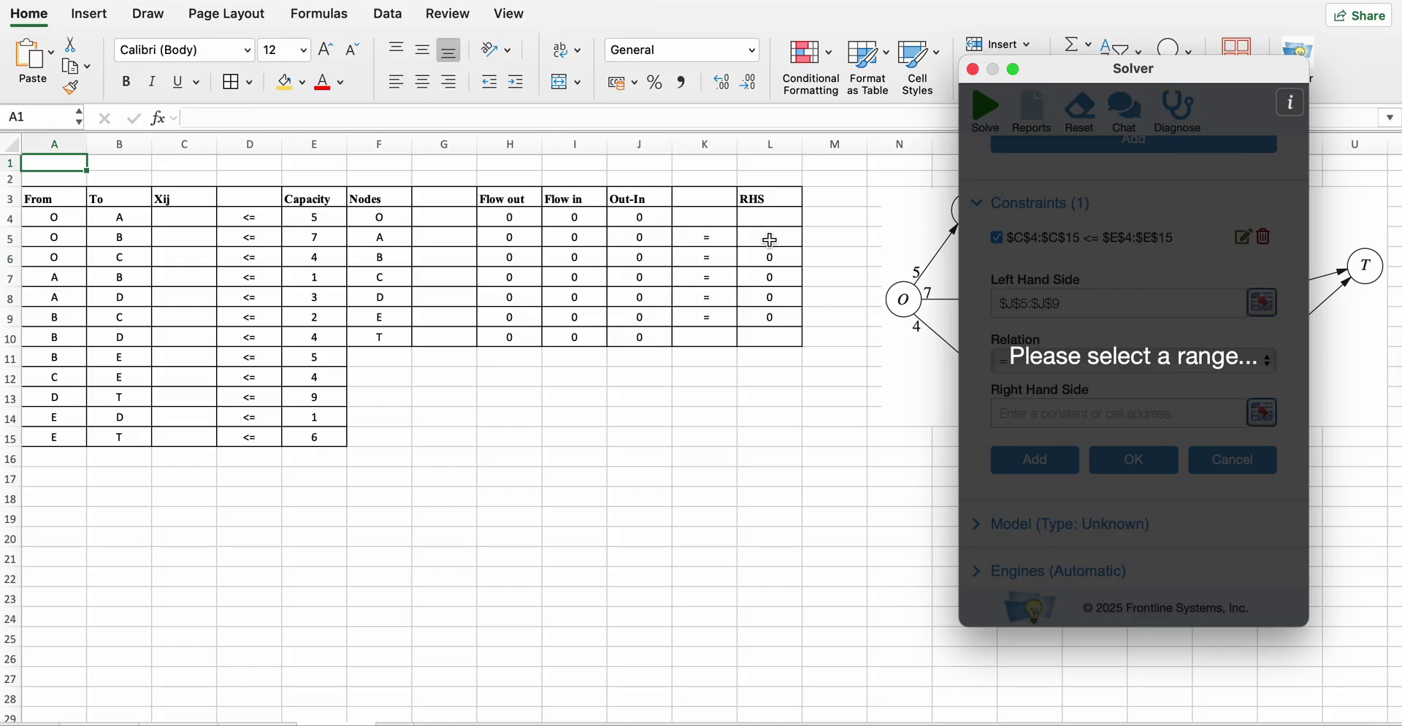
pyautogui.moveTo(769, 240); pyautogui.dragTo(773, 315)
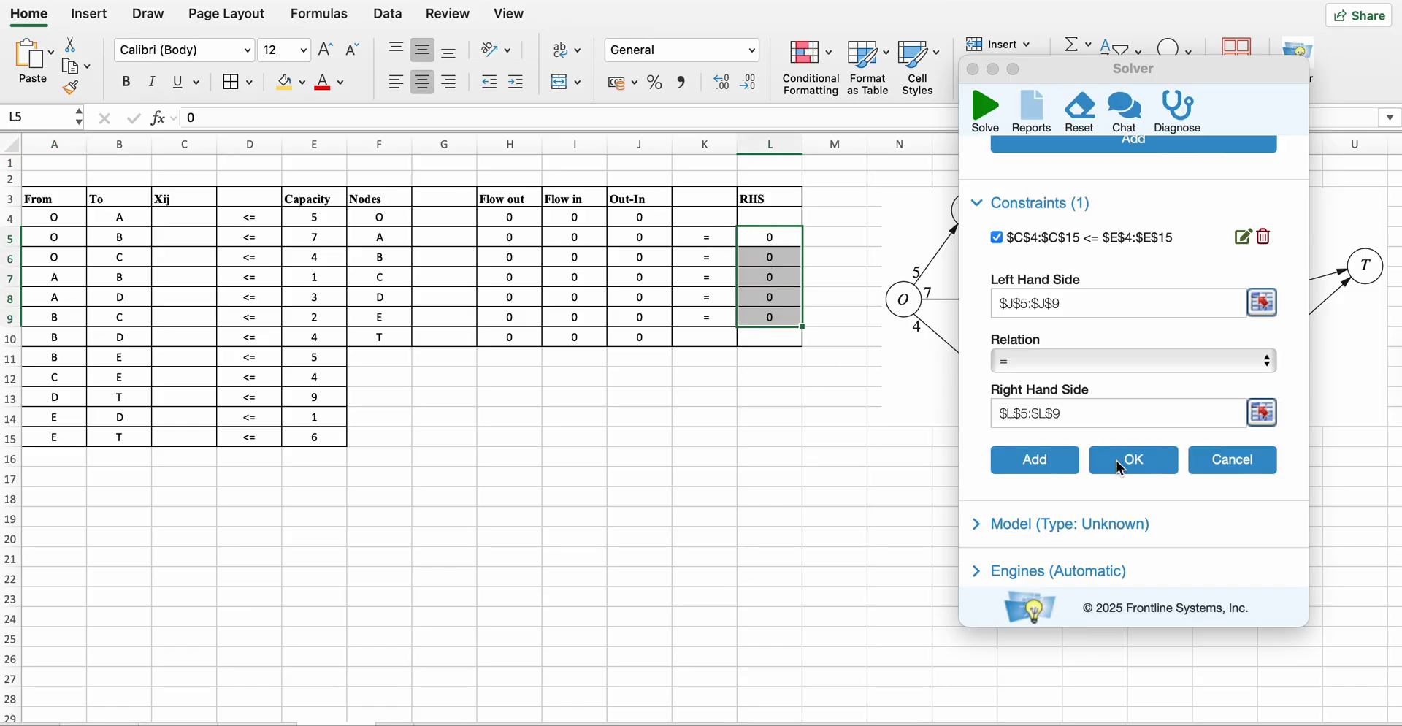
pyautogui.click(1119, 466)
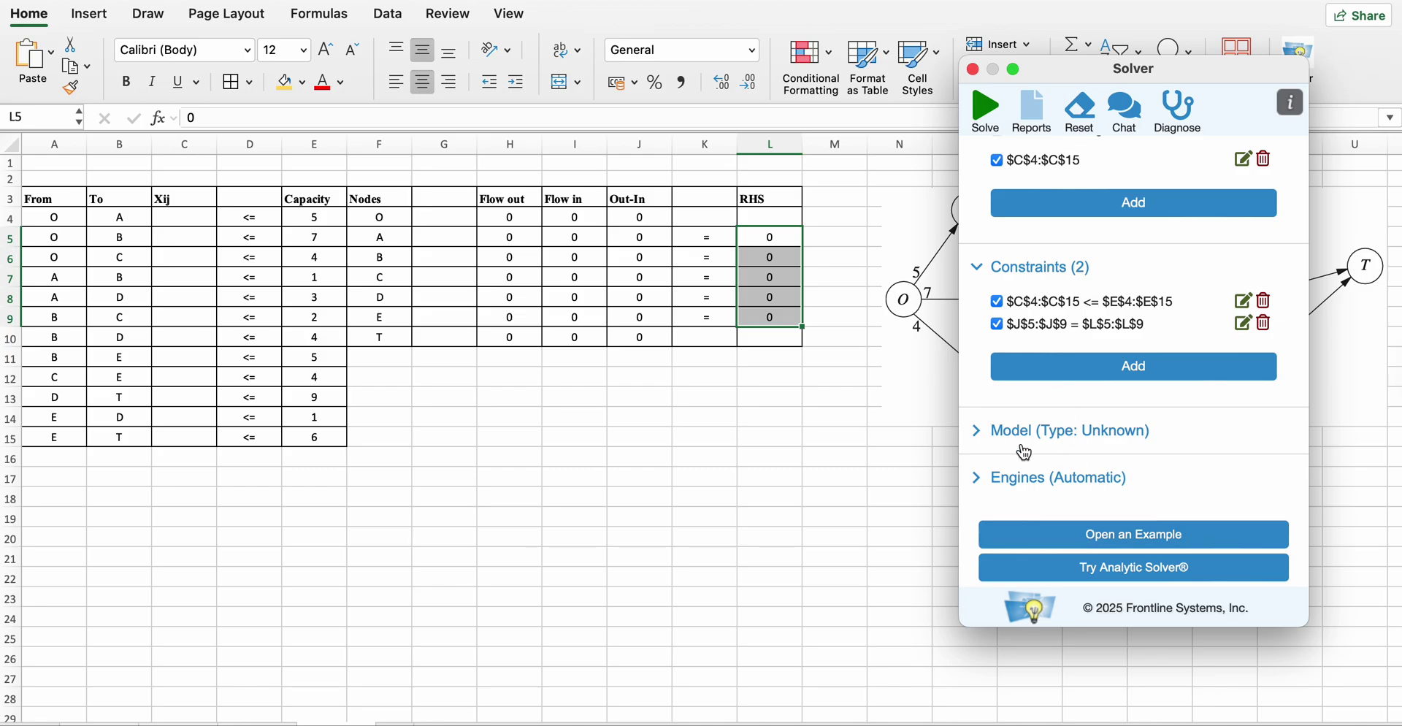
# Solve with the LP/Quadratic engine, giving a maximum flow of 14.
pyautogui.click(1025, 477)
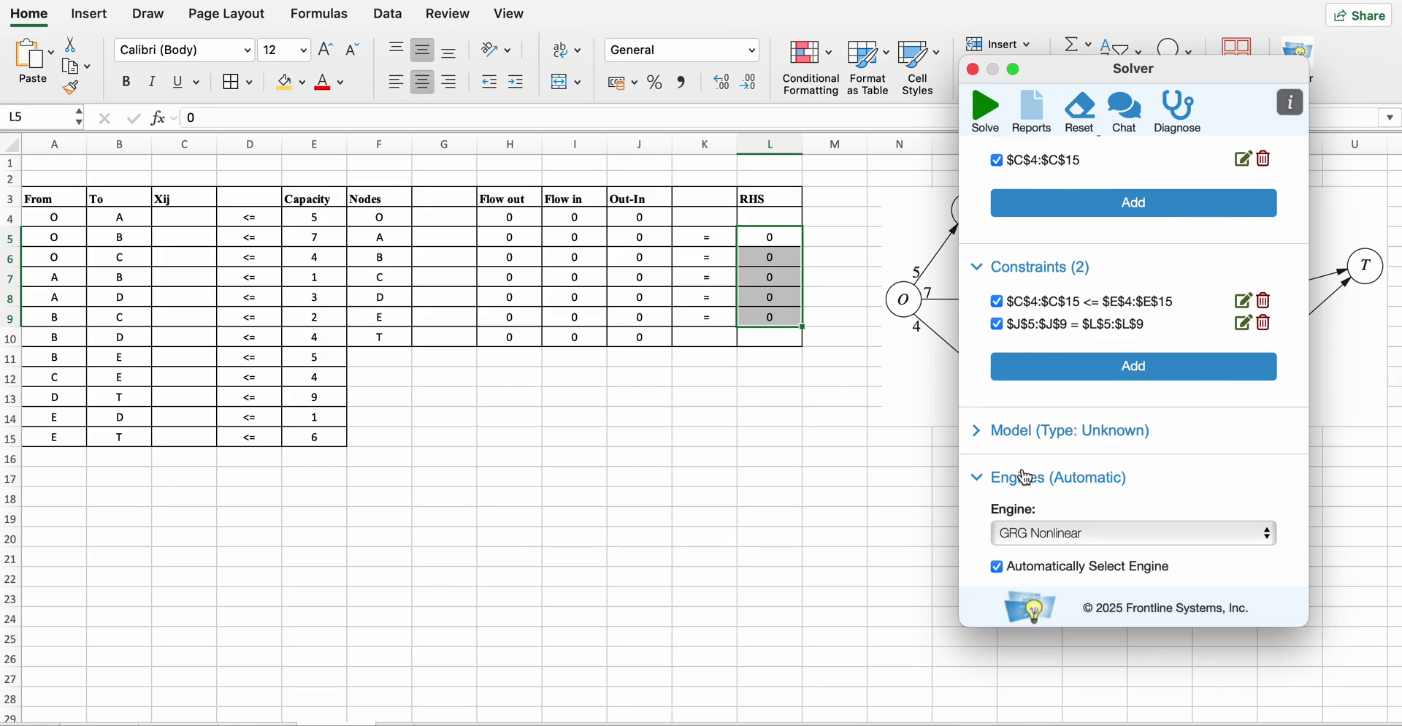
pyautogui.click(1024, 539)
pyautogui.click(1030, 555)
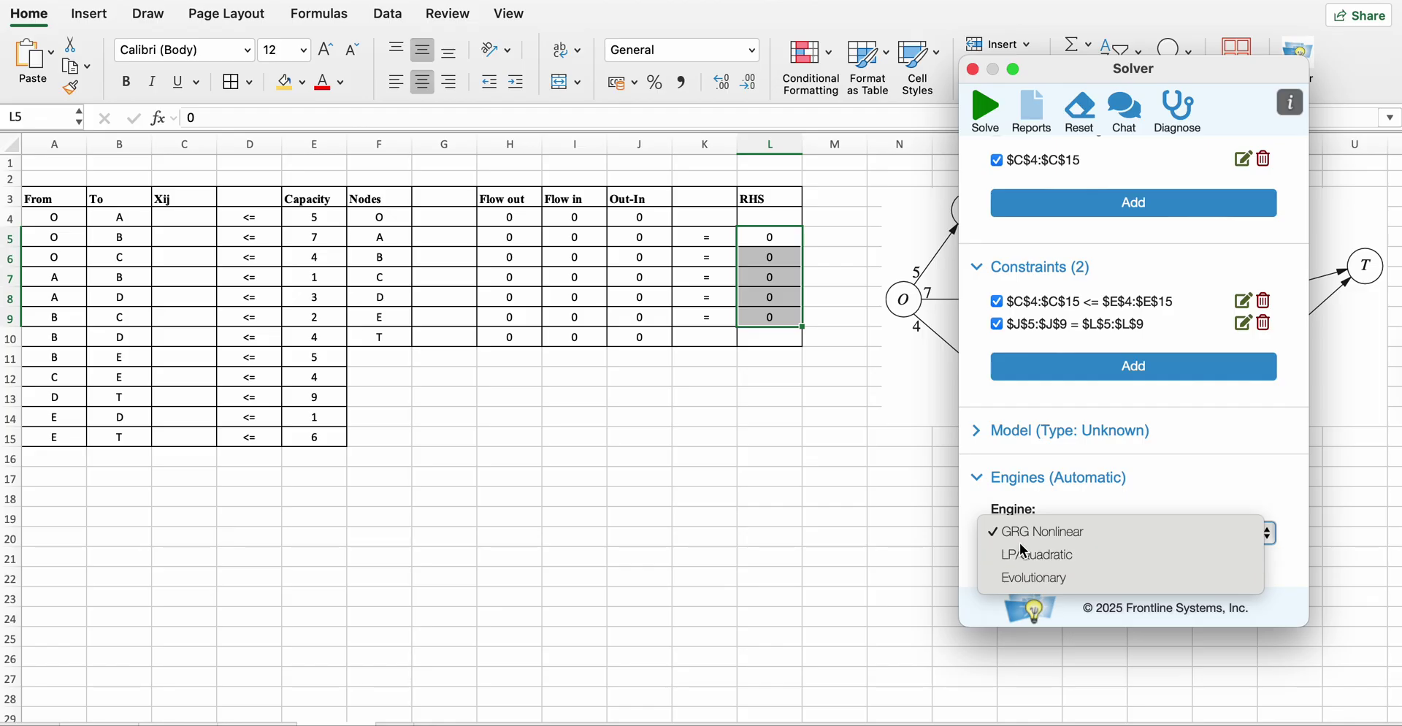
pyautogui.click(988, 116)
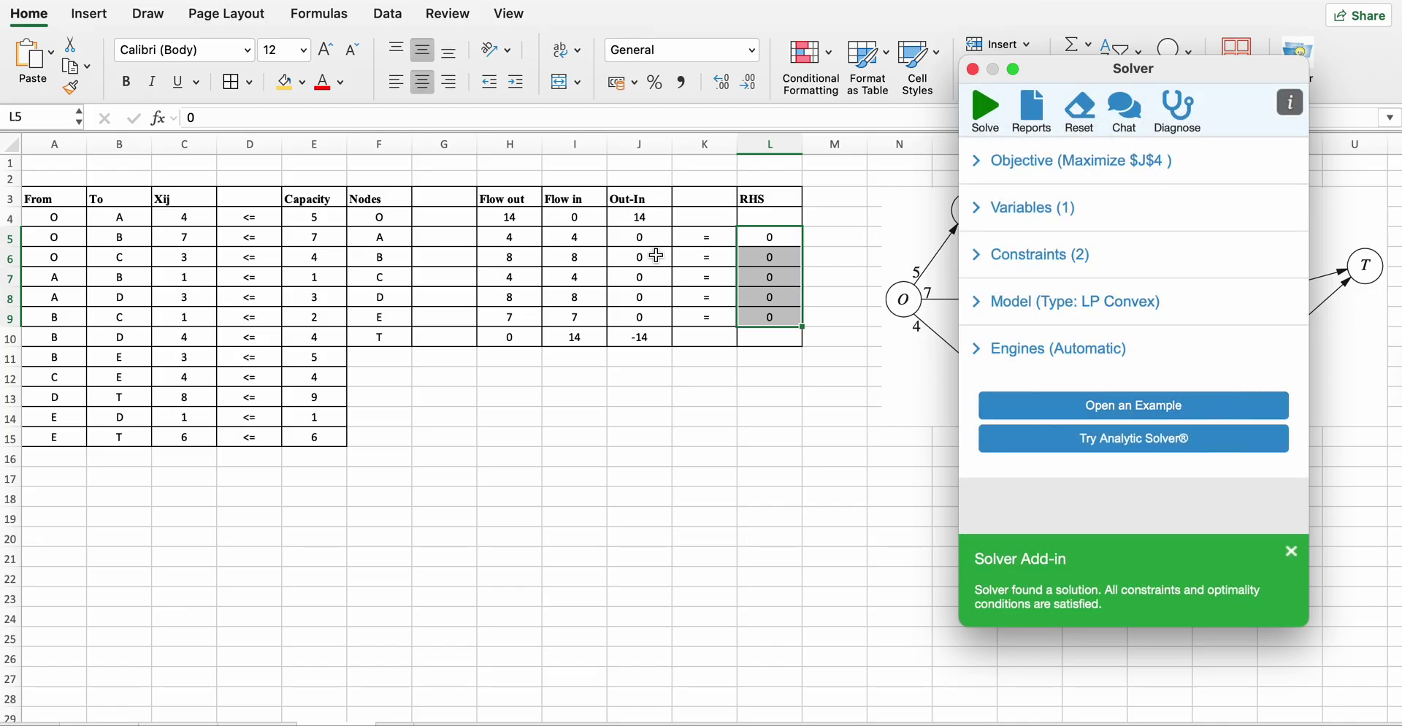
# Dismiss the Solver notification and pane, confirming node O's net flow of 14 and node T's -14.
pyautogui.click(637, 218)
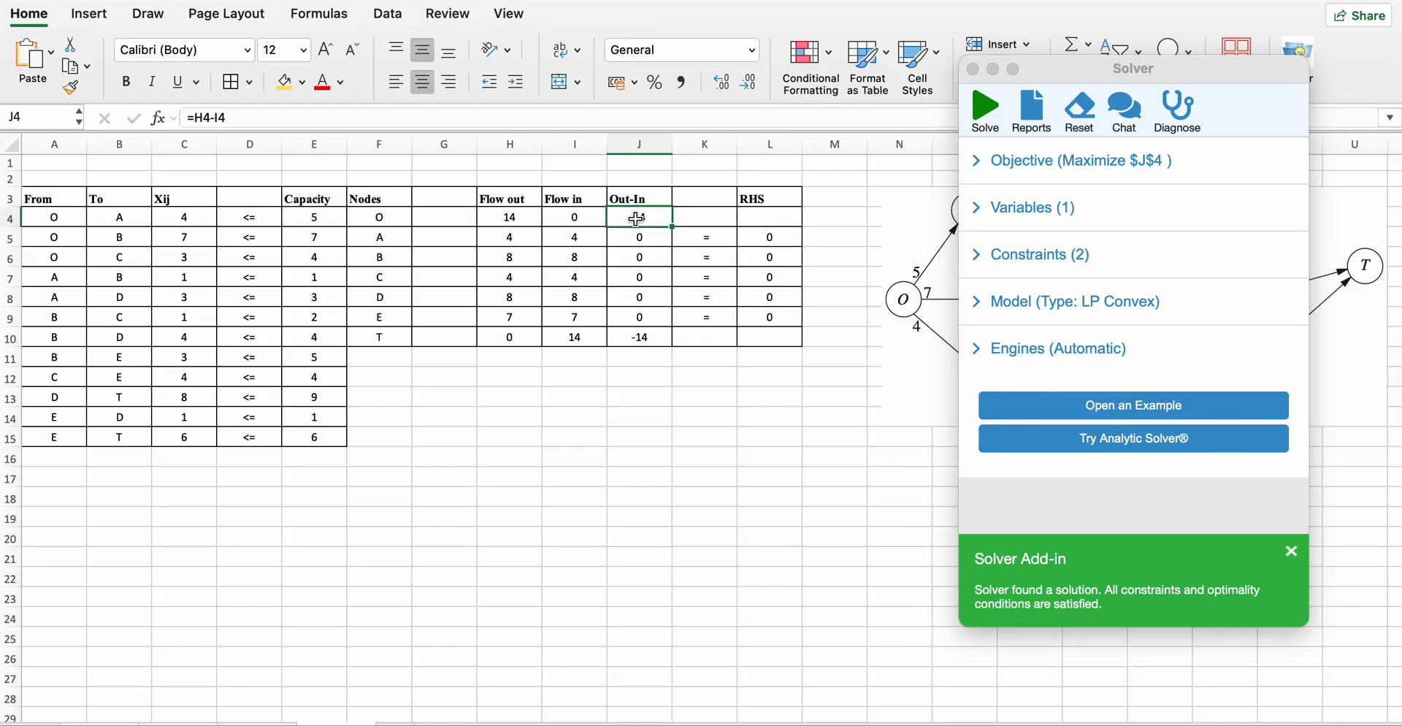
pyautogui.click(1291, 552)
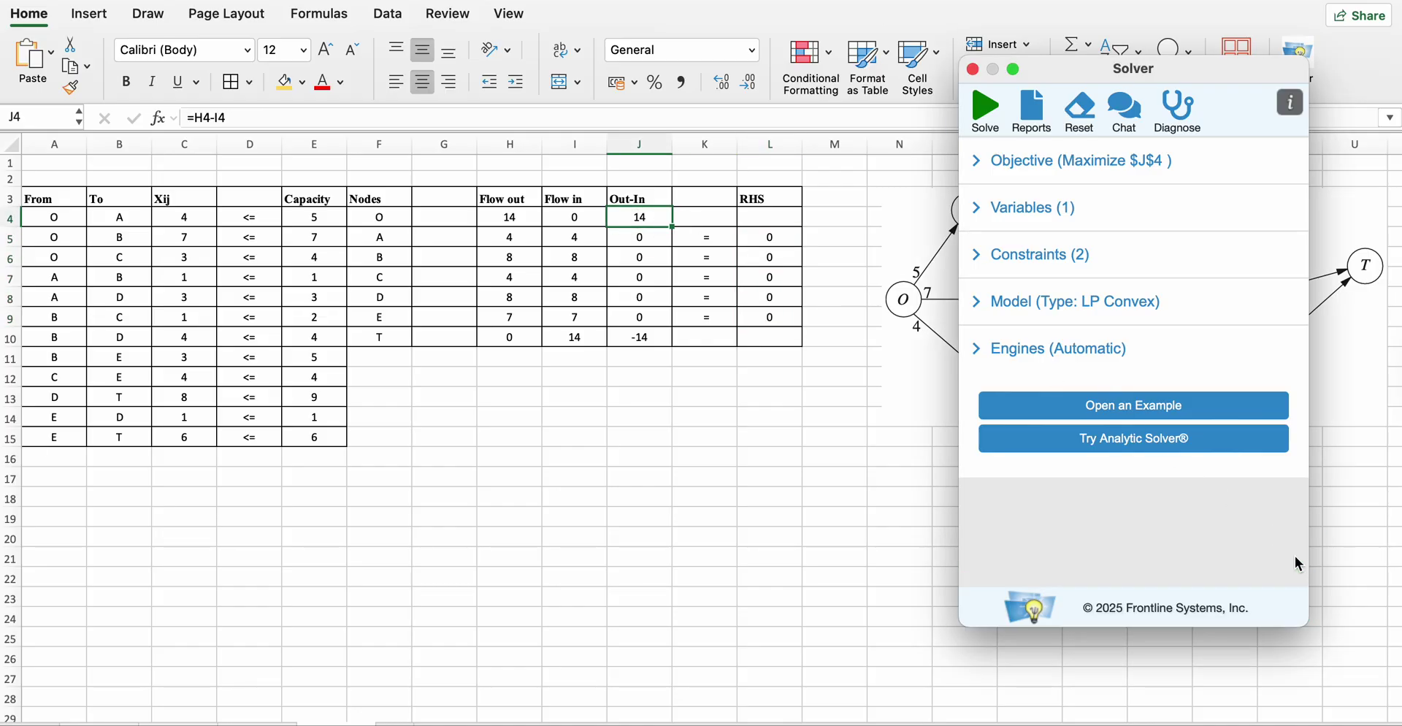
pyautogui.click(972, 68)
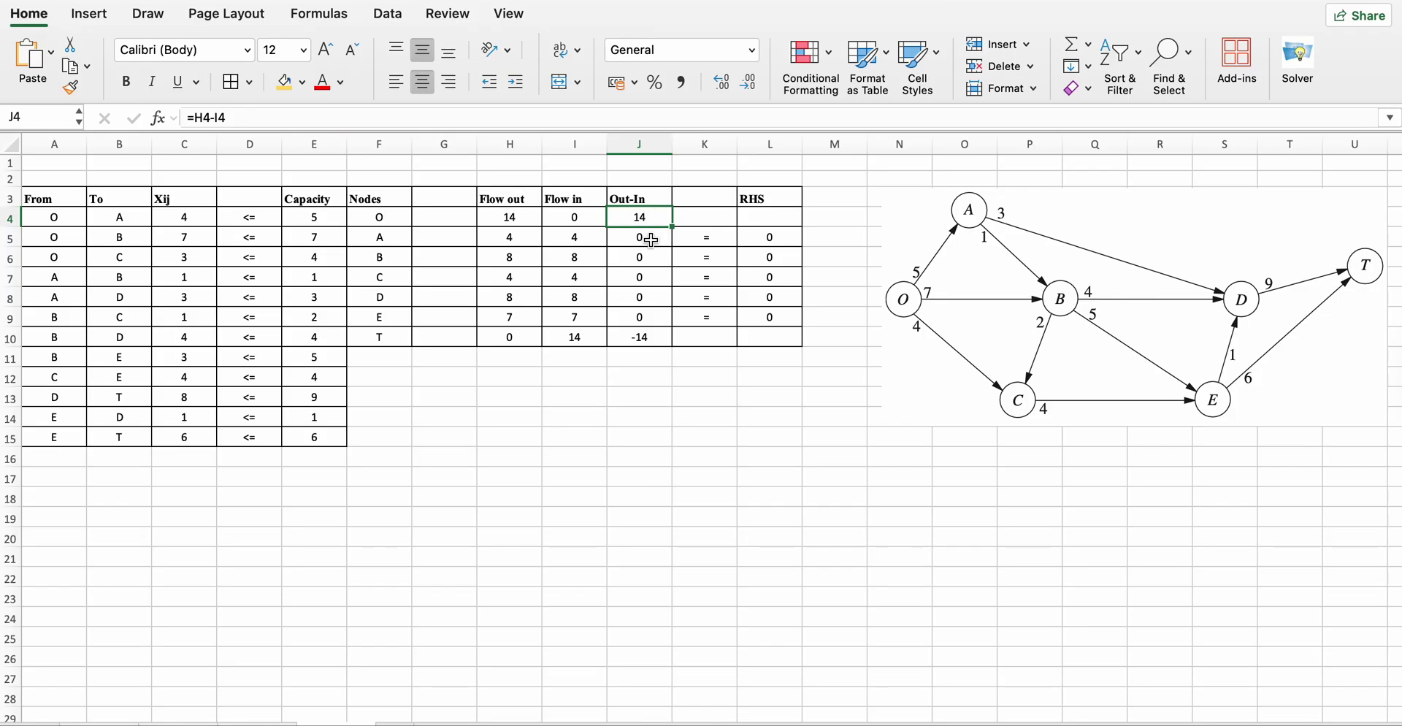
pyautogui.click(642, 340)
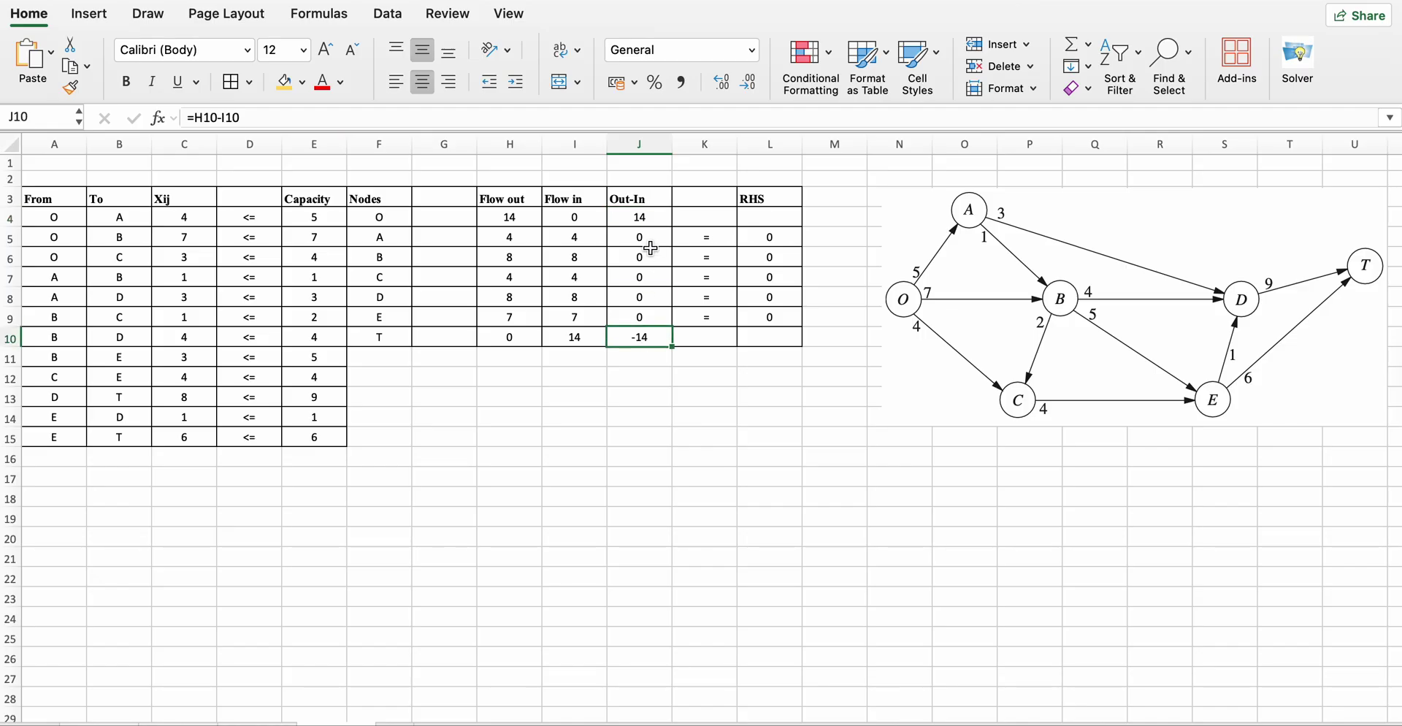